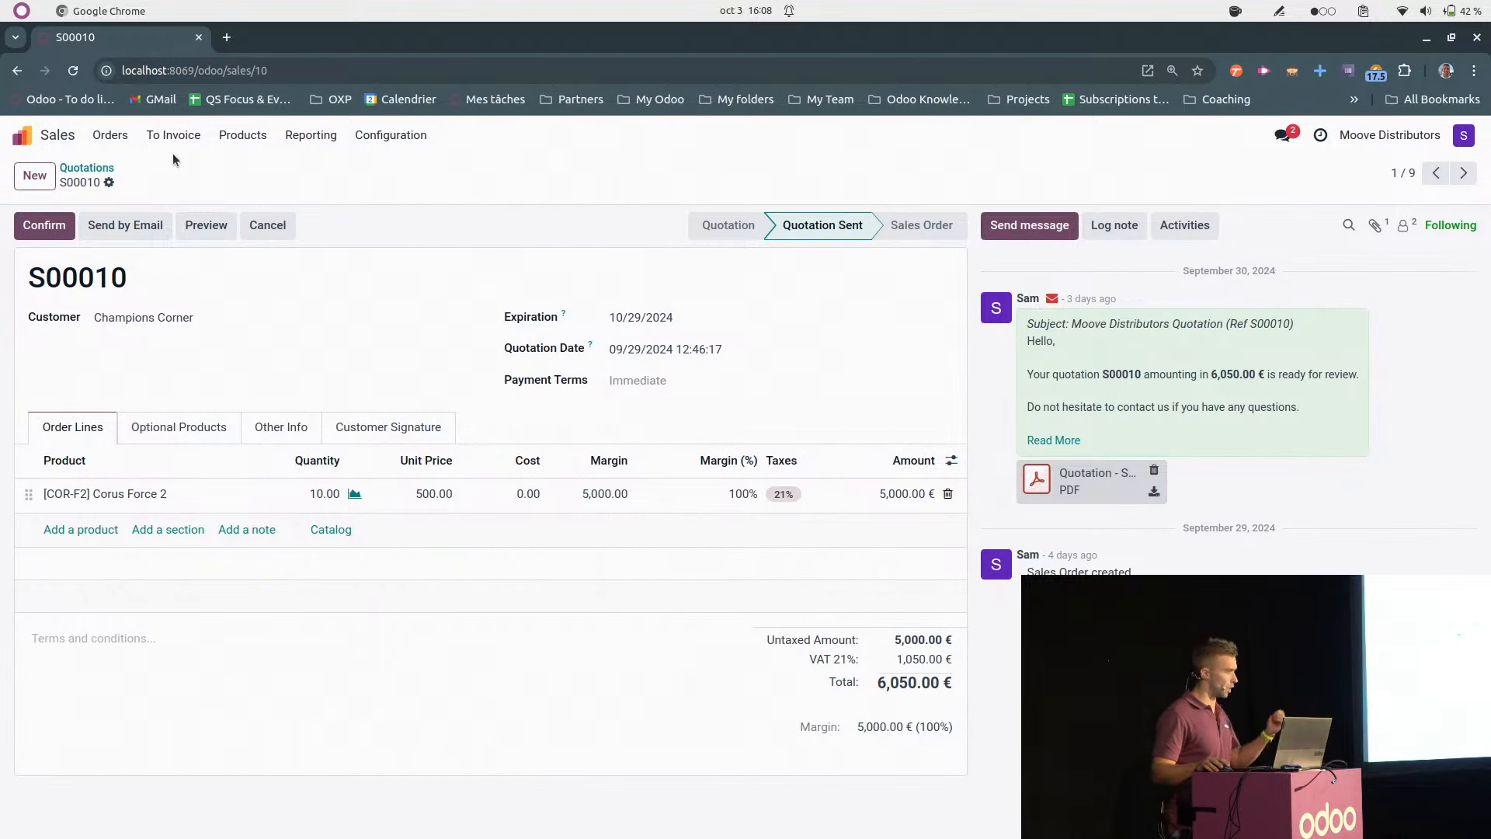
- Open the purchase order for vendor Corus in the Purchase app
left_click(62, 136)
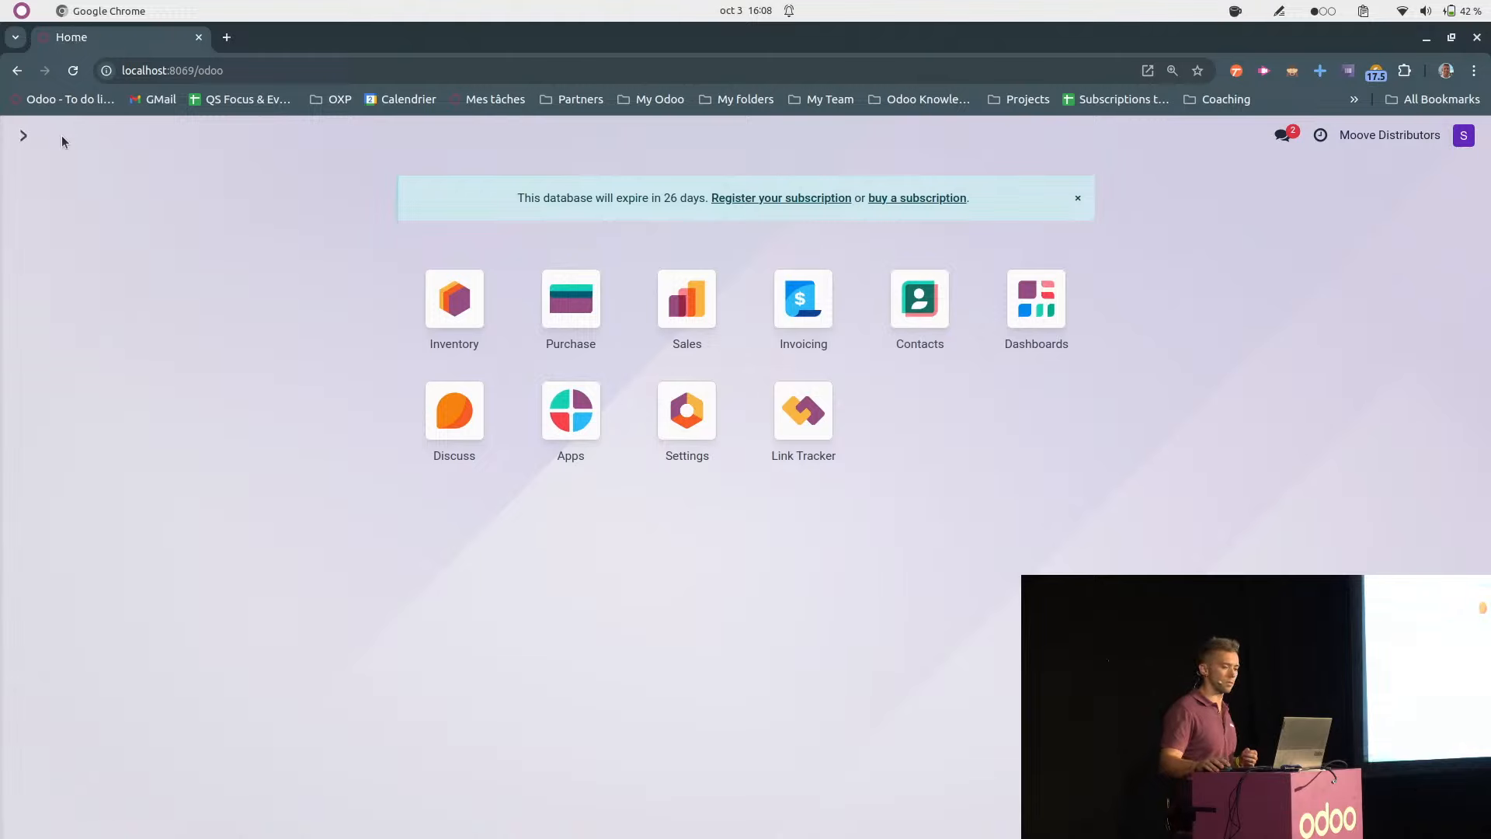
left_click(534, 300)
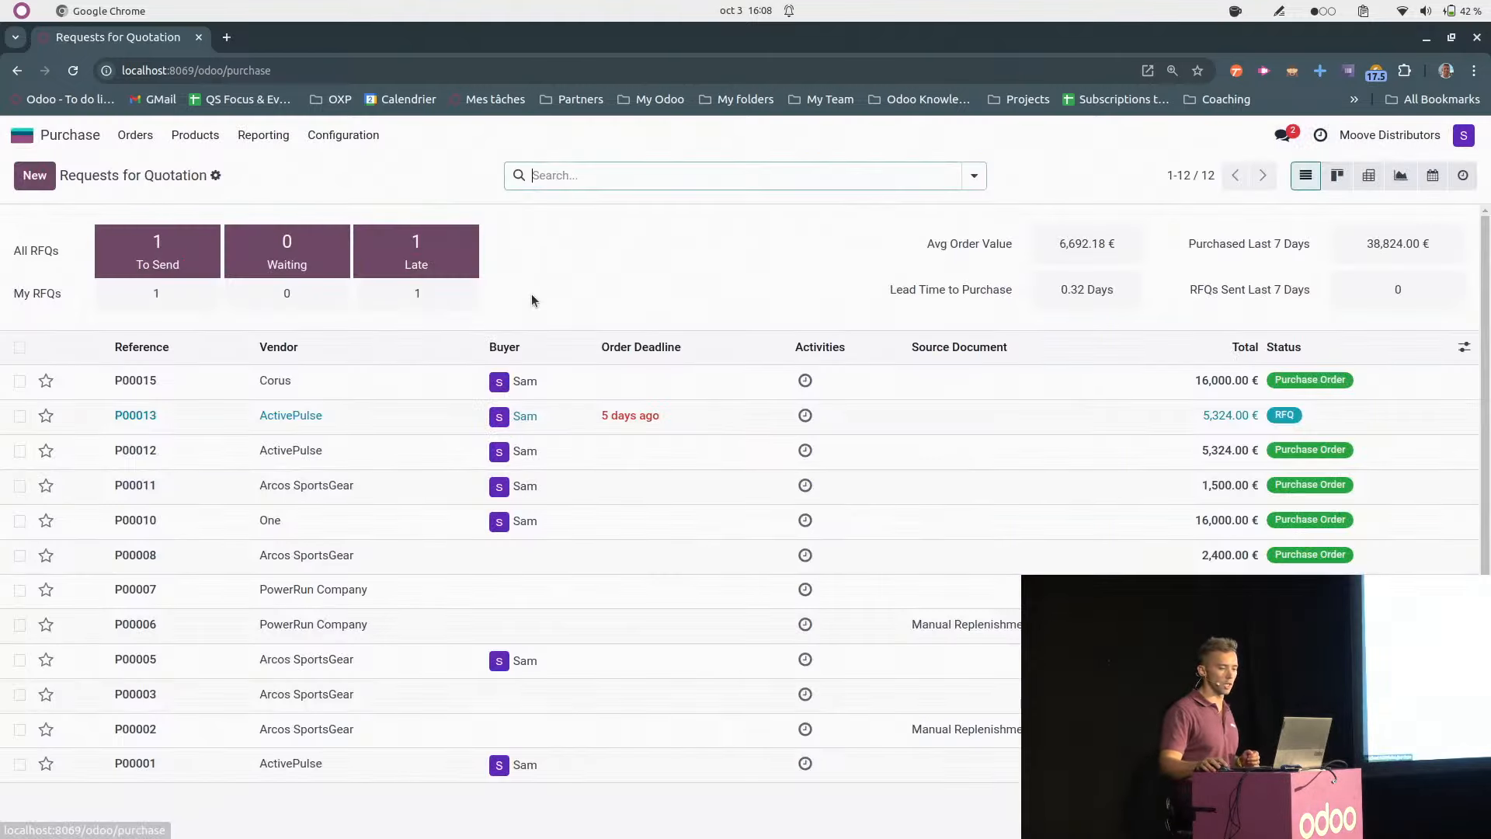
left_click(363, 387)
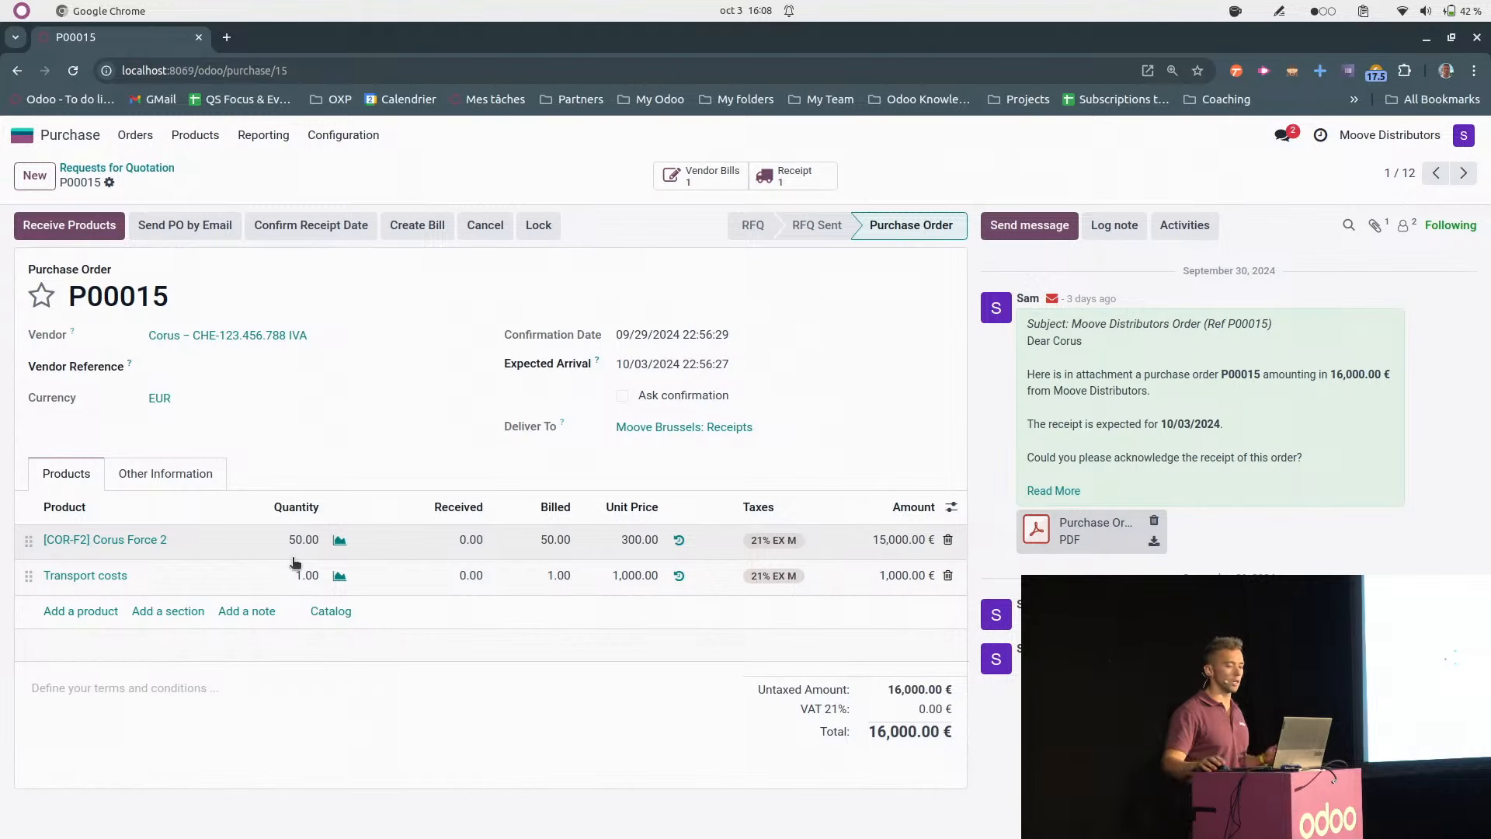
- Advance the operations slide to the two receipts with landed costs, and return to the Corus purchase order
key("ctrl+alt+Right")
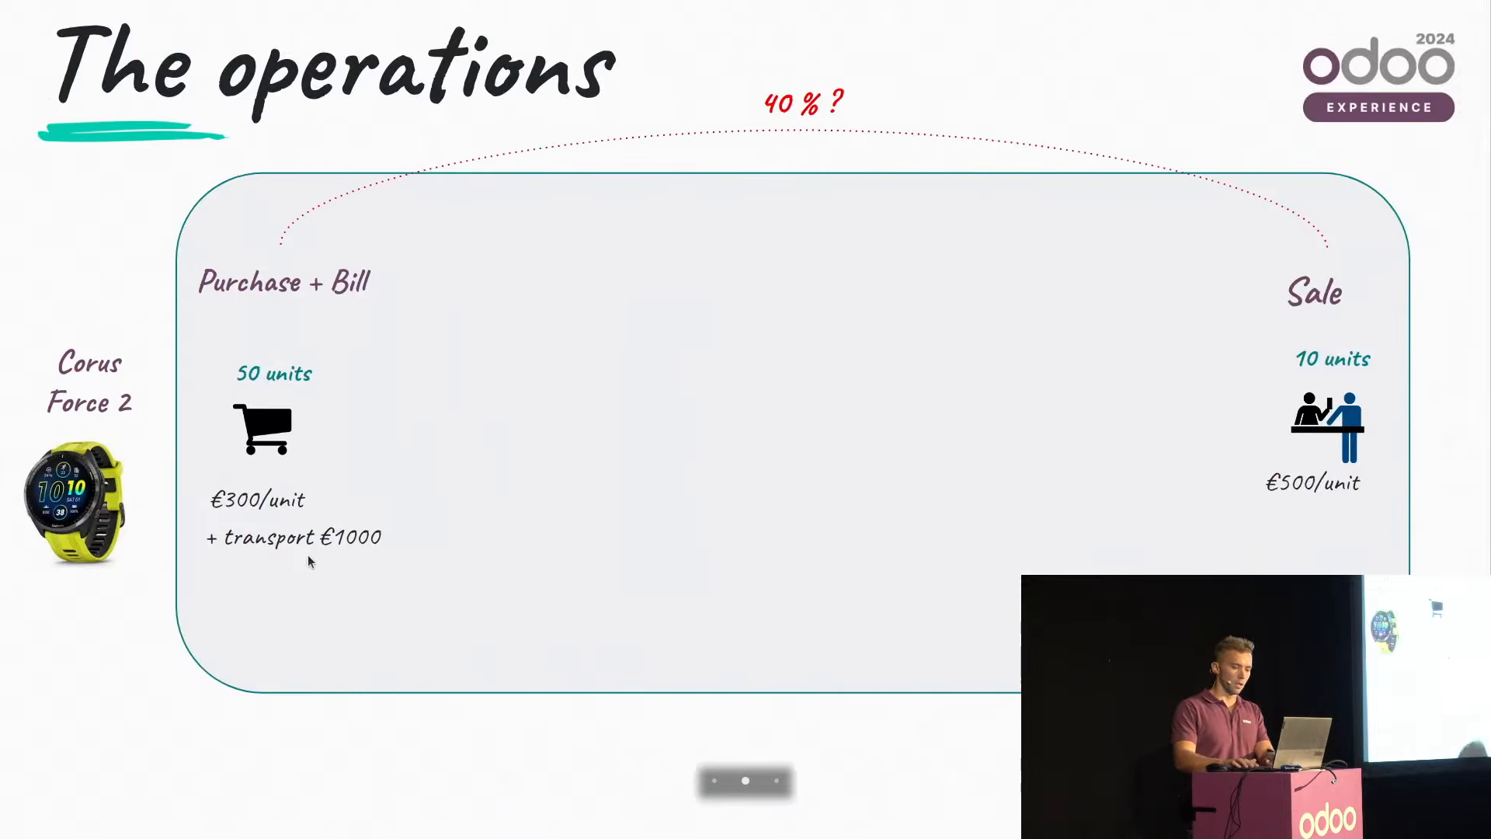
key("Right")
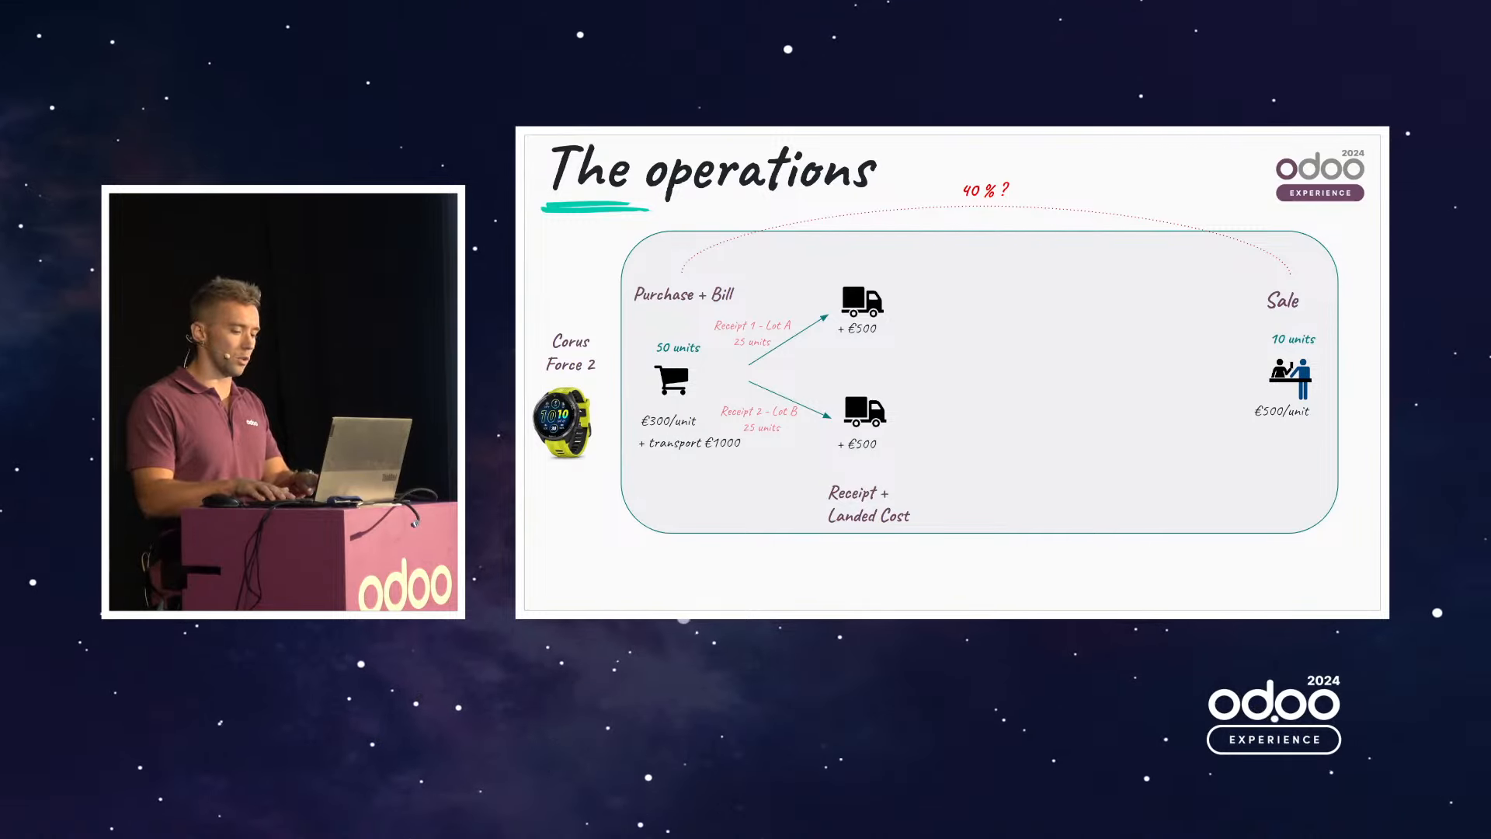
key("ctrl+alt+Left")
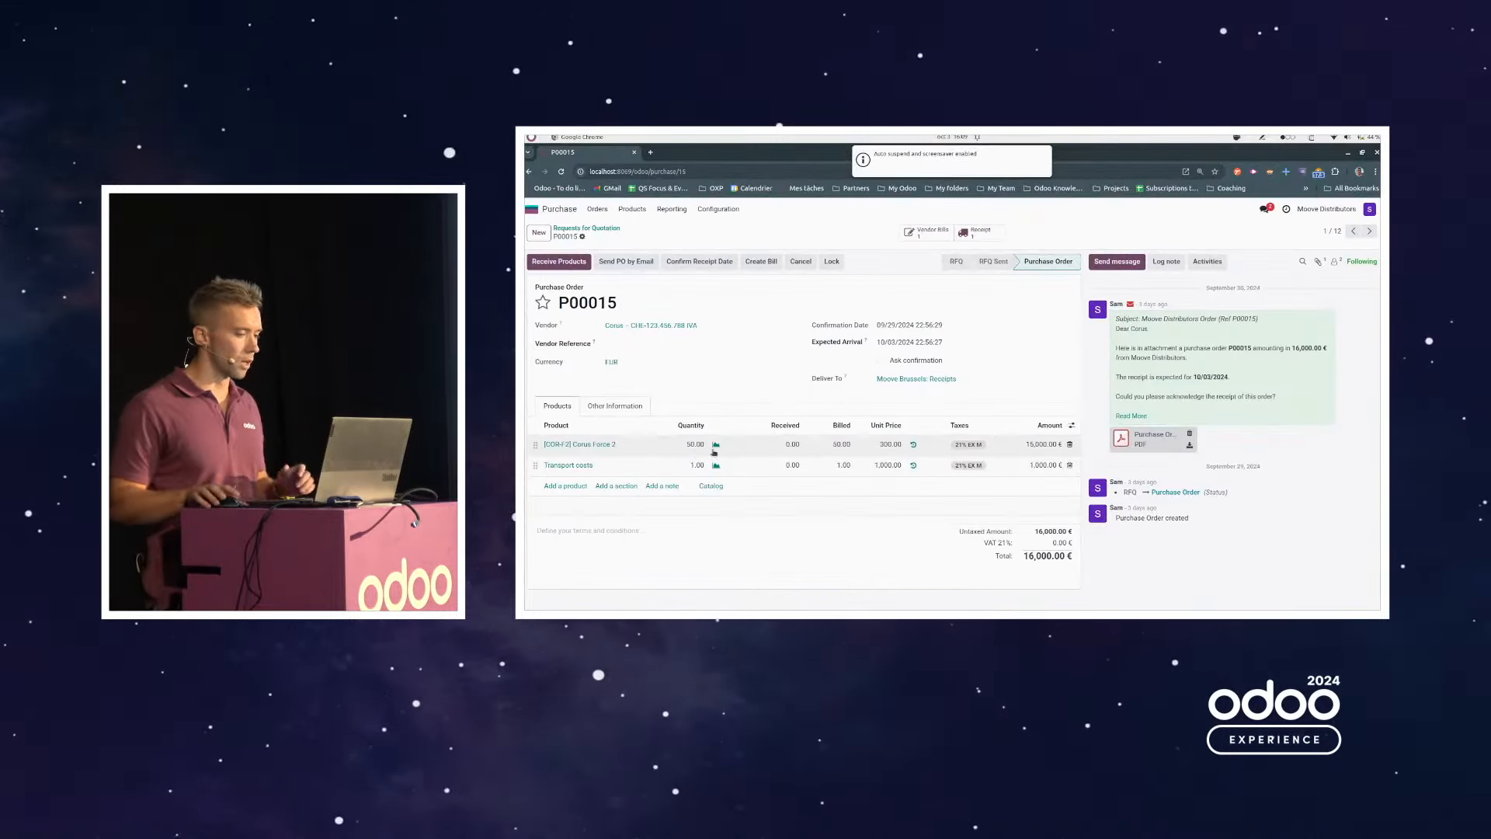
- Open the purchase order's receipt, set the Corus Force 2 quantity to 25, and save the receipt
left_click(977, 233)
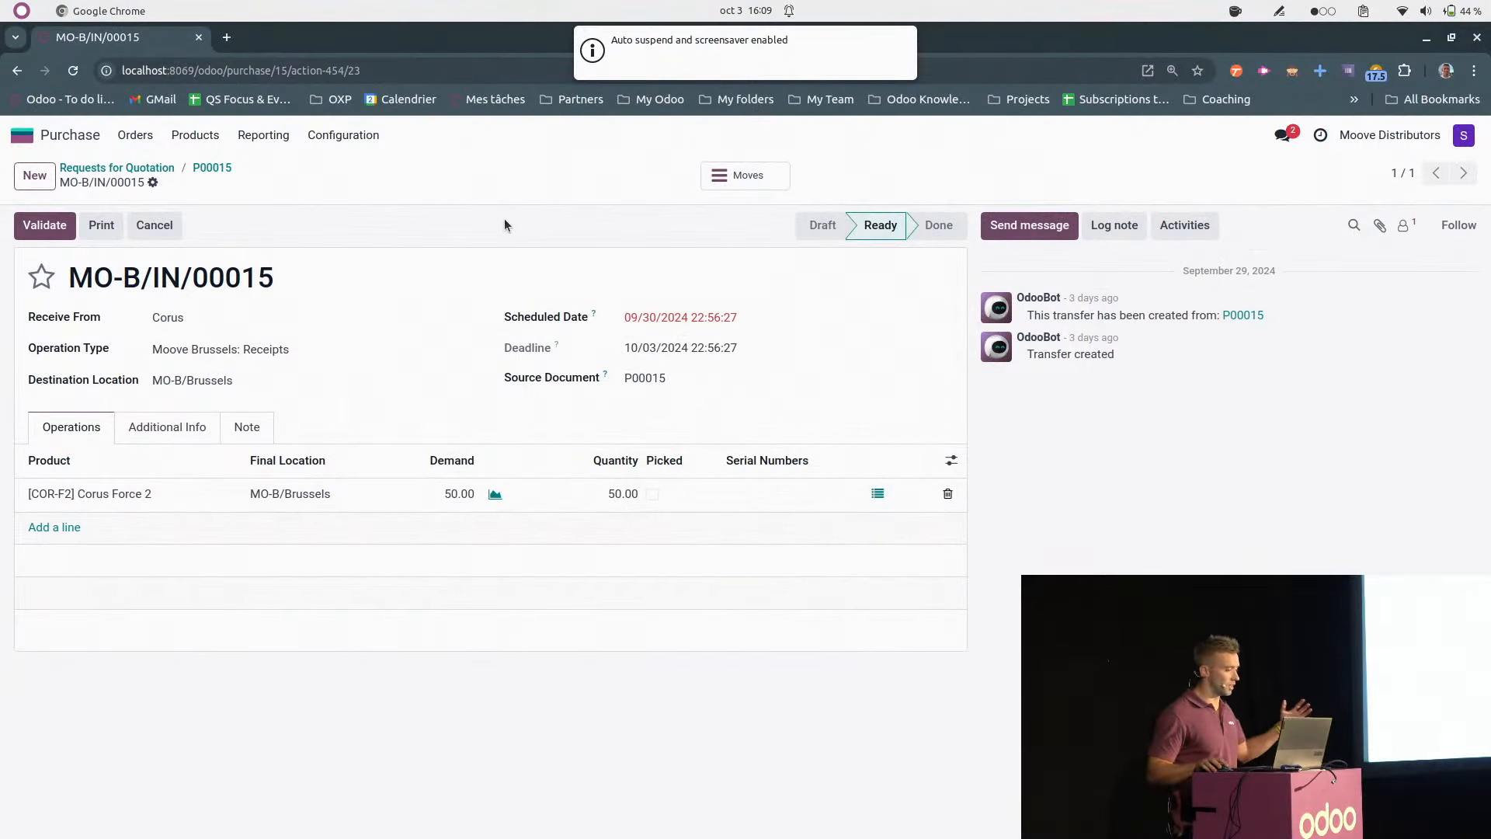
left_click(608, 492)
type("25")
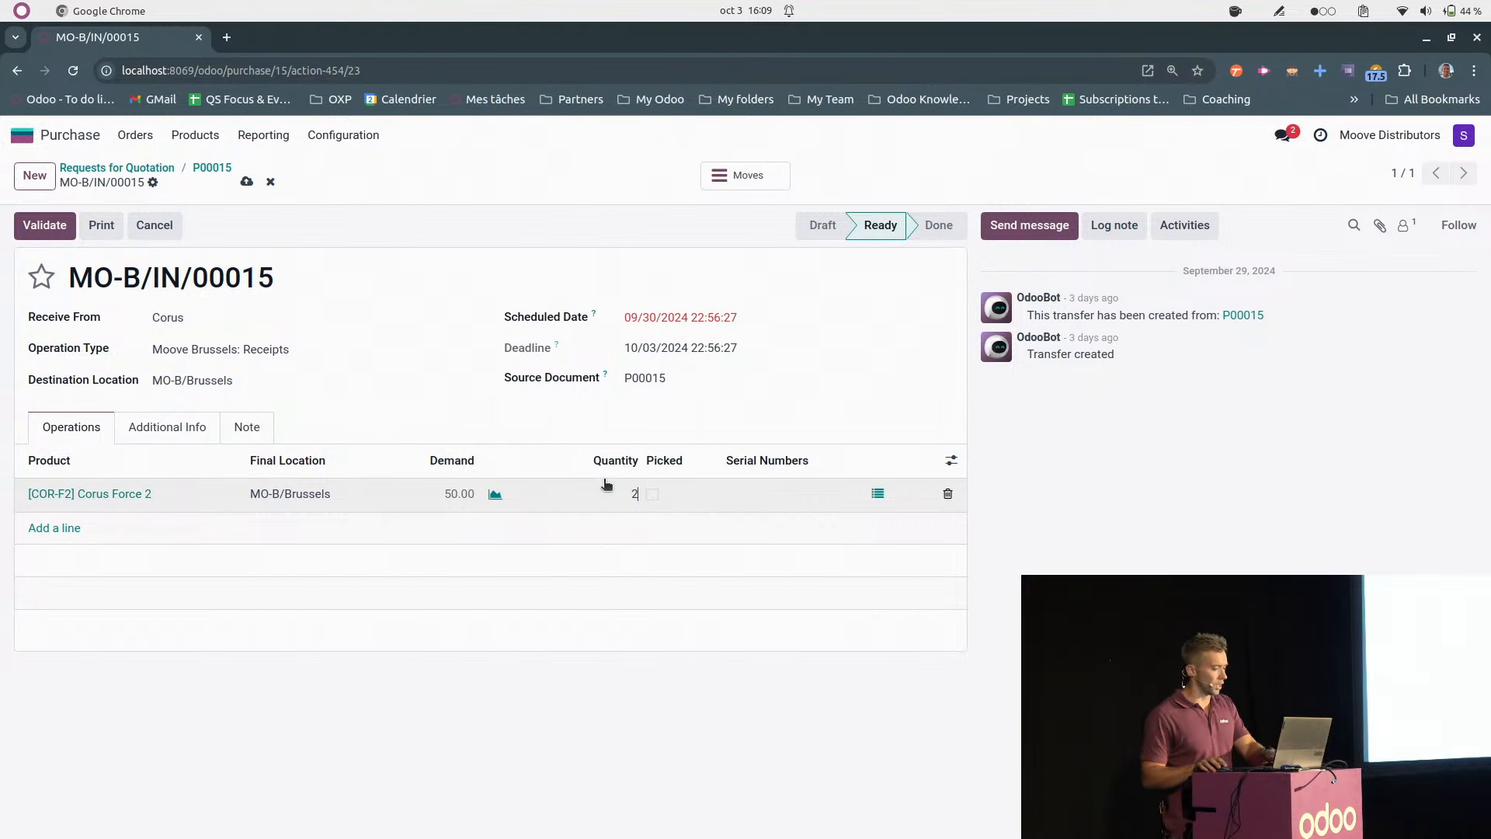
left_click(935, 595)
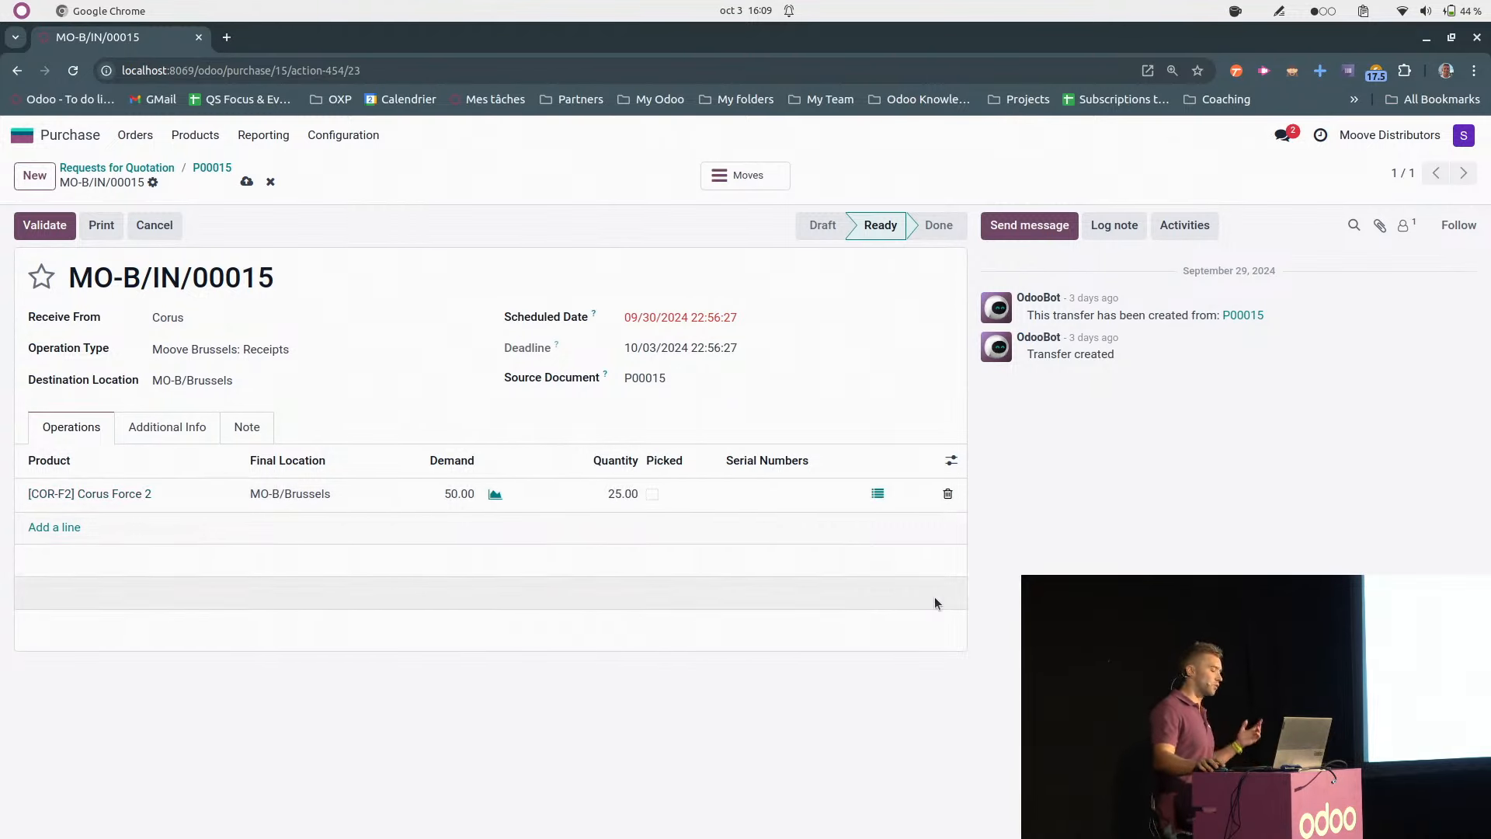
left_click(246, 181)
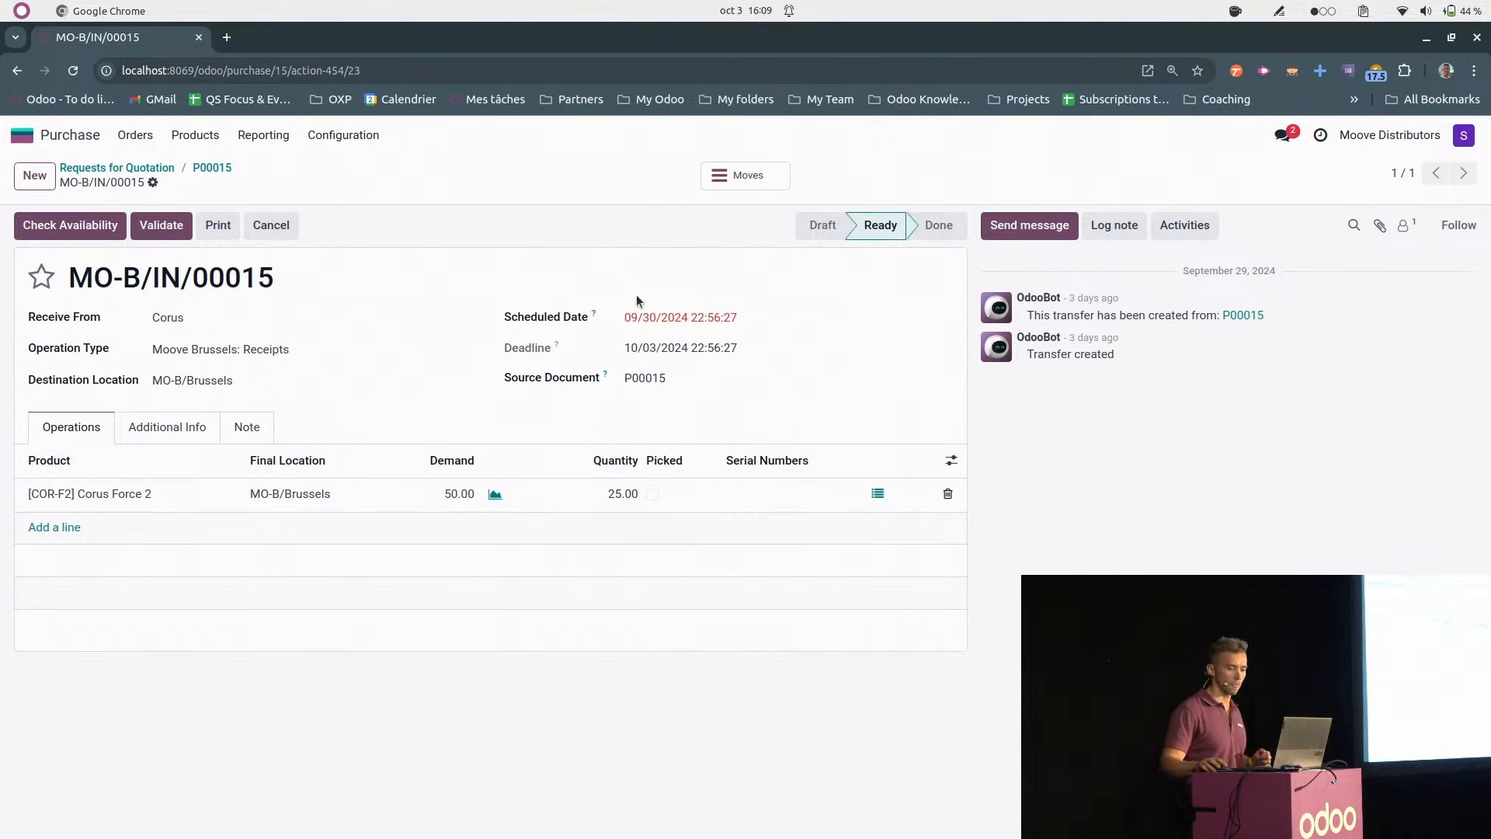
- Create the lot "LOT A" for the 25 Corus Force 2 units in the receipt's stock move and save it
left_click(877, 496)
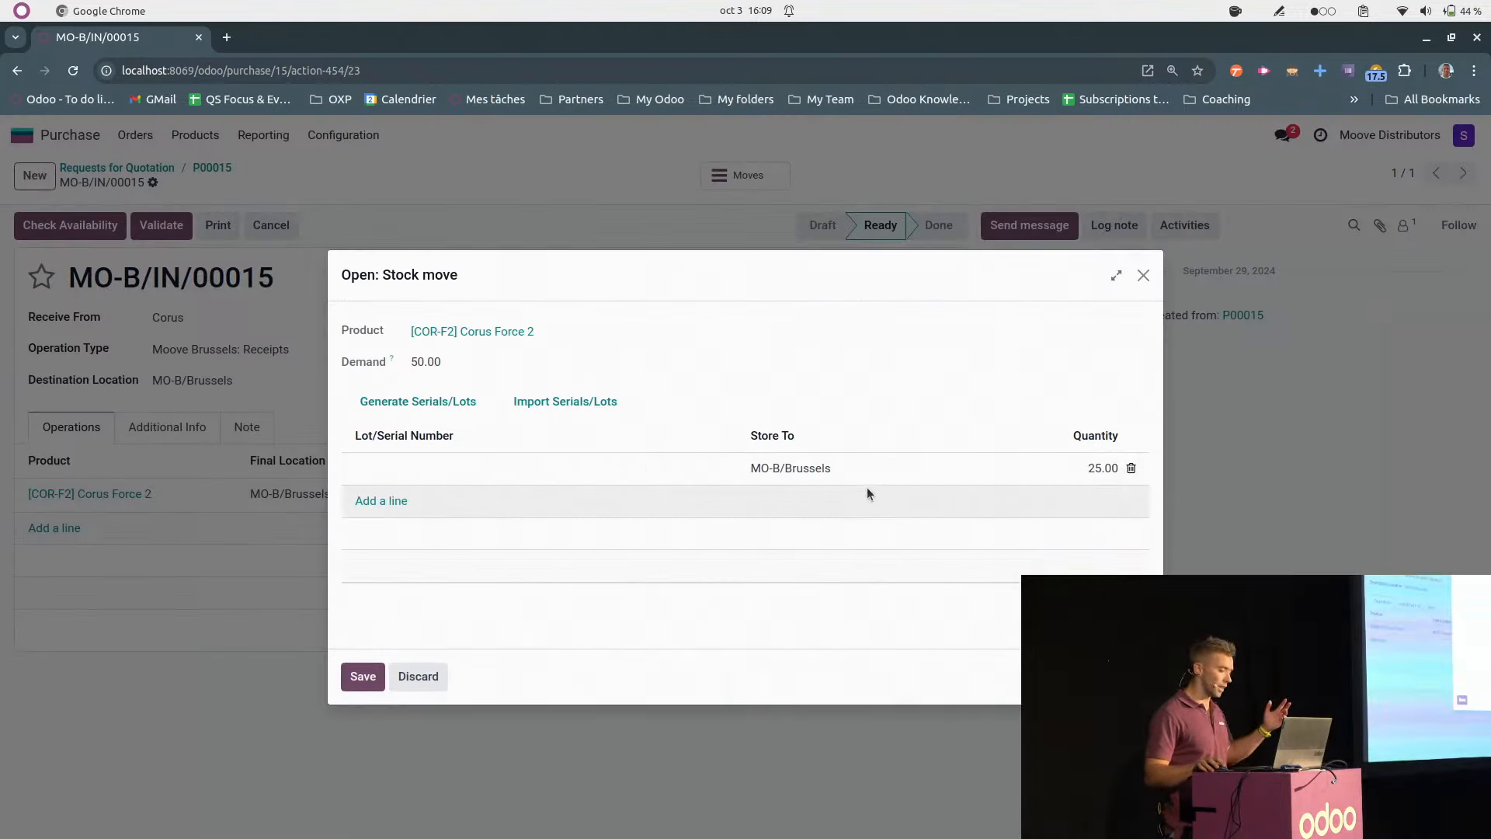
left_click(507, 462)
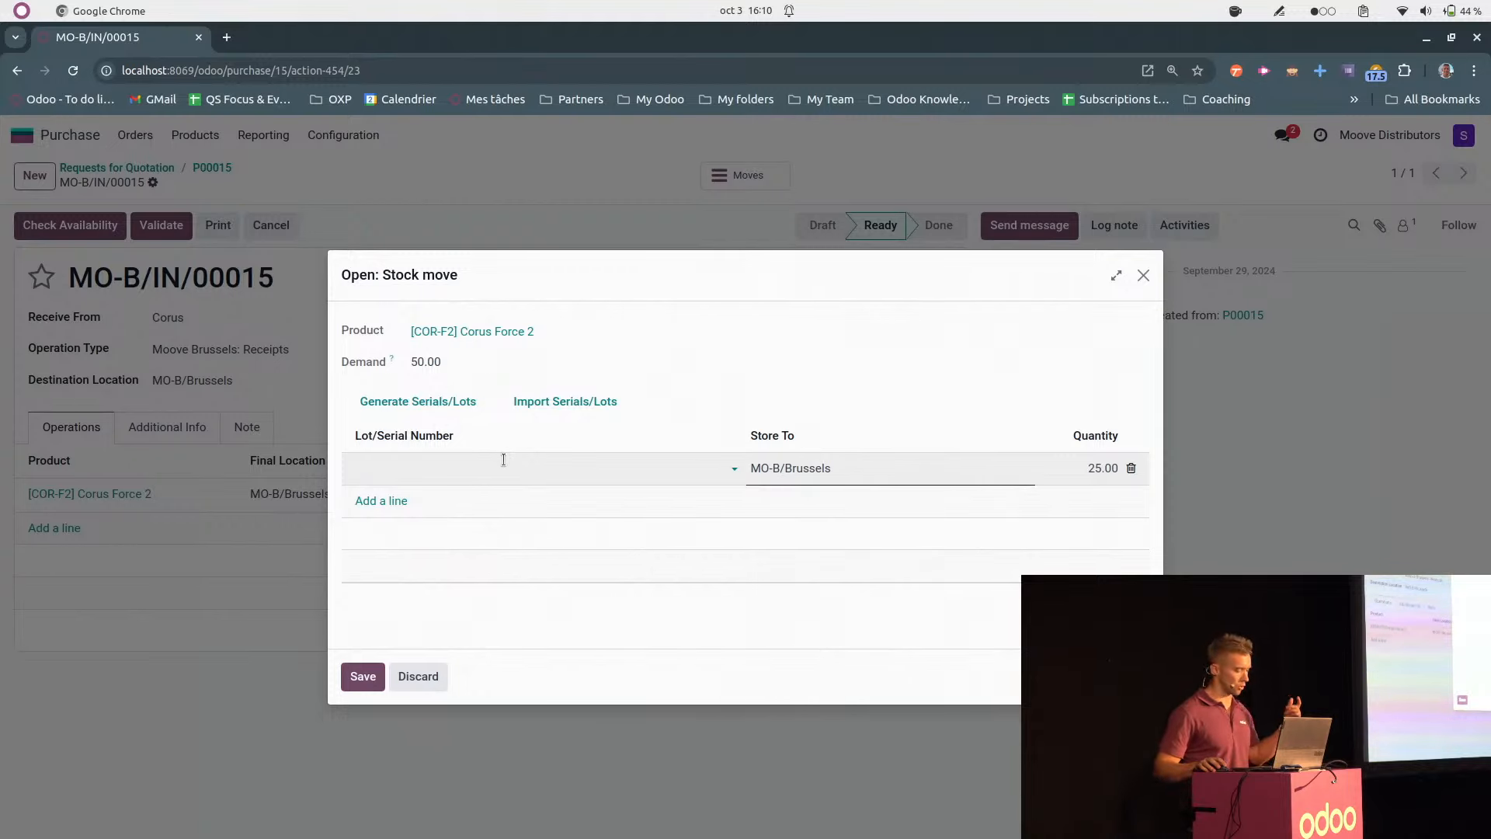
type("LOT A")
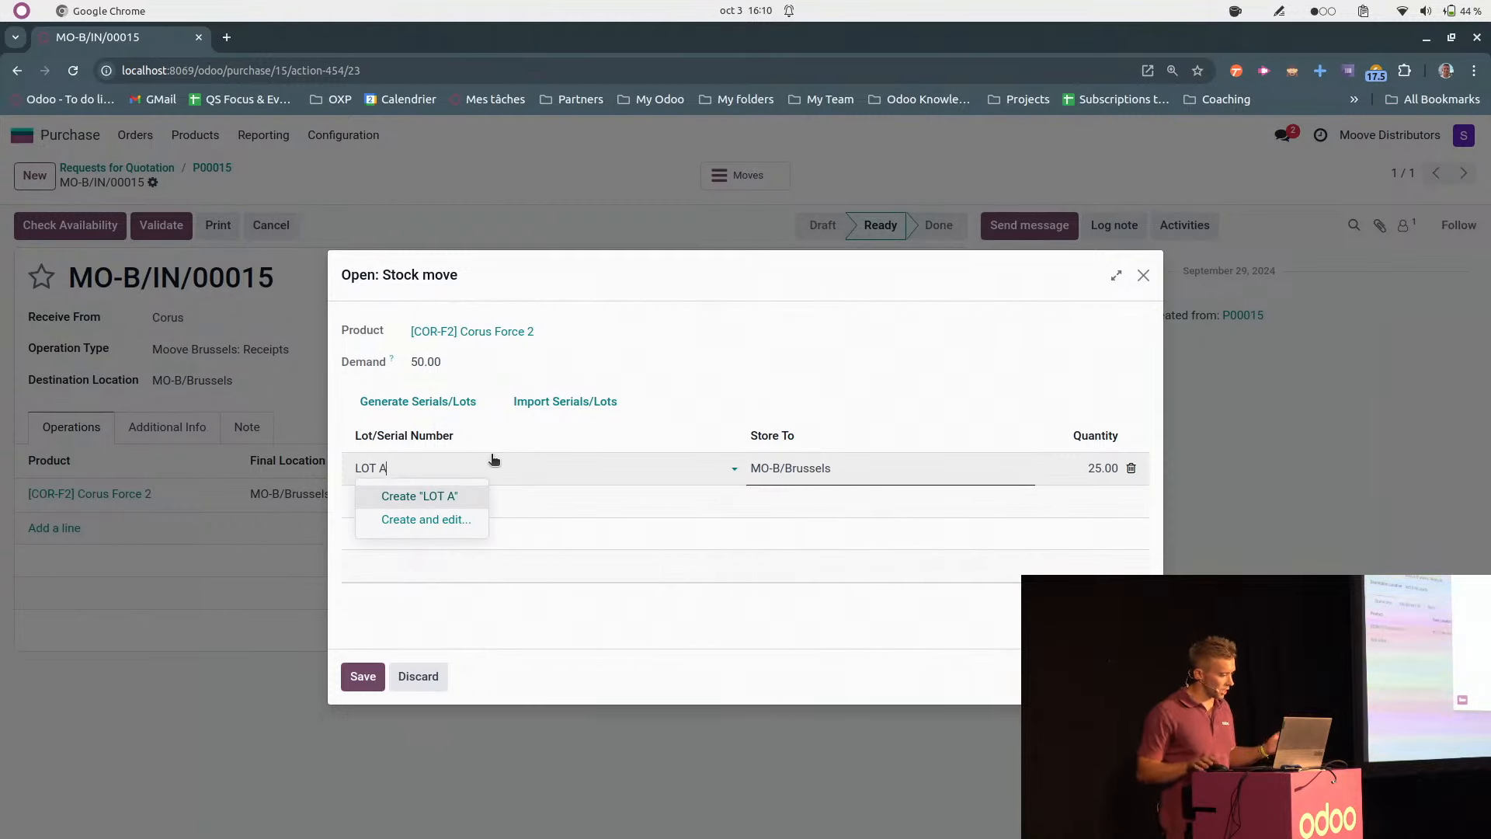
left_click(447, 516)
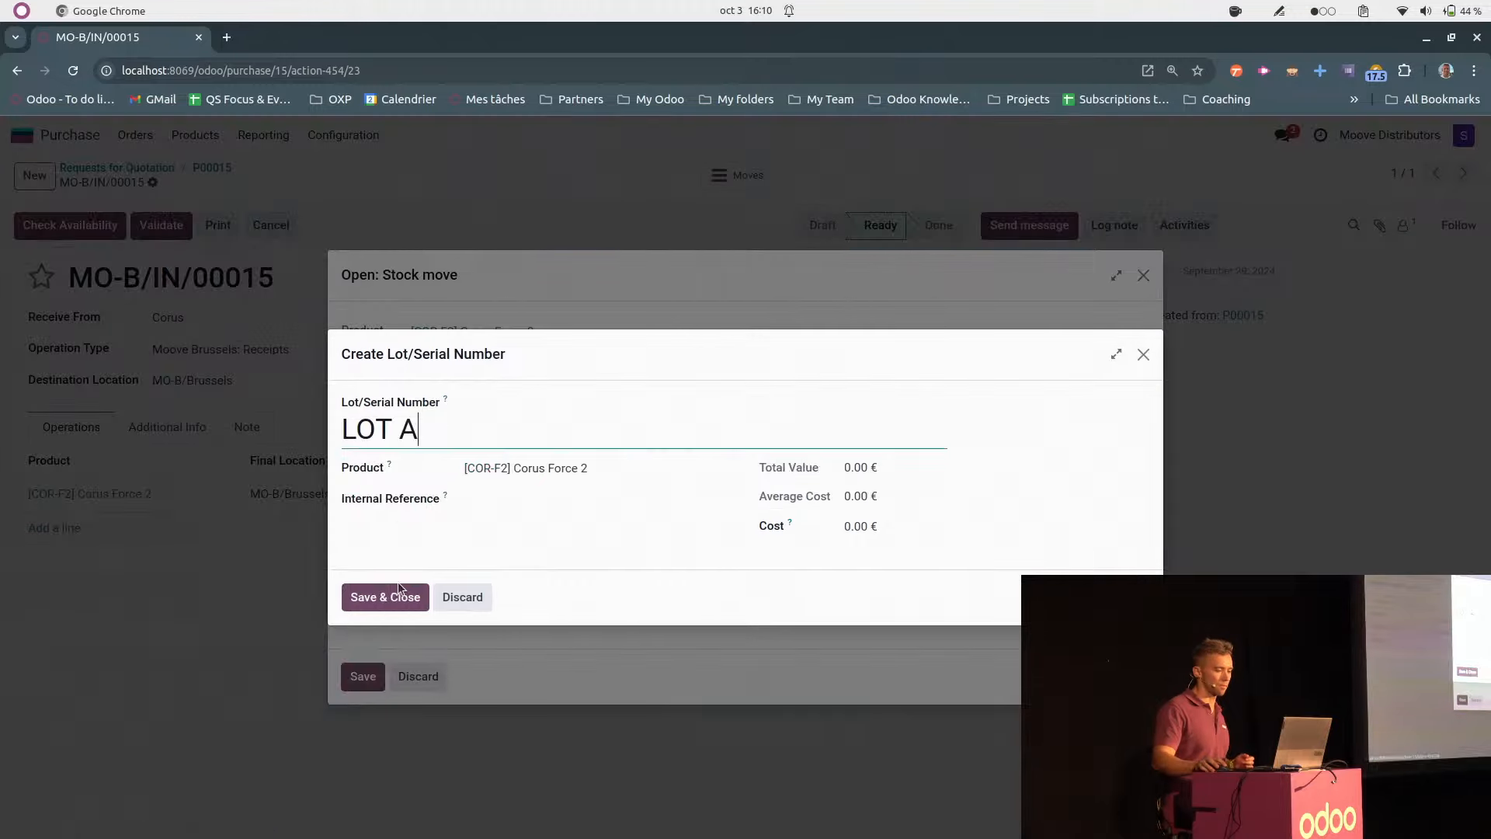
left_click(392, 598)
left_click(362, 676)
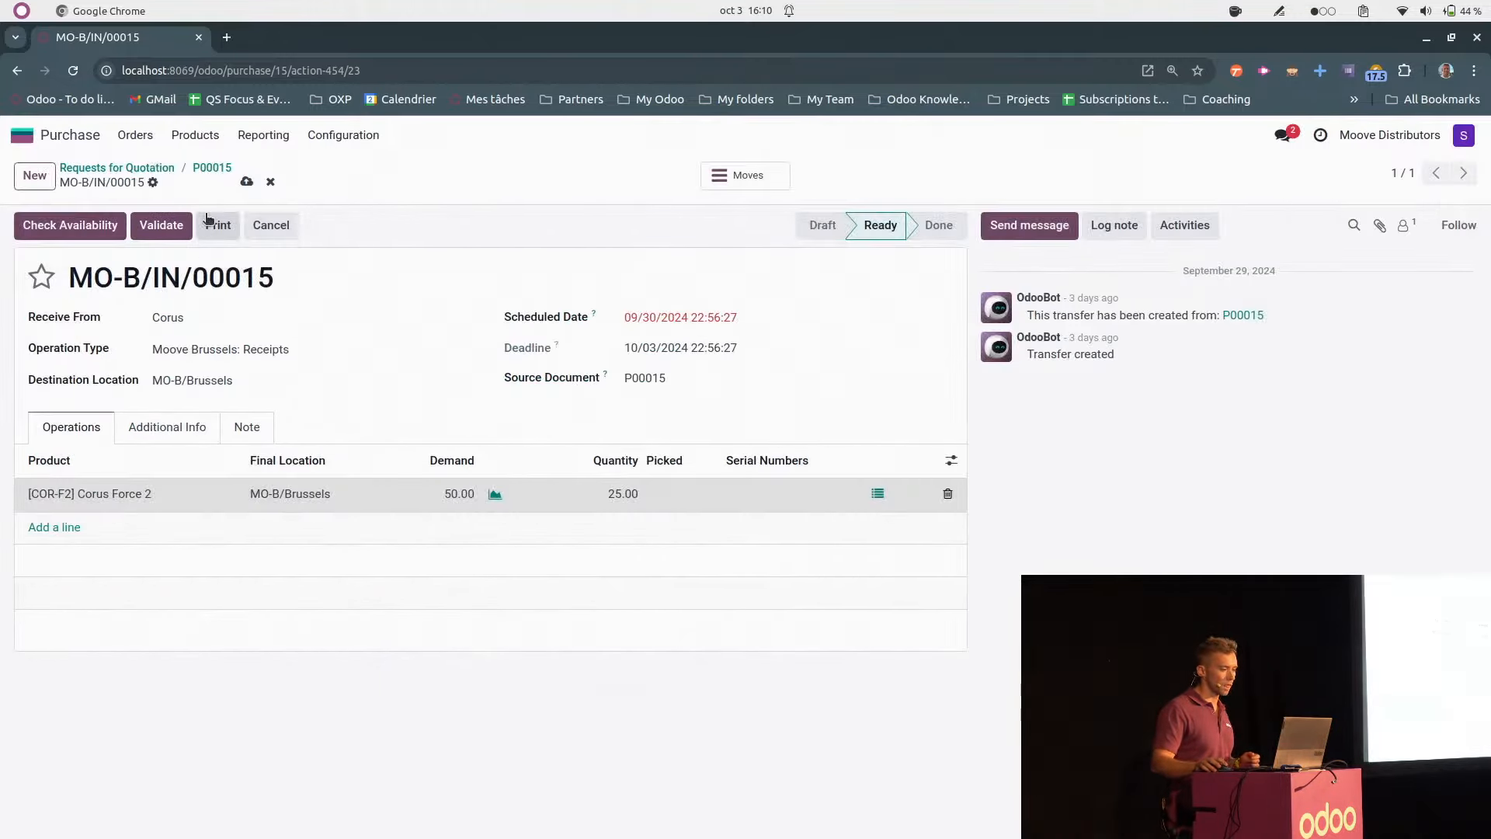
- Split the undelivered quantity off the receipt and validate the receipt with LOT A
left_click(153, 185)
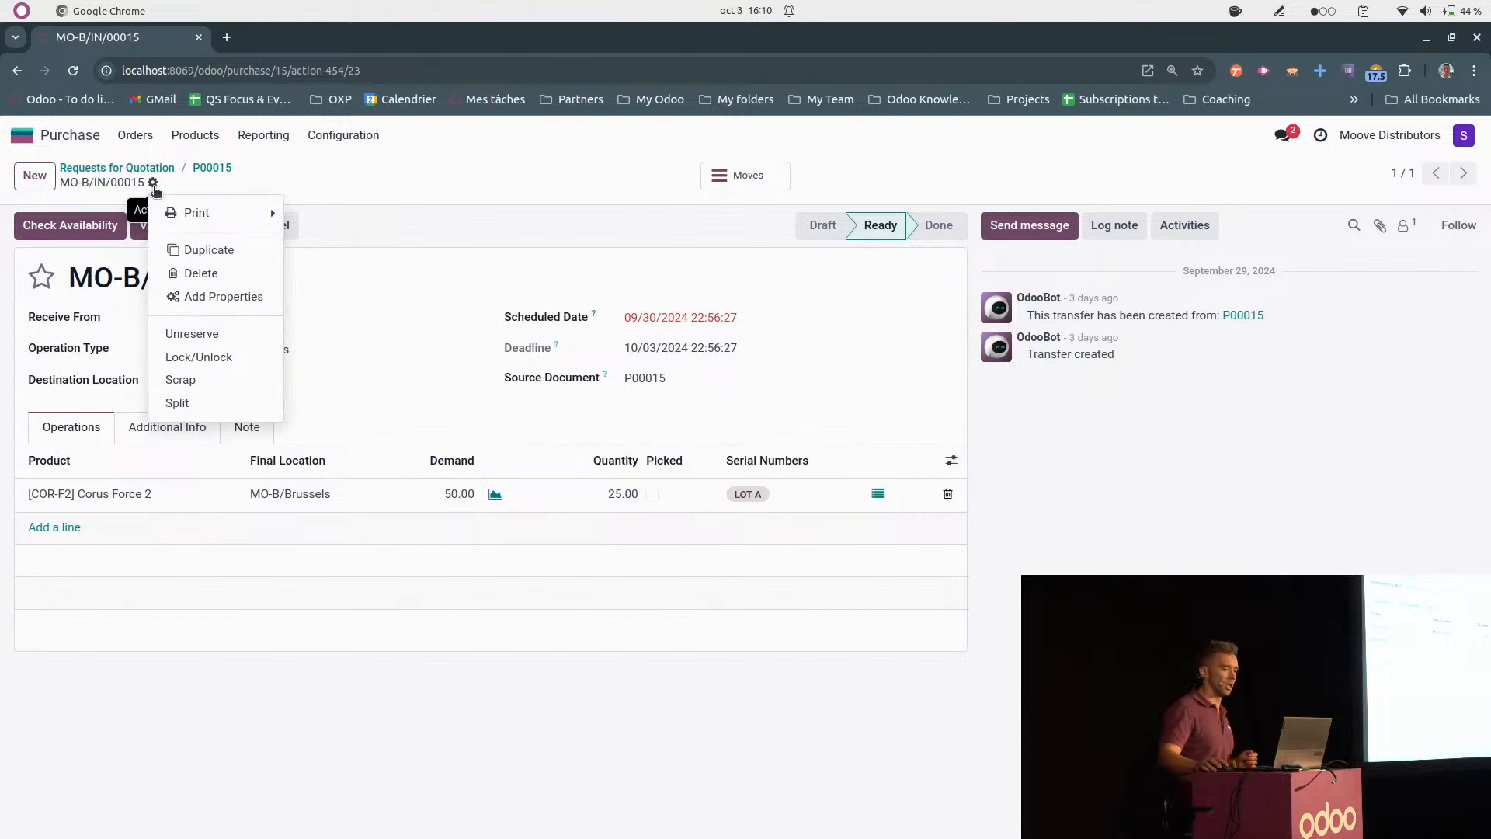
left_click(248, 402)
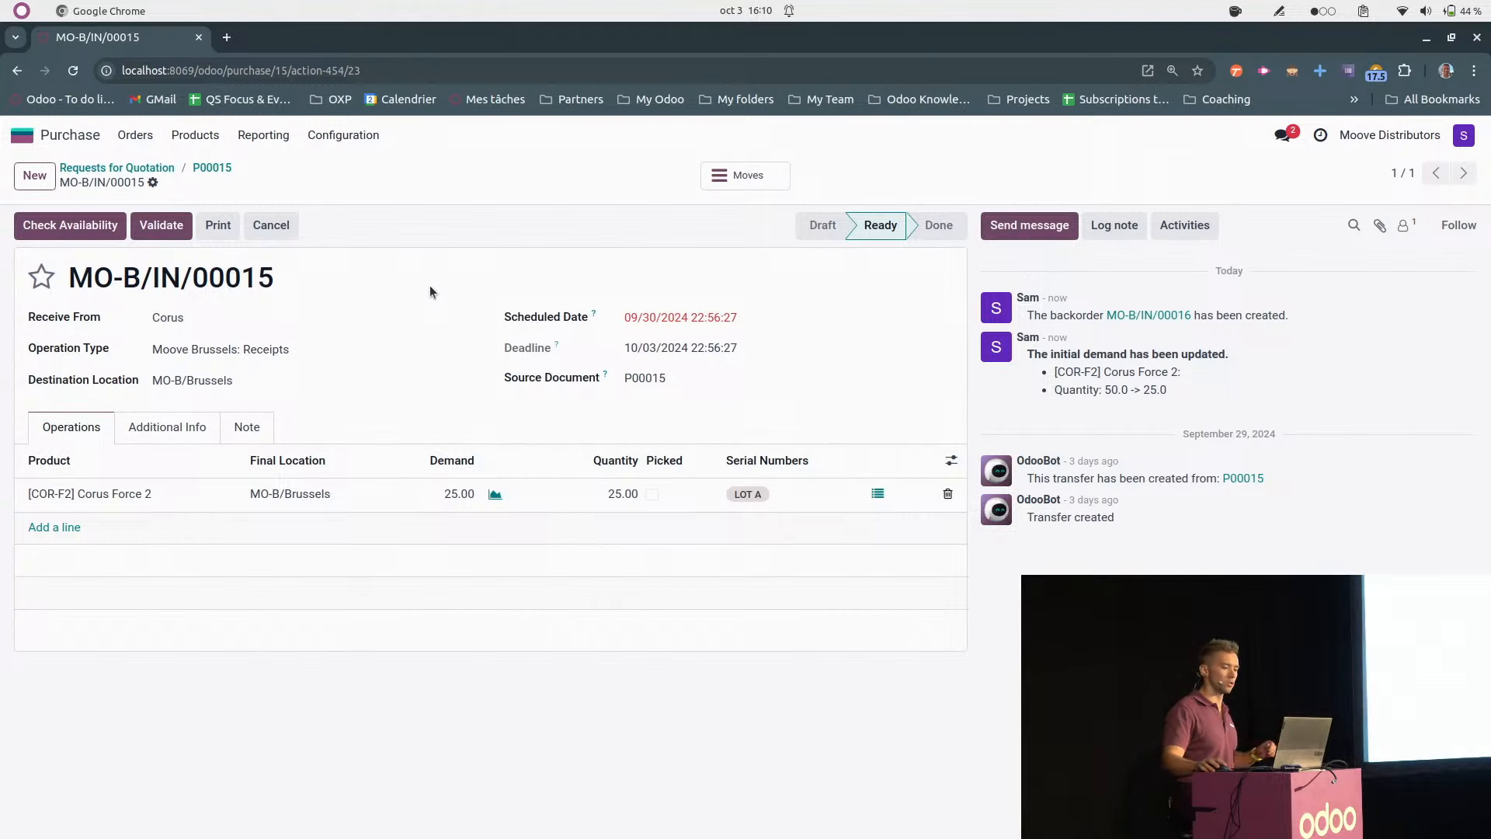
left_click(159, 227)
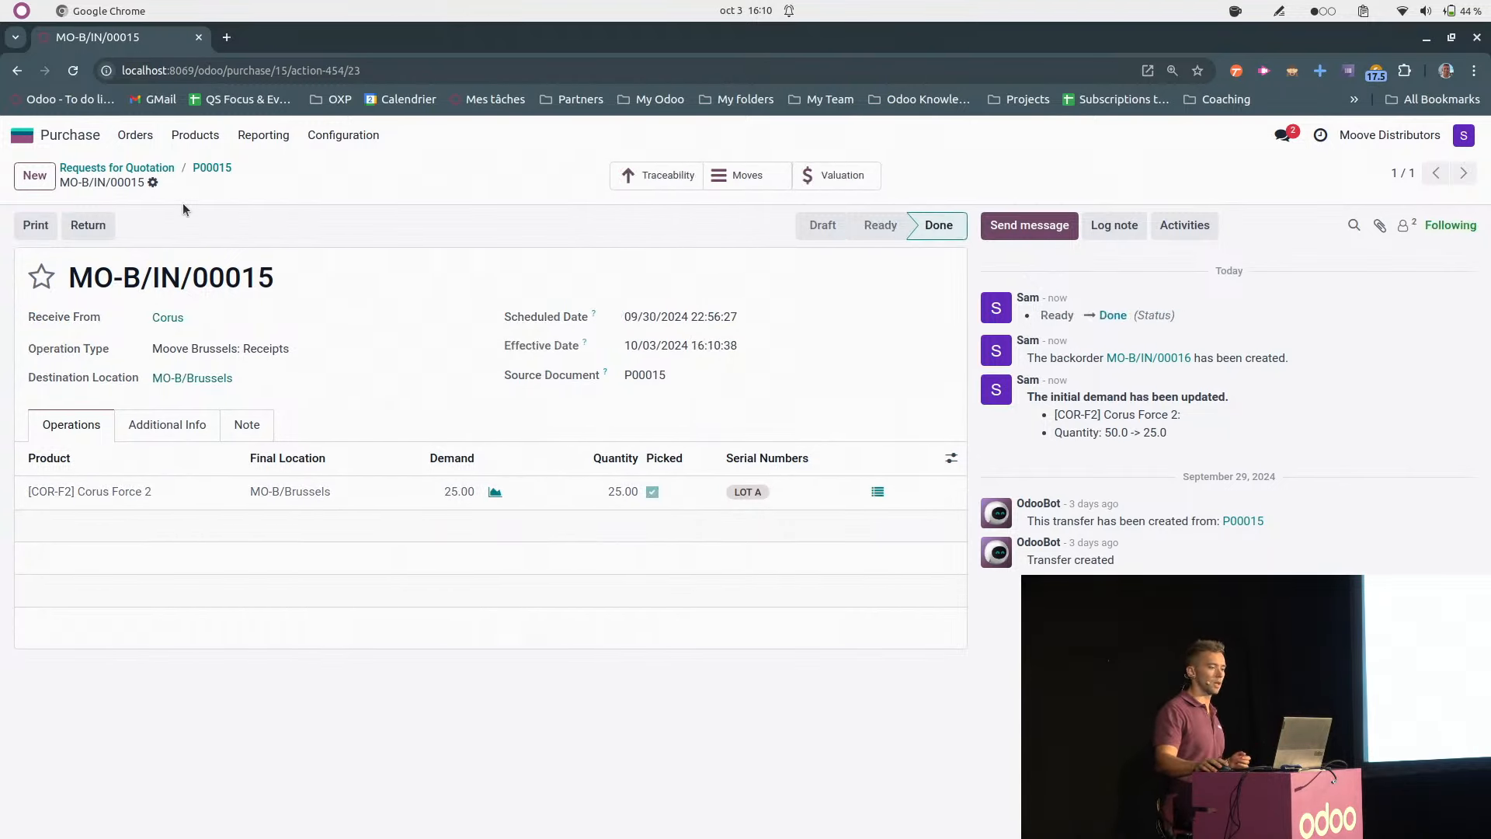
- Open the purchase order's remaining ready receipt and set its operation type to Global Facility: Receipts
left_click(216, 172)
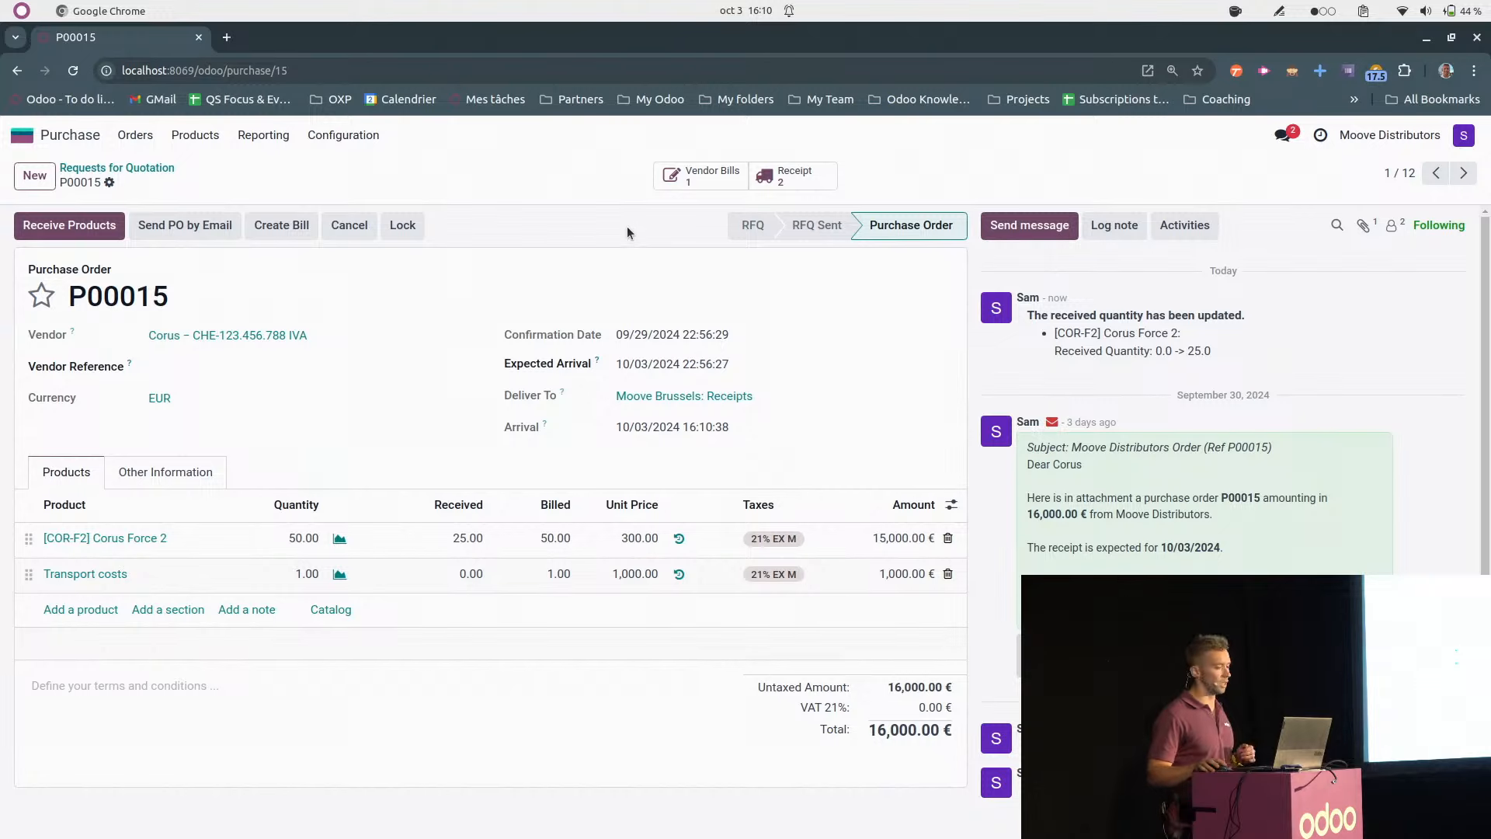
left_click(806, 178)
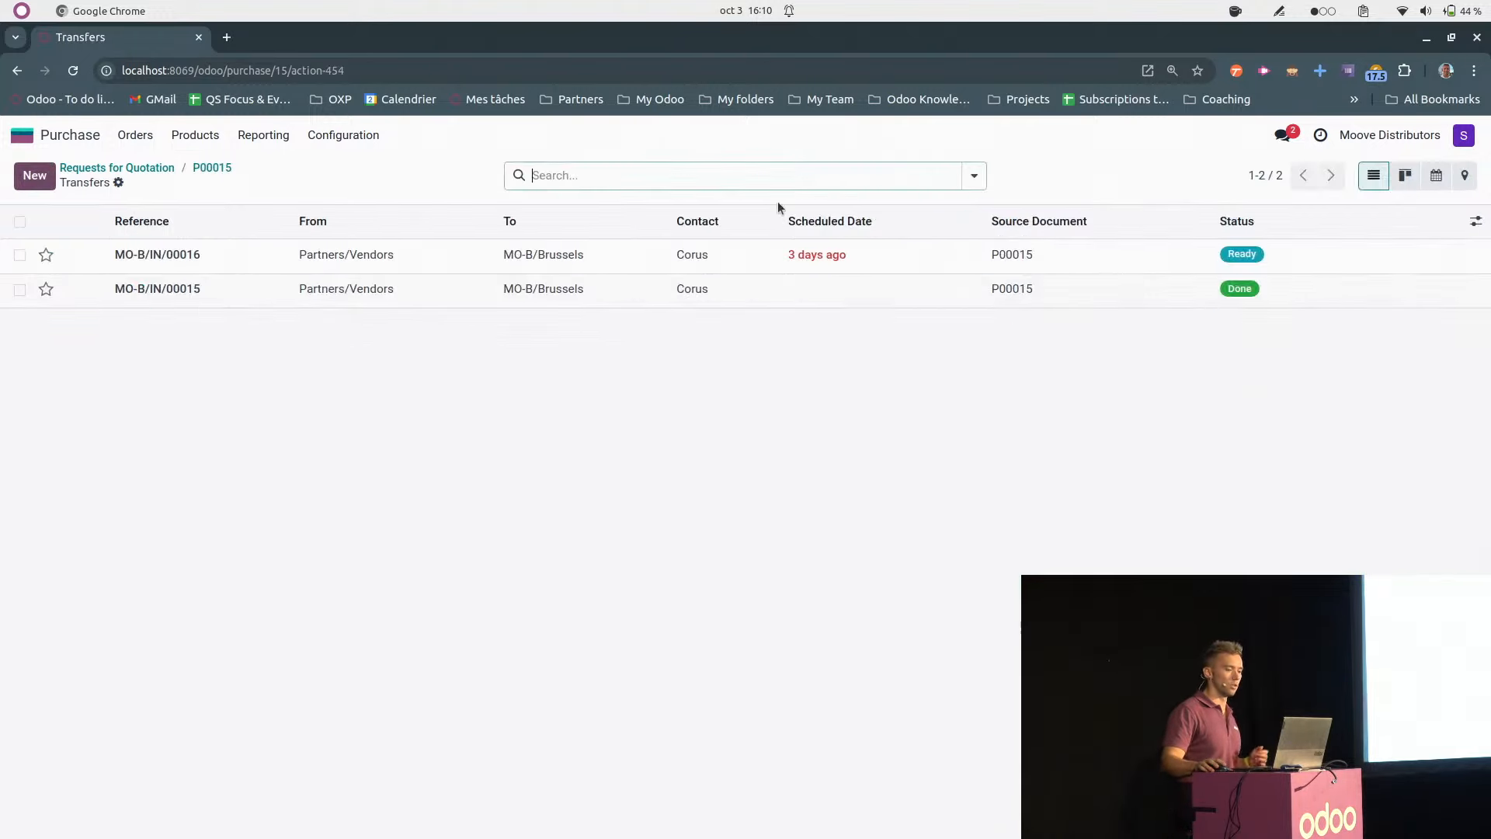
left_click(431, 260)
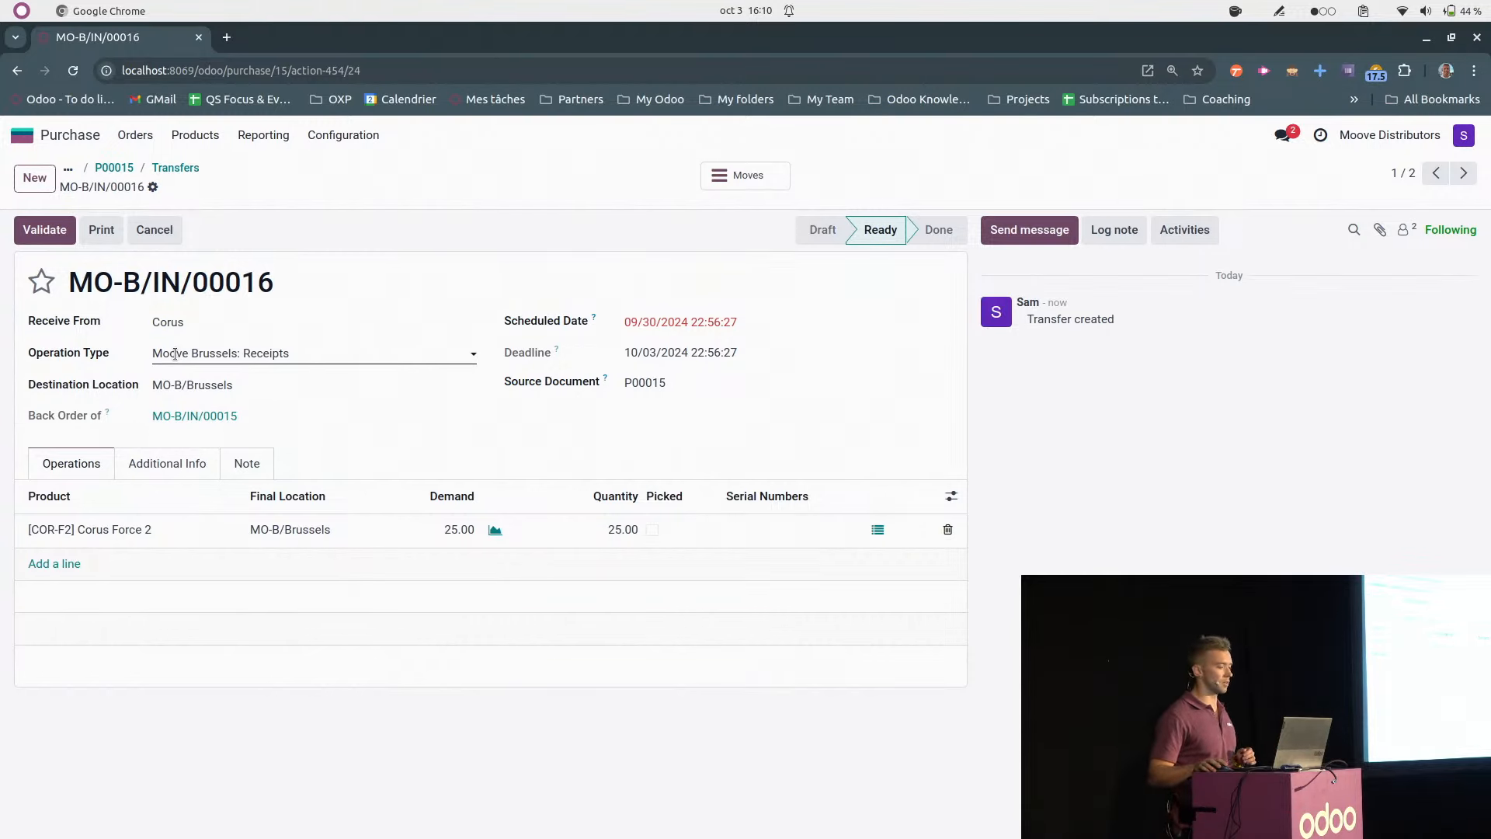
left_click(176, 353)
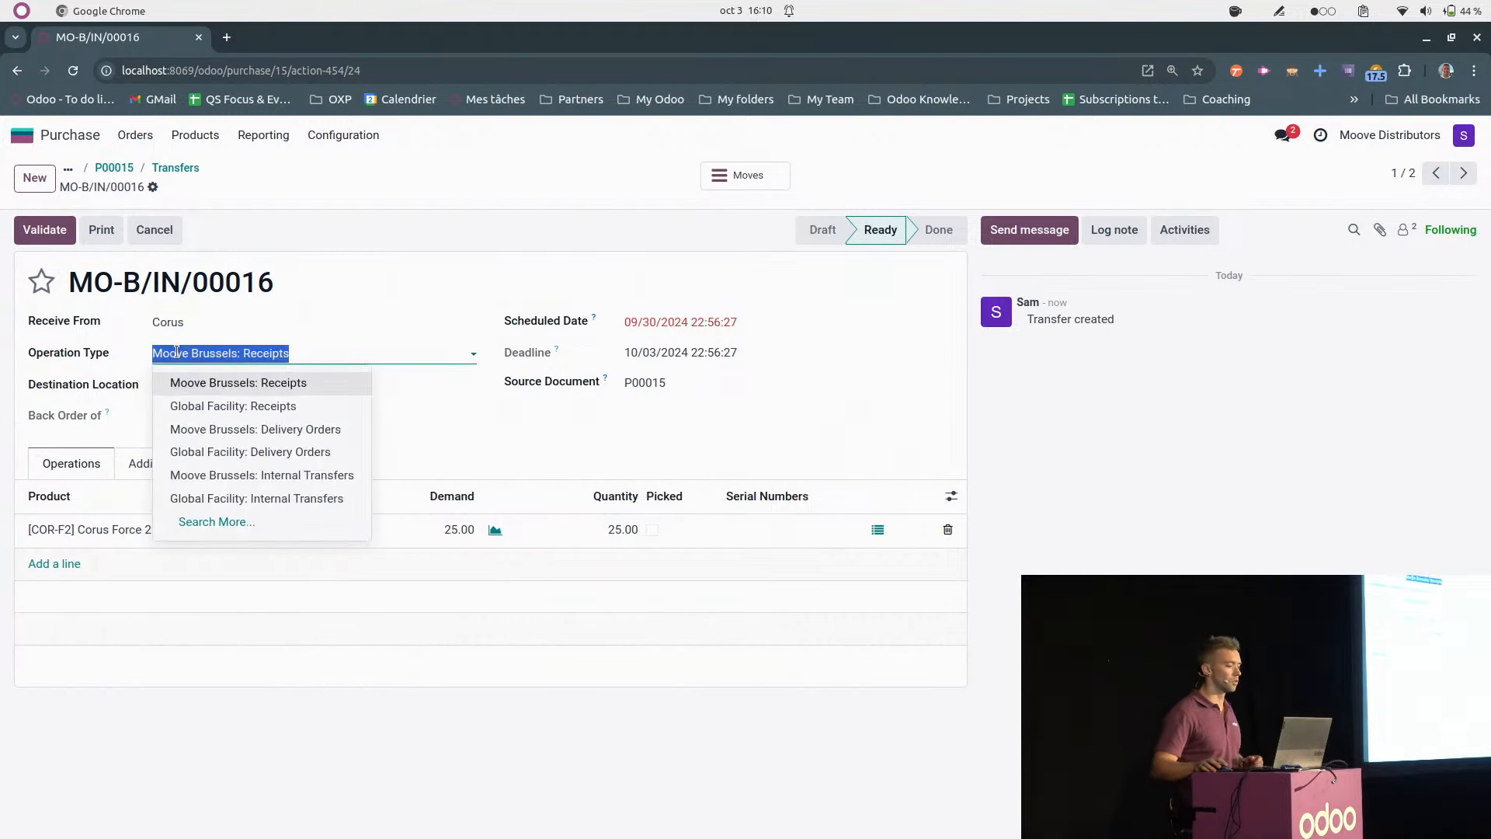
left_click(211, 407)
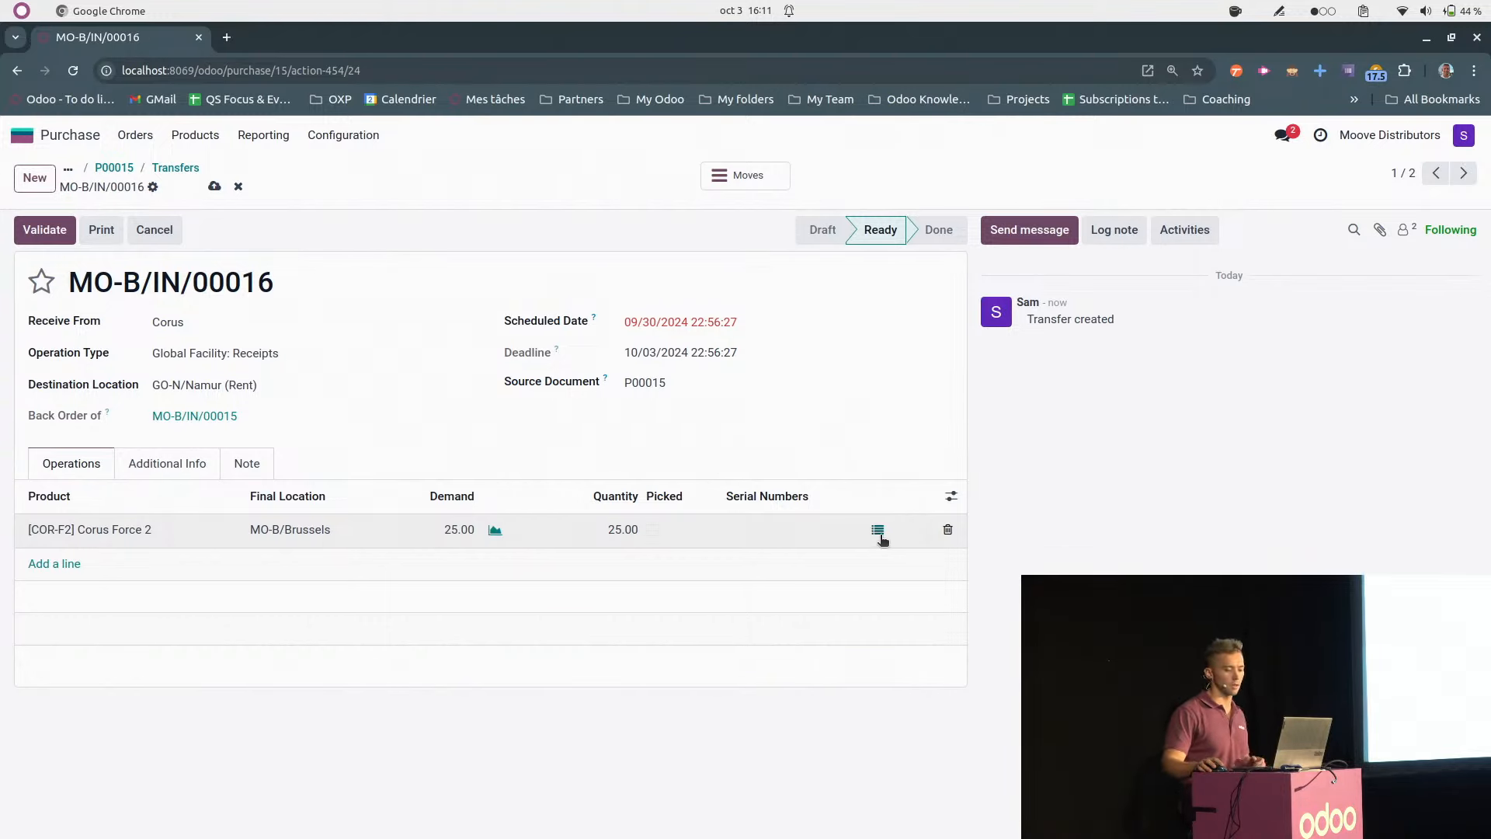
- Create the lot "LOT B" for the backorder's 25 Corus Force 2 units, save, and validate the receipt
left_click(875, 531)
left_click(394, 467)
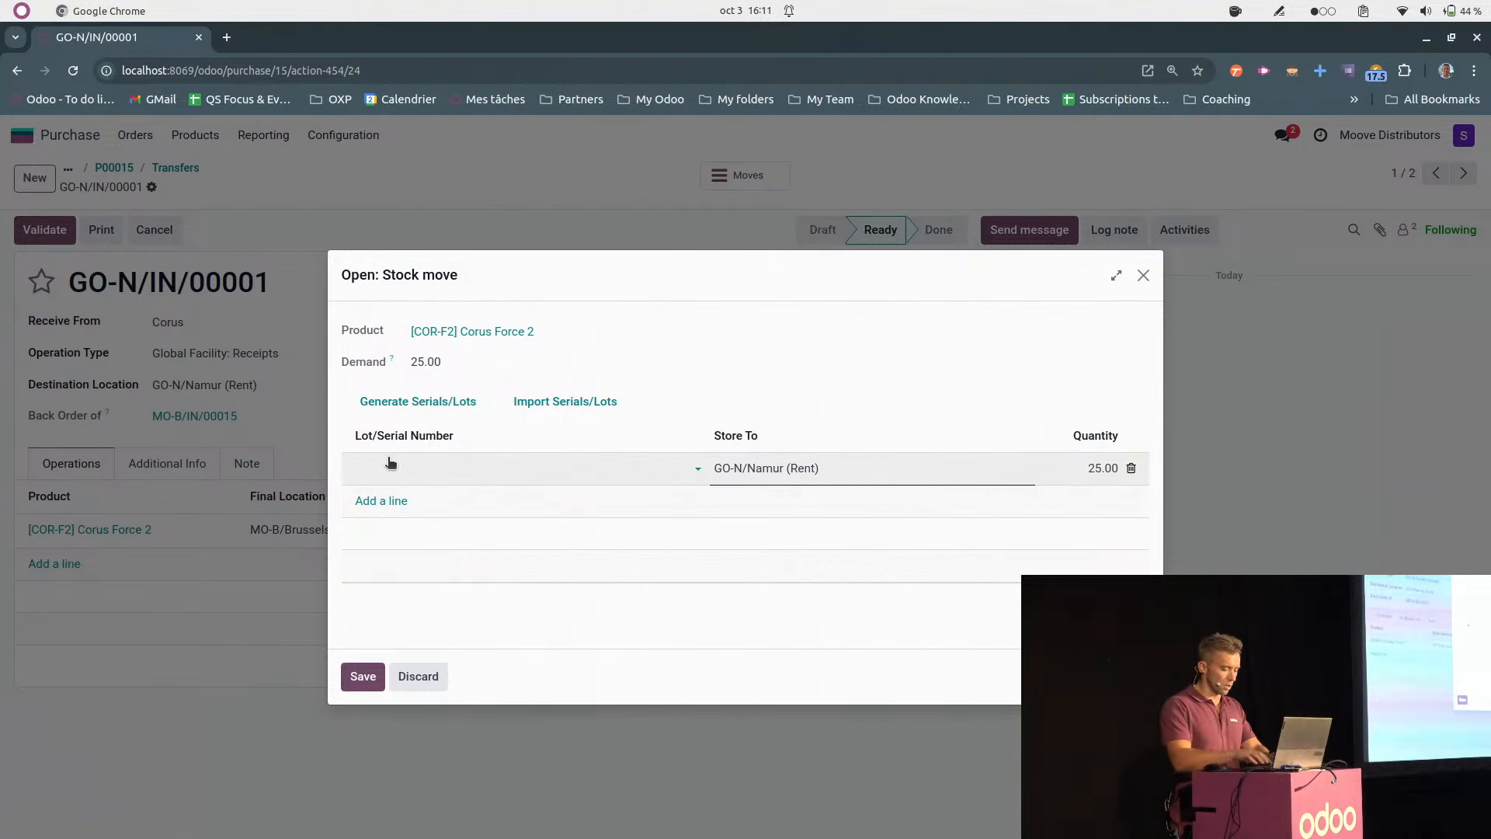
type("LOT B")
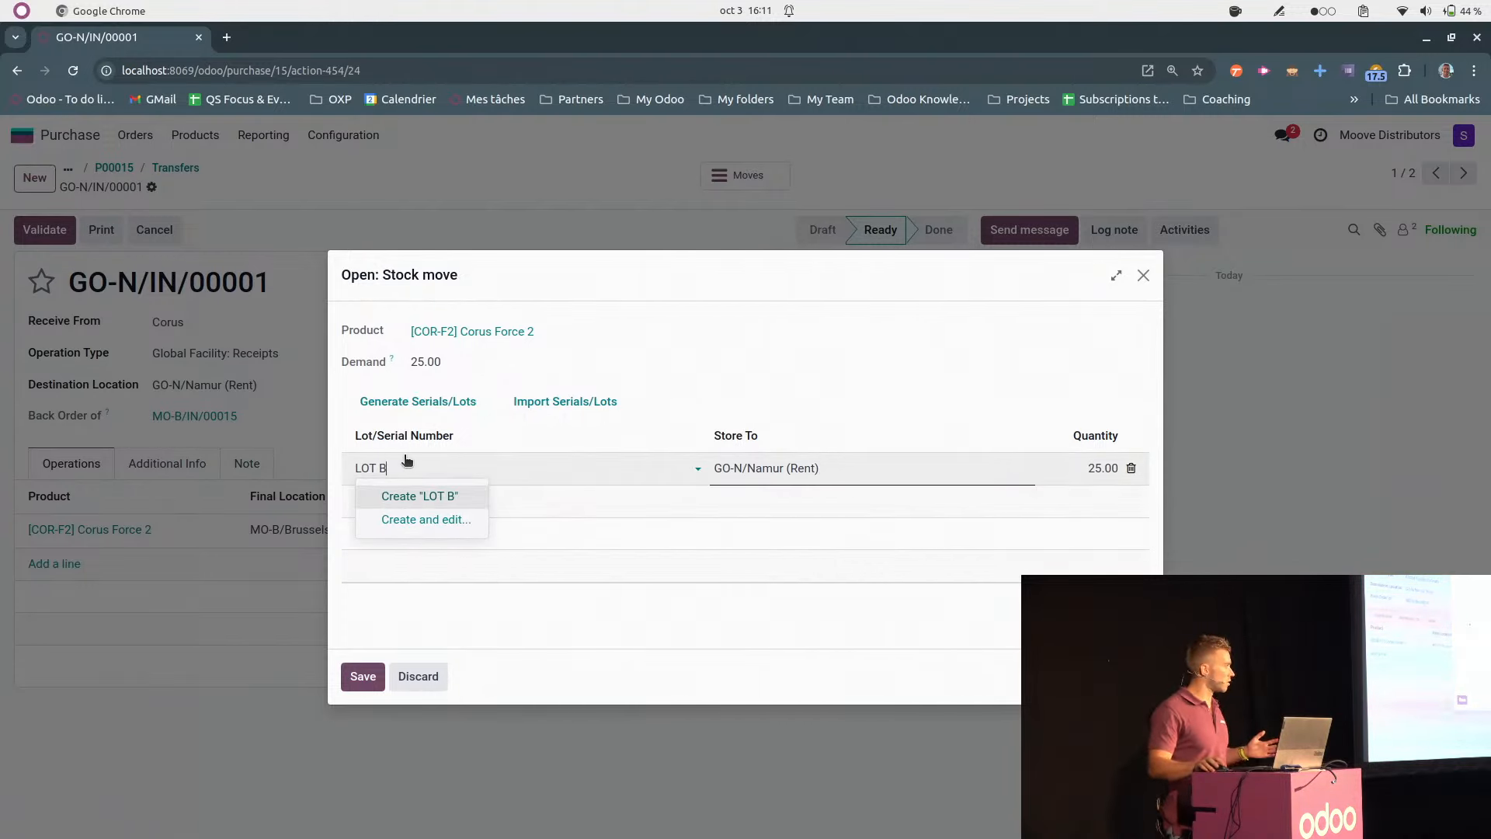
left_click(437, 497)
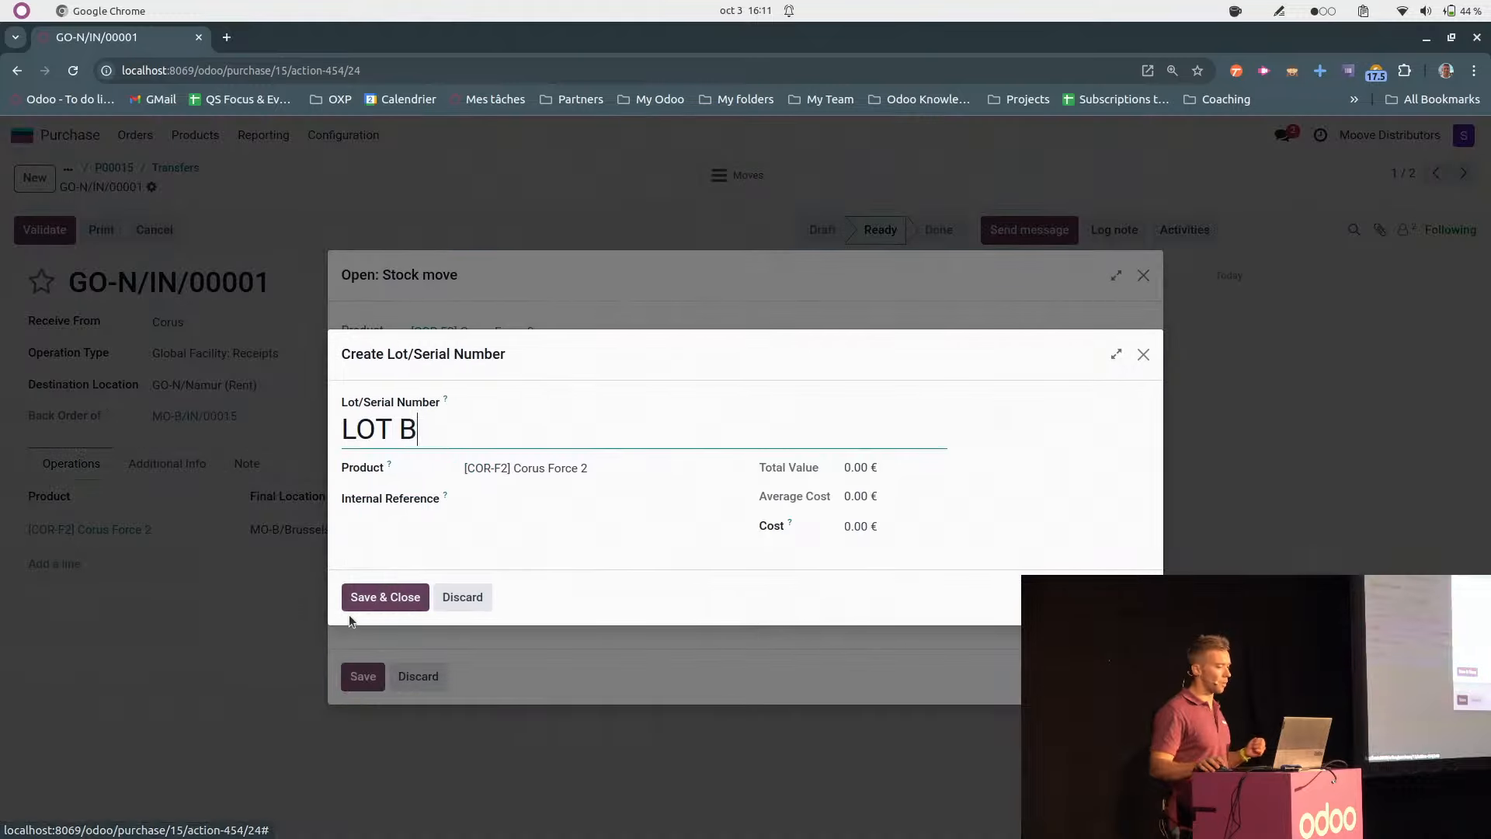
left_click(362, 598)
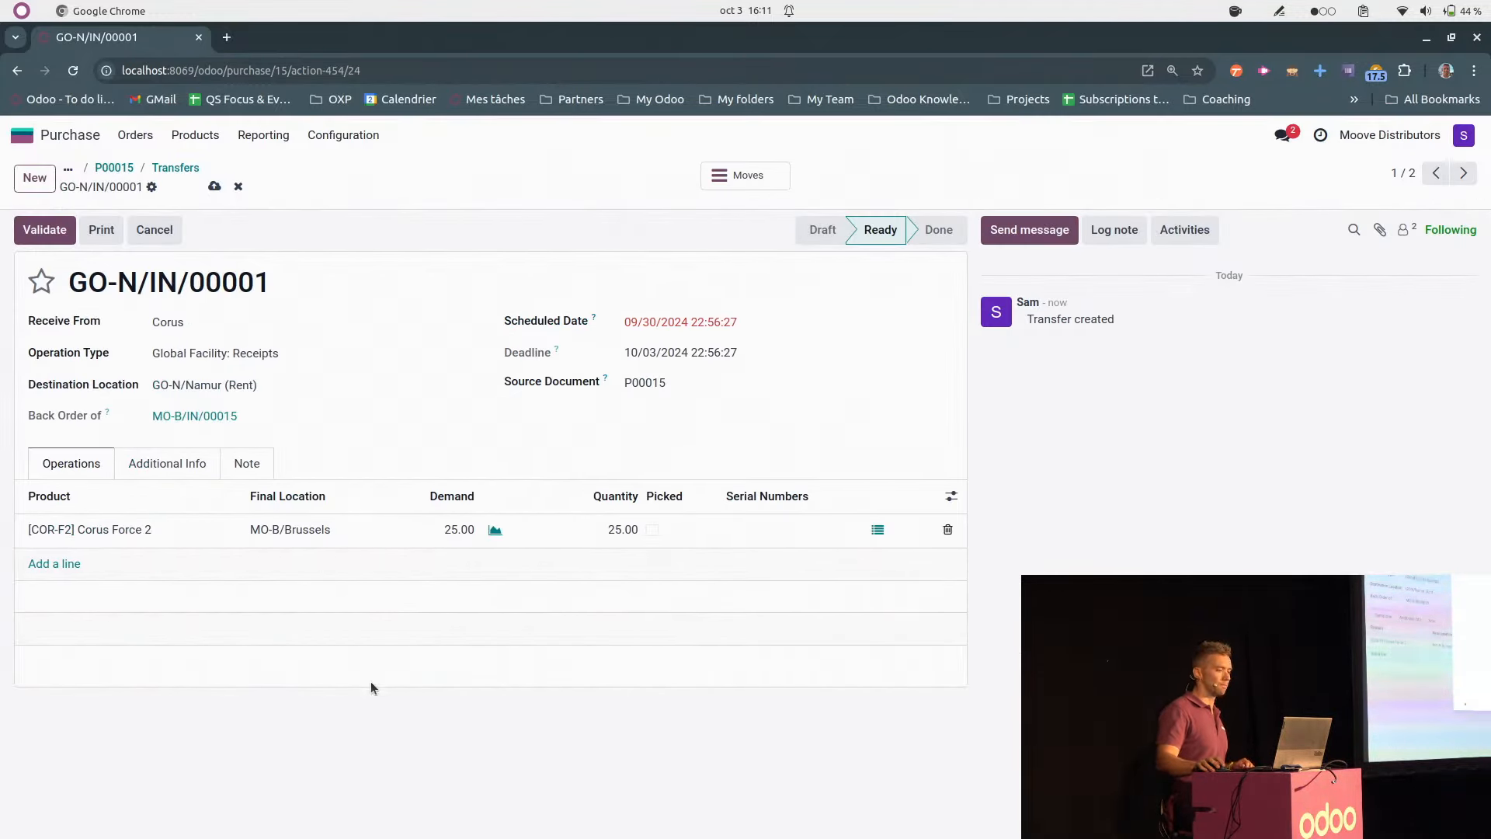
left_click(364, 677)
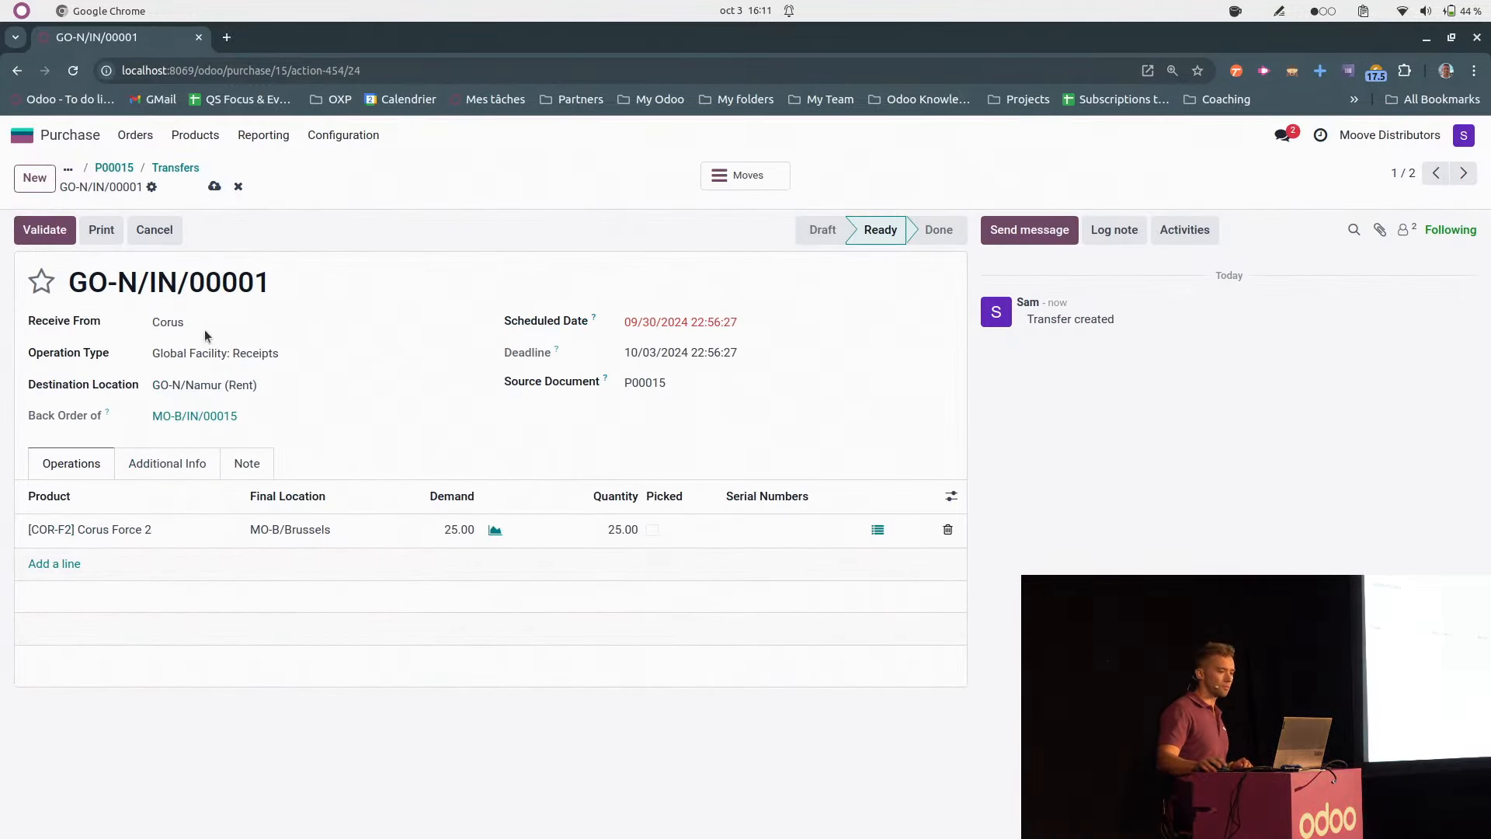
left_click(215, 187)
left_click(45, 230)
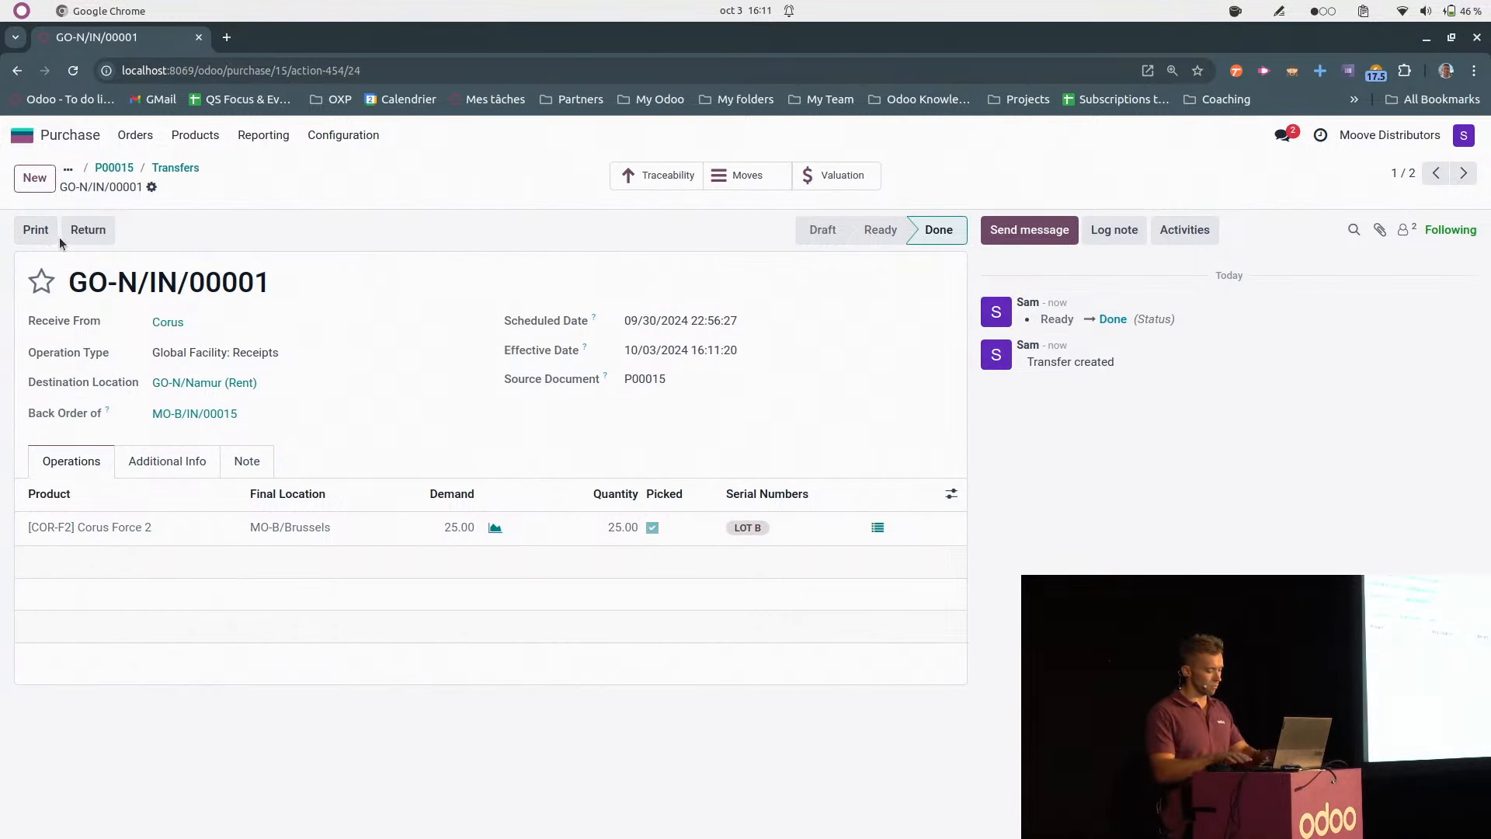
- Advance the operations slide to the billing stage with the €10 per unit increase, and return to the validated receipt
key("ctrl+alt+Right")
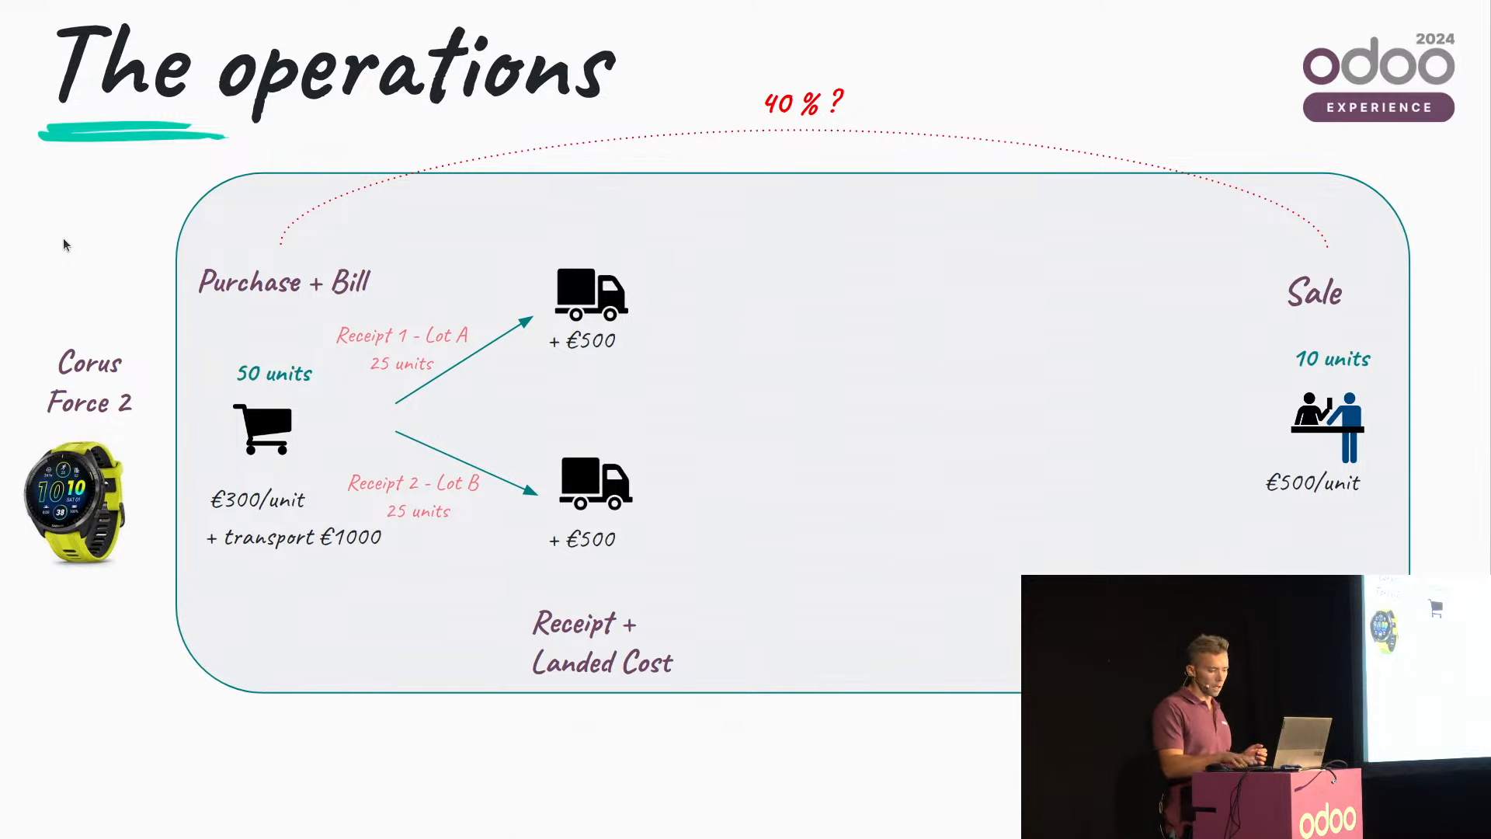
key("Right")
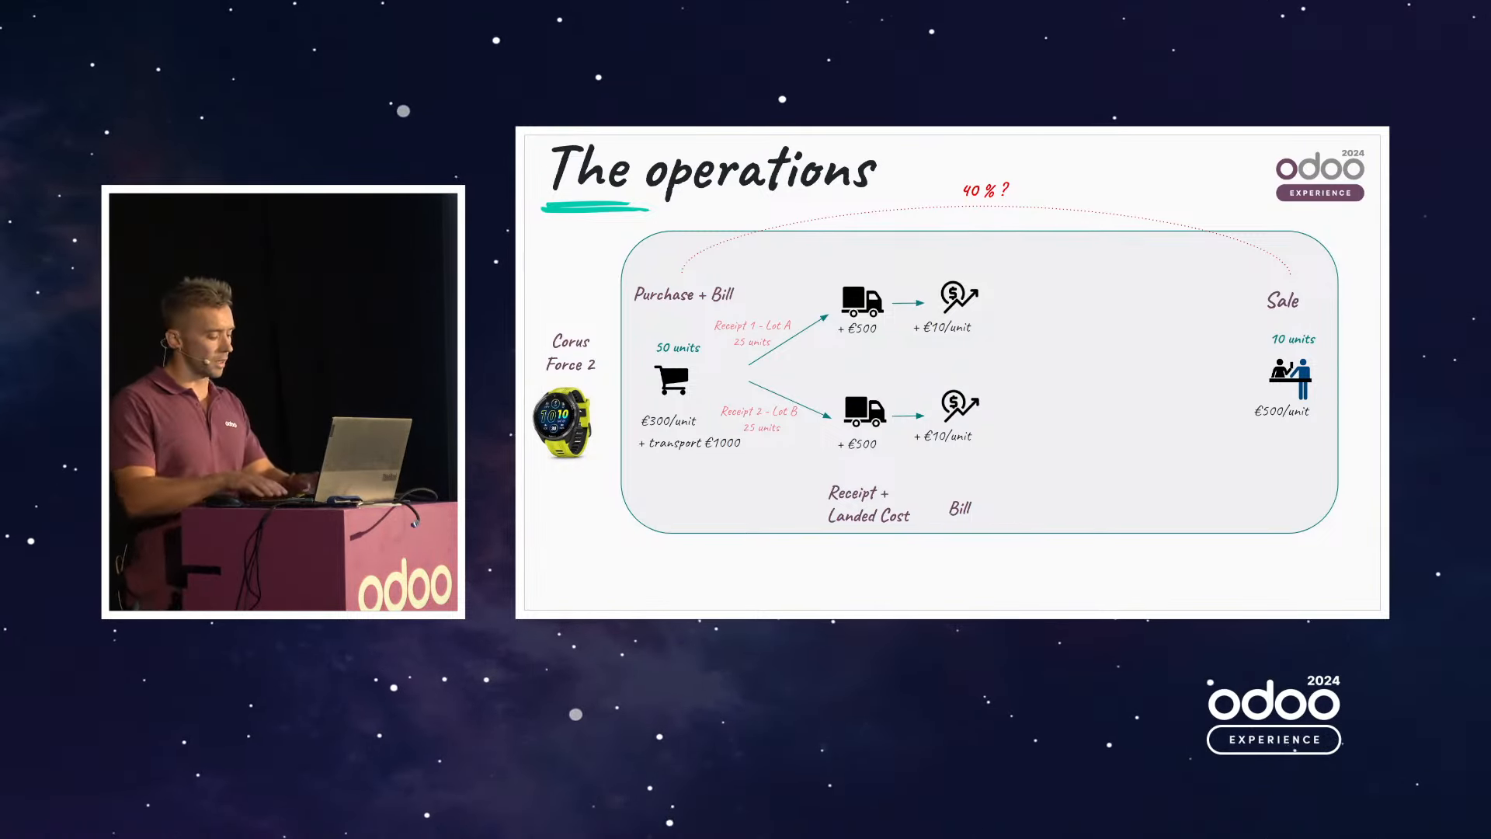
key("ctrl+alt+Left")
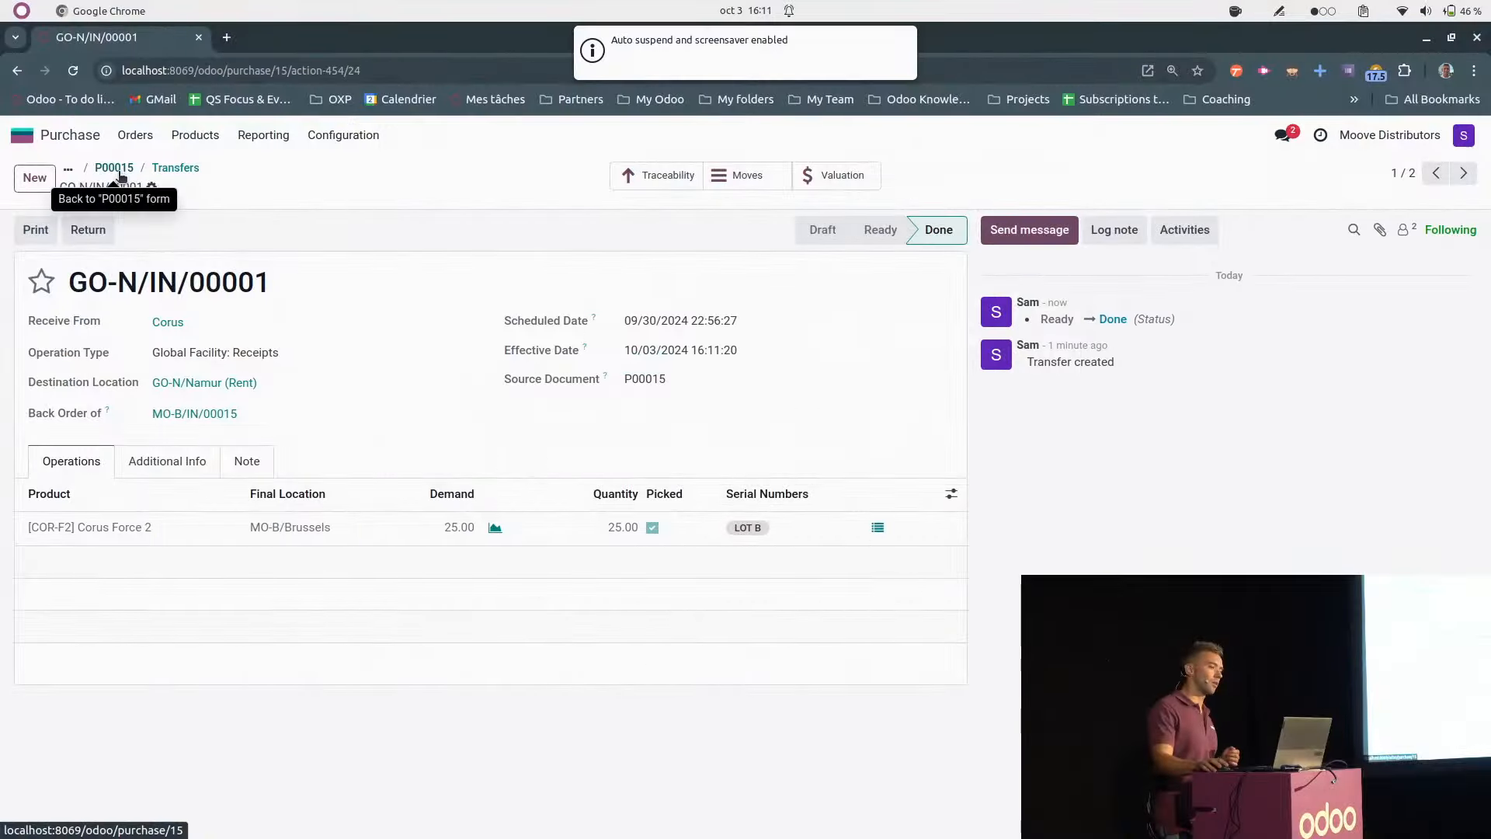
- Open the draft vendor bill of the Corus purchase order and create landed costs from its transport costs line
left_click(586, 228)
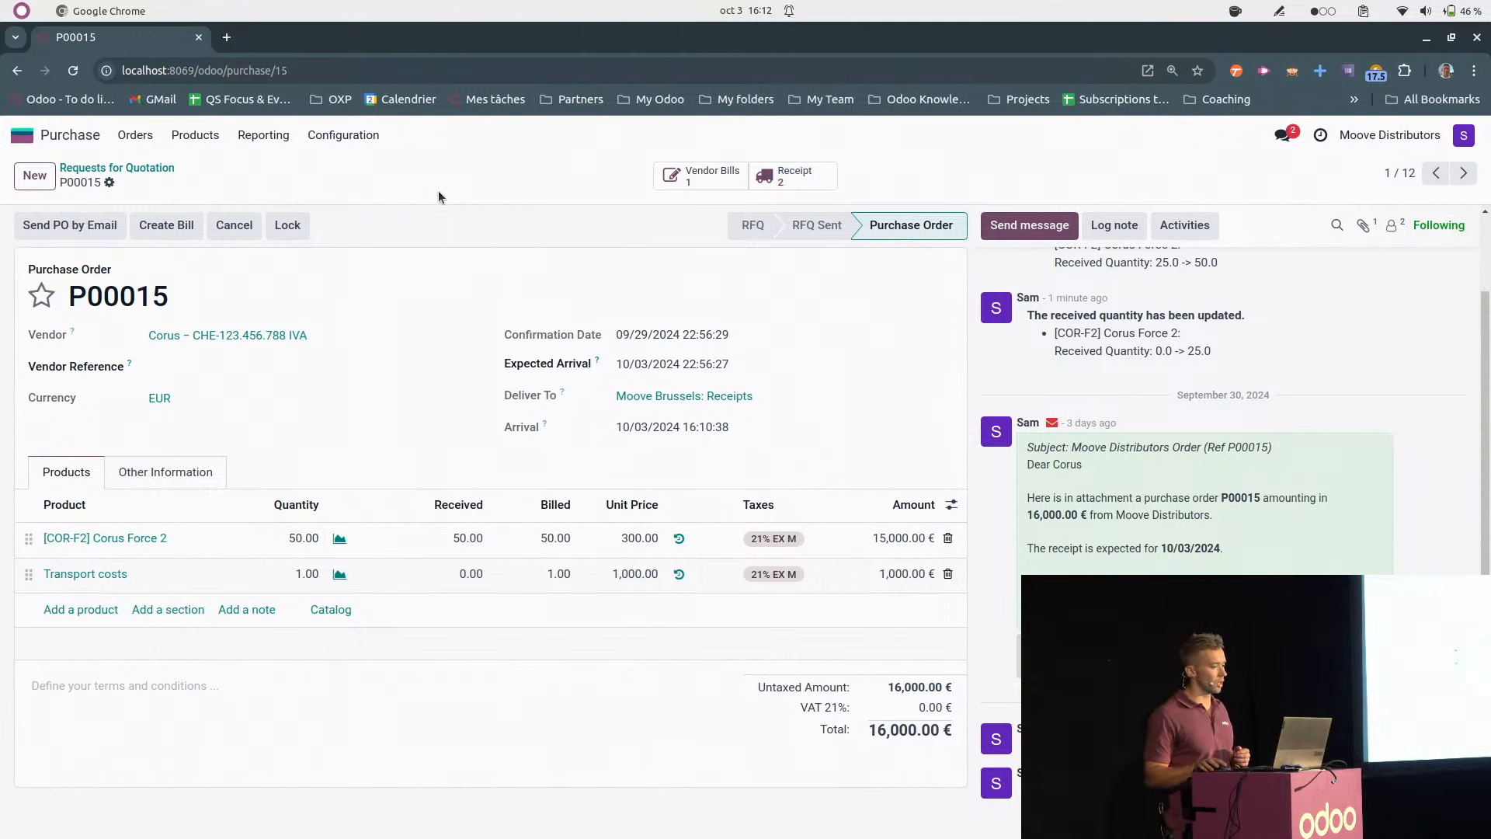
left_click(673, 180)
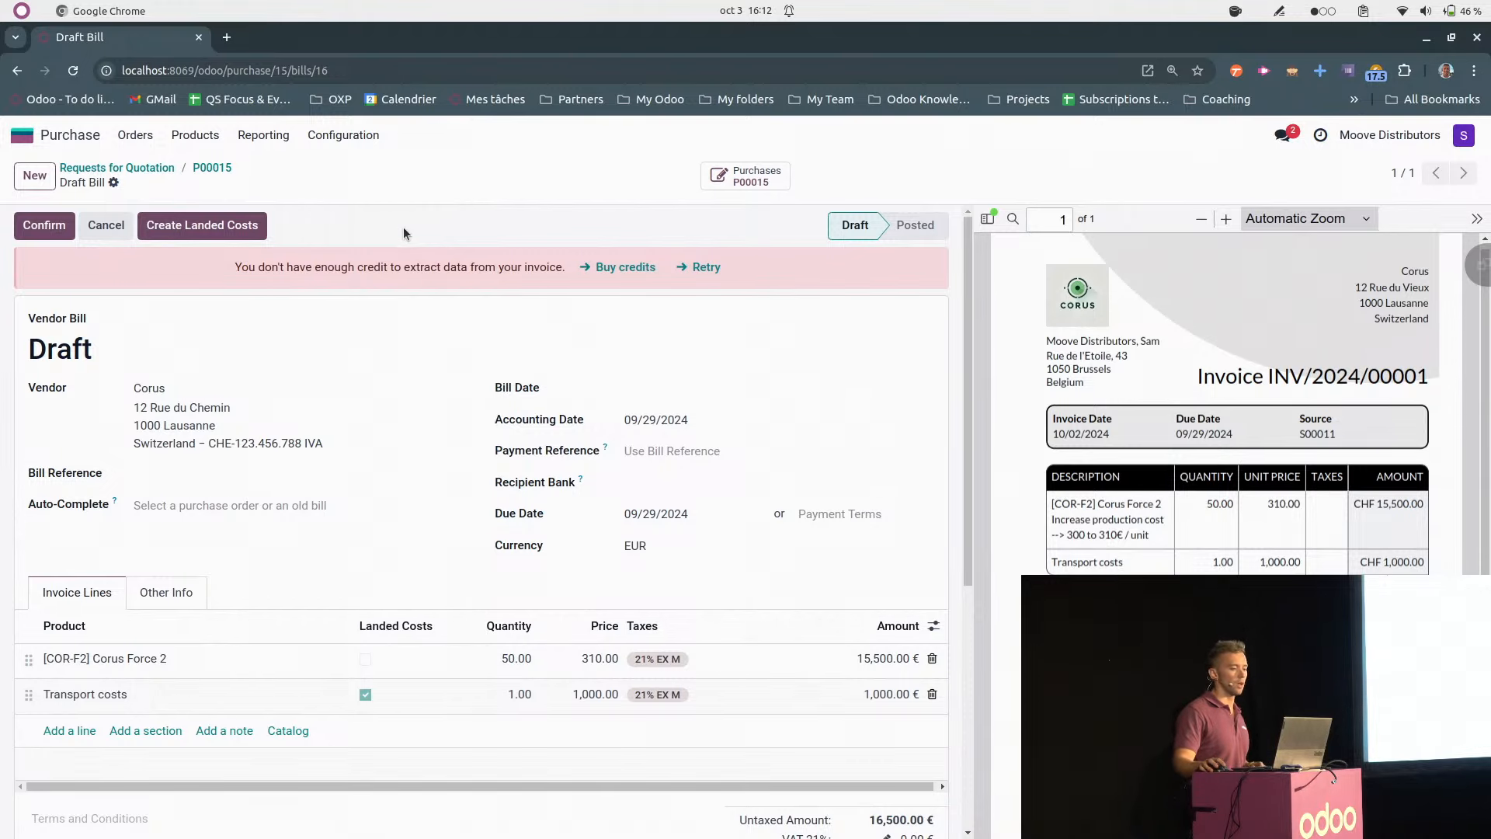
left_click(217, 227)
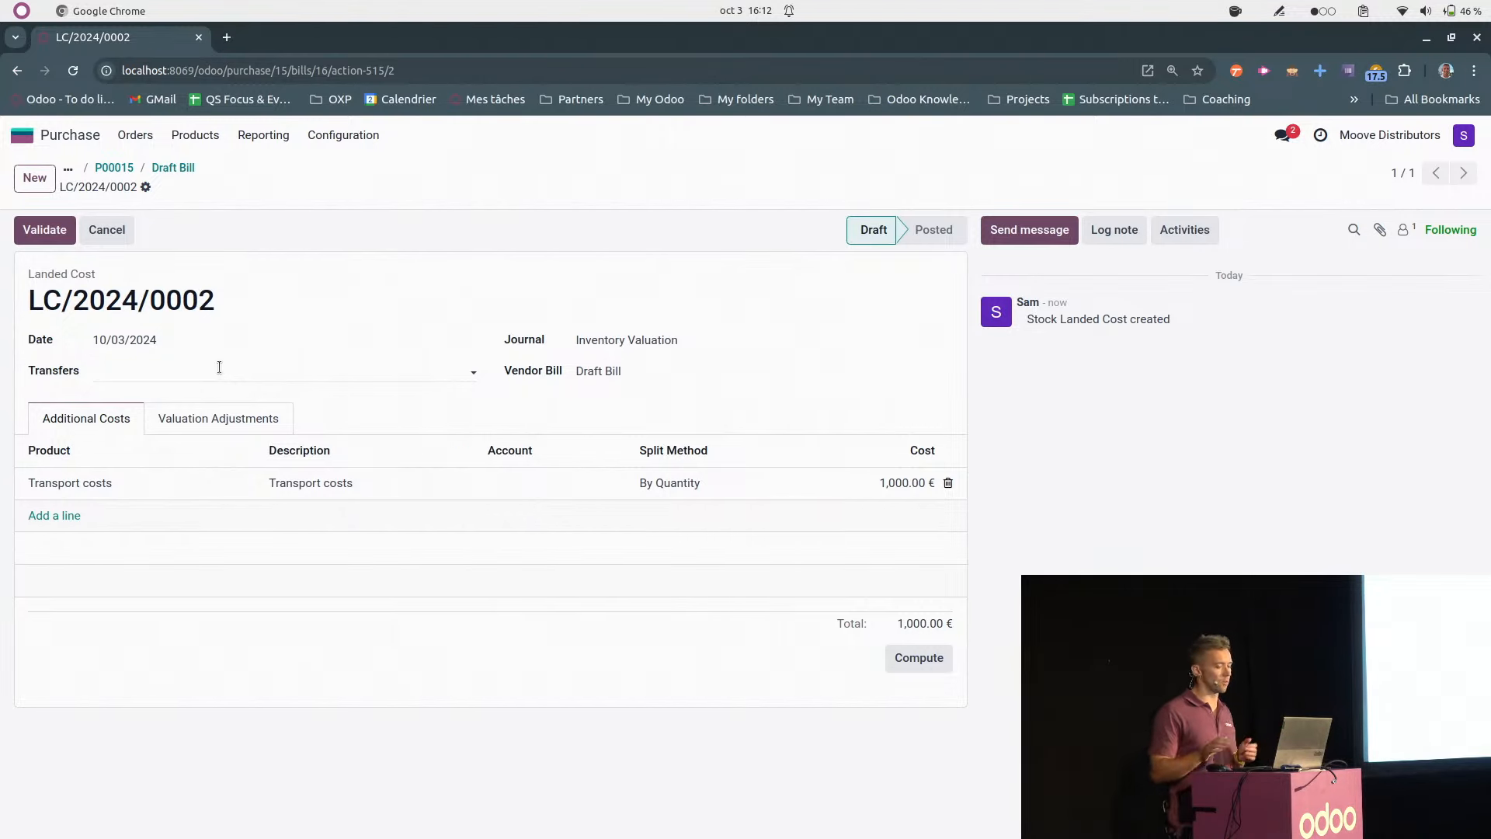
- Filter the transfers by 15 and add both Corus receipts, GO-N/IN/00001 and MO-B/IN/00015, to the transport landed cost
left_click(246, 369)
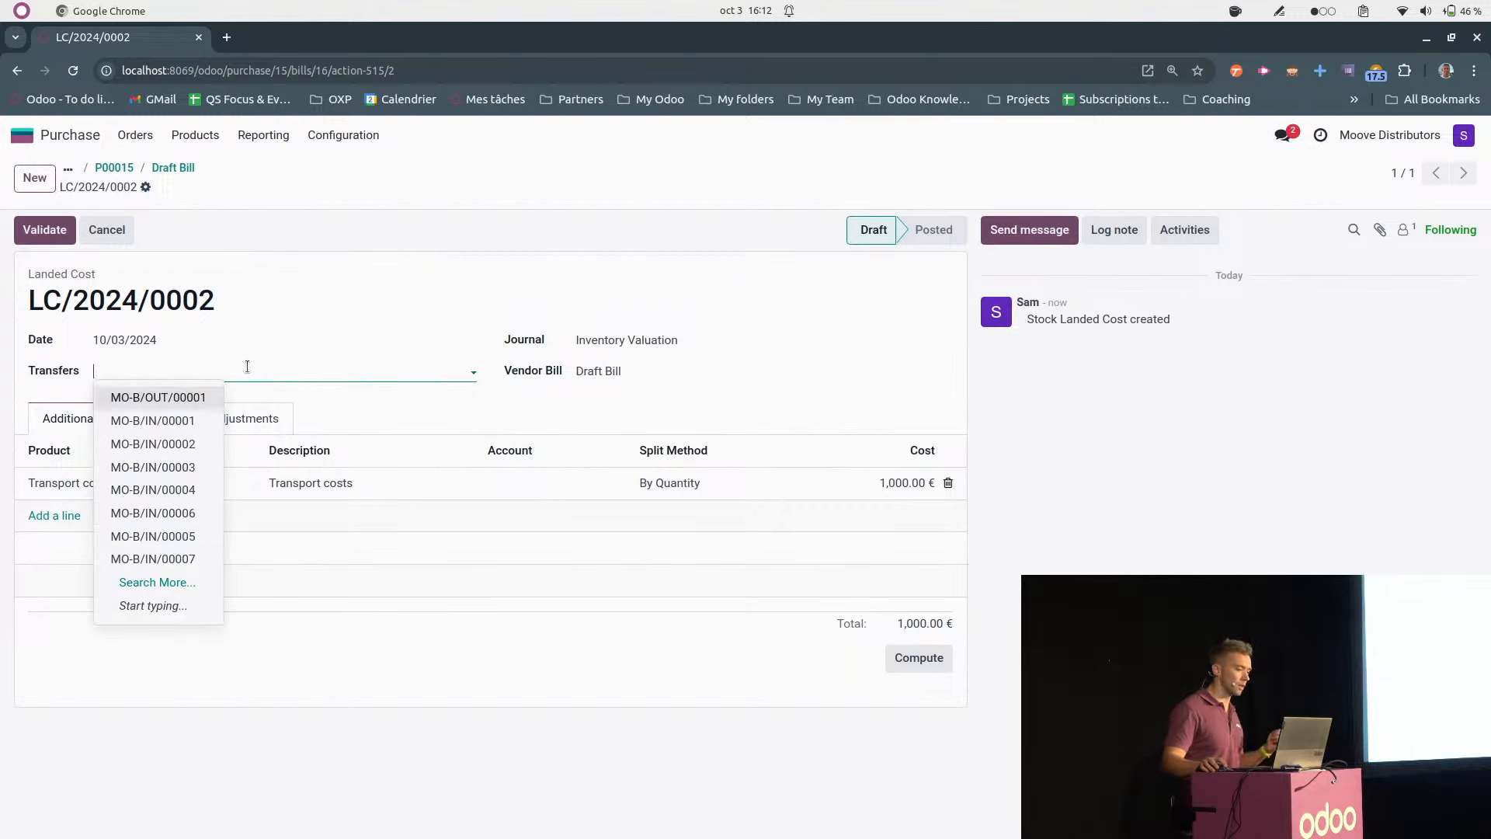
left_click(176, 583)
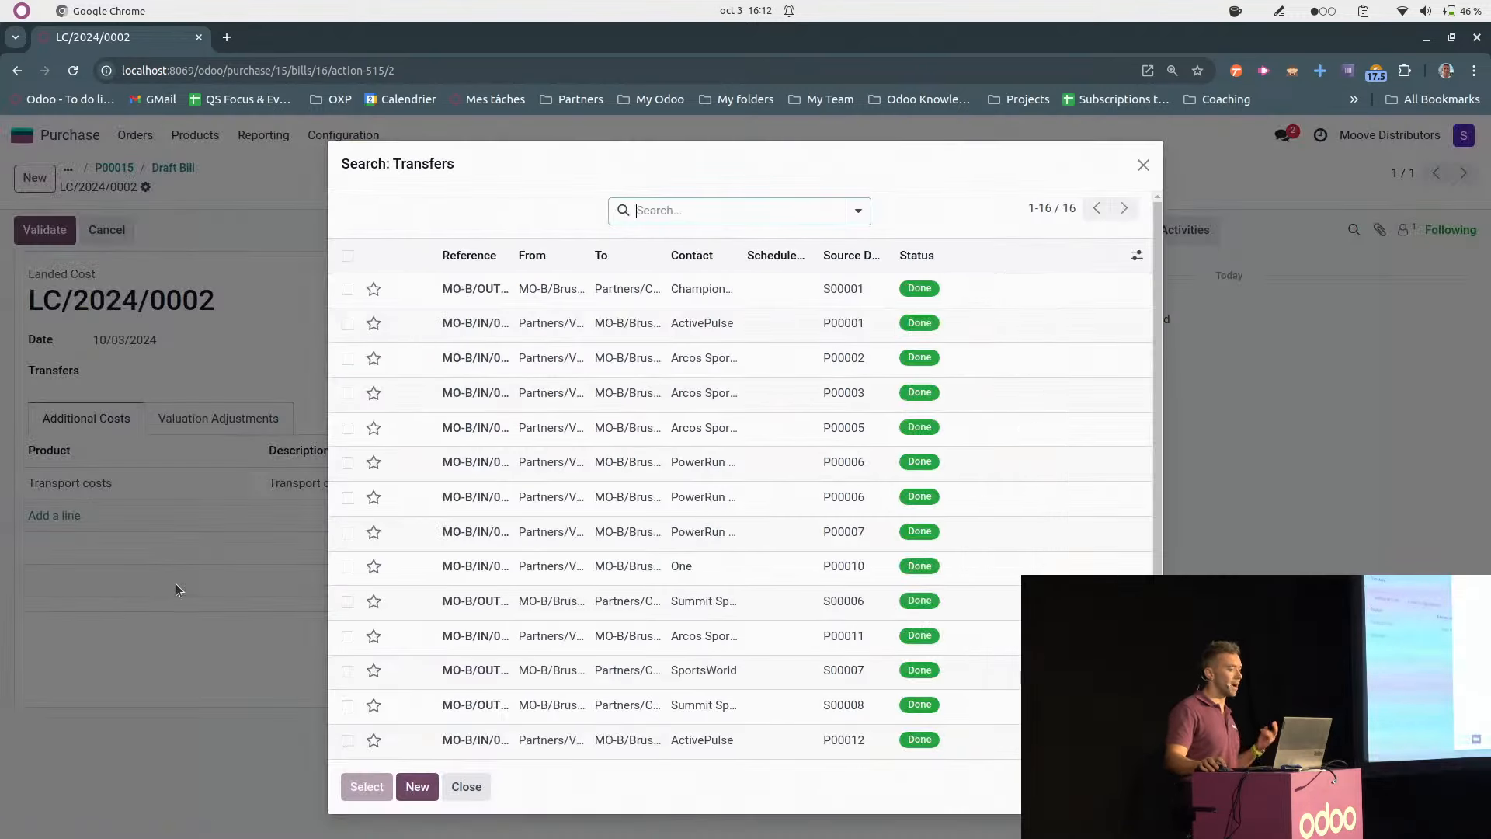
left_click(692, 213)
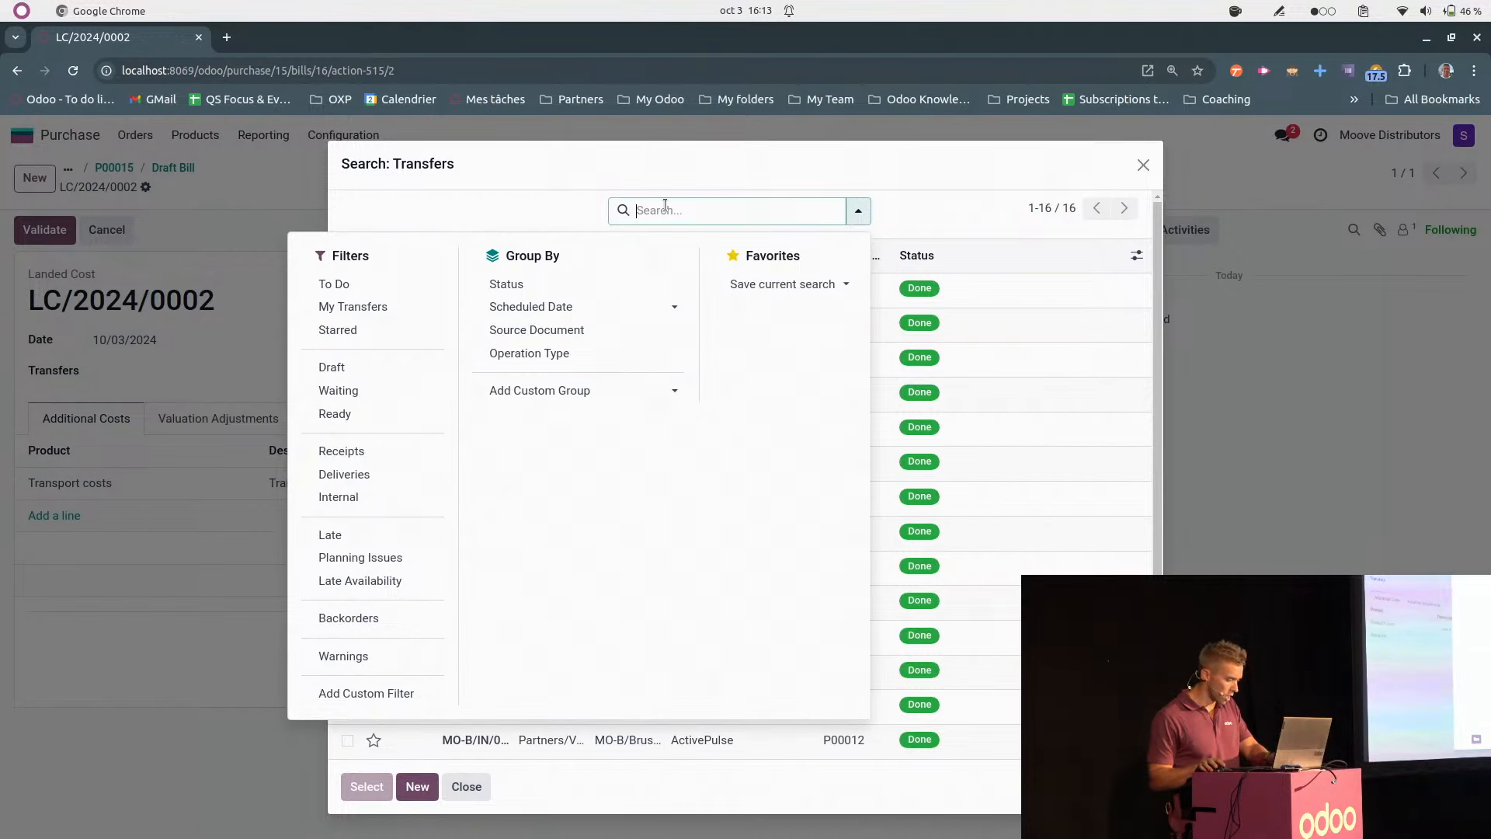
type("15")
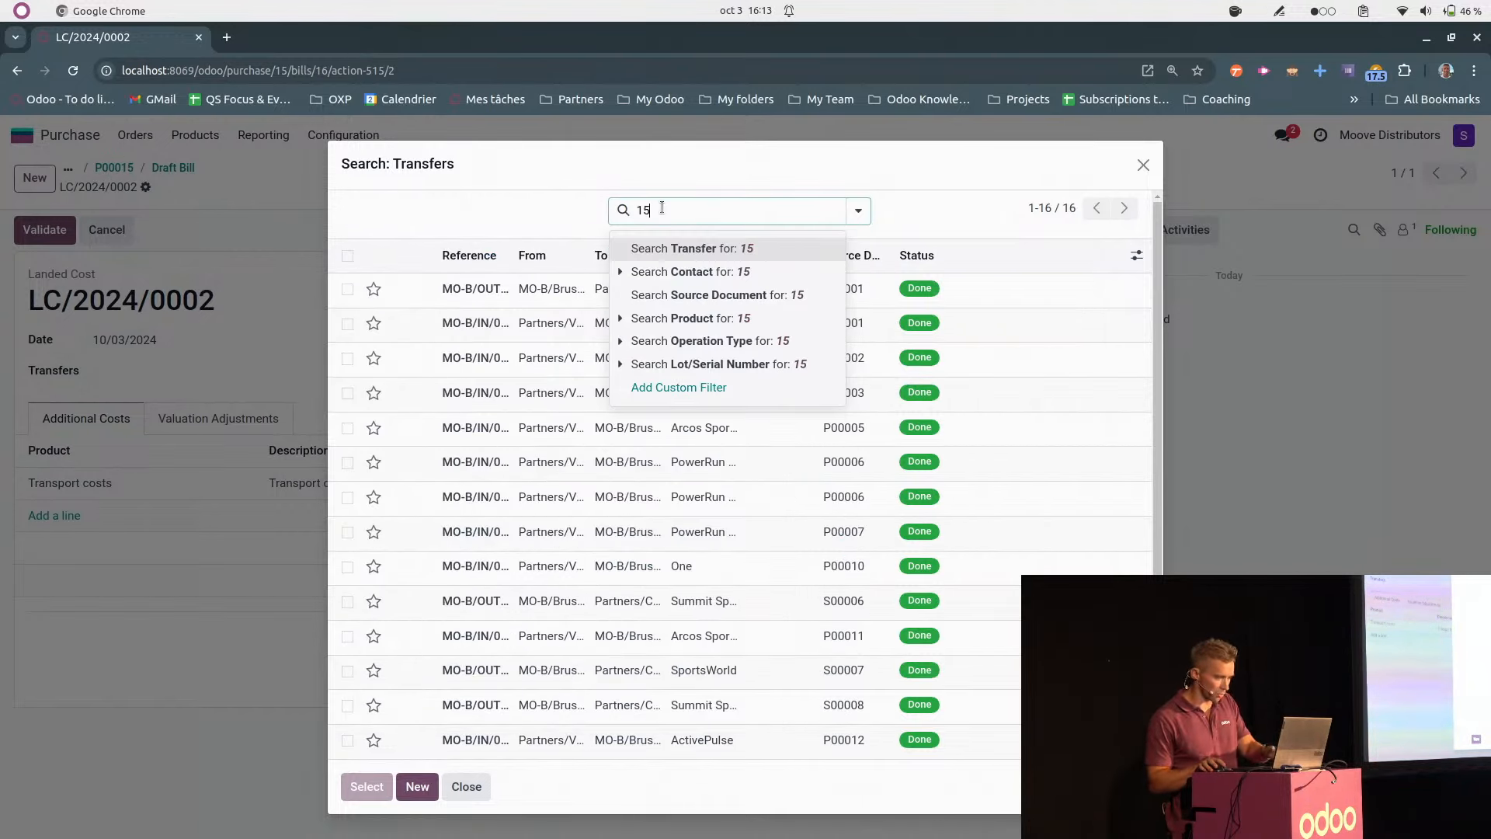
left_click(678, 254)
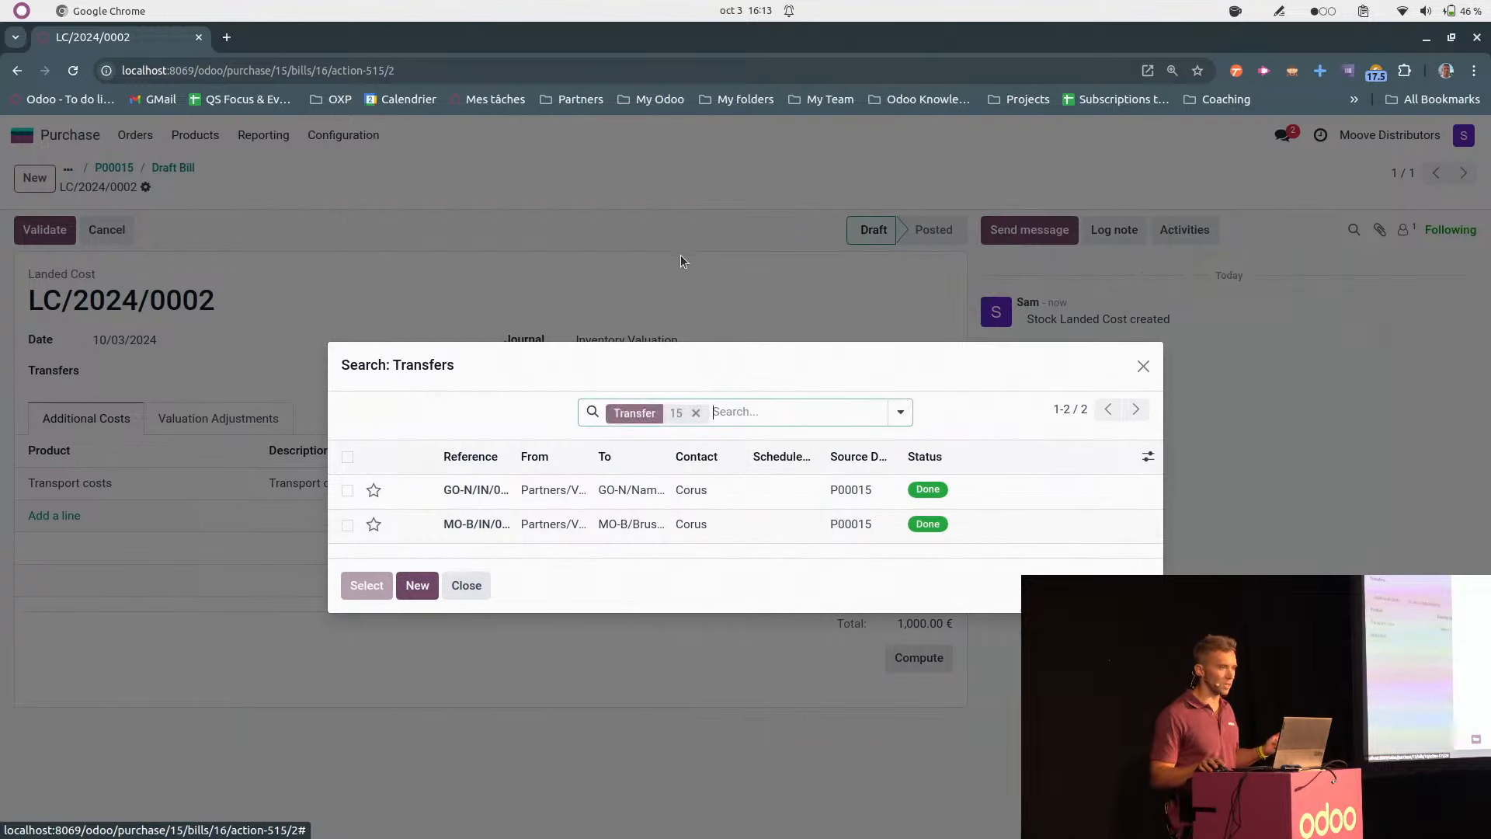
left_click(347, 457)
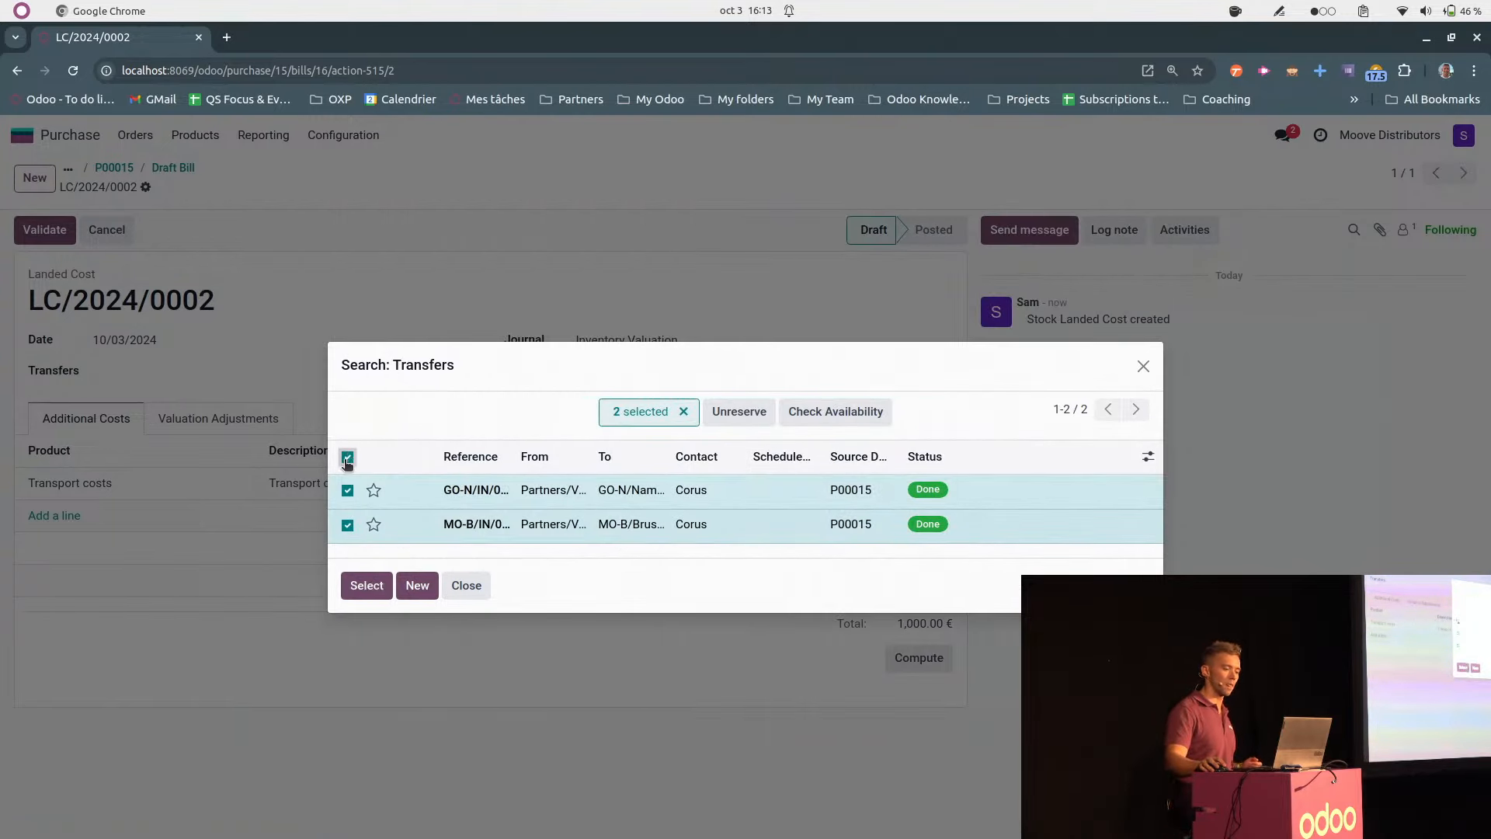
left_click(366, 585)
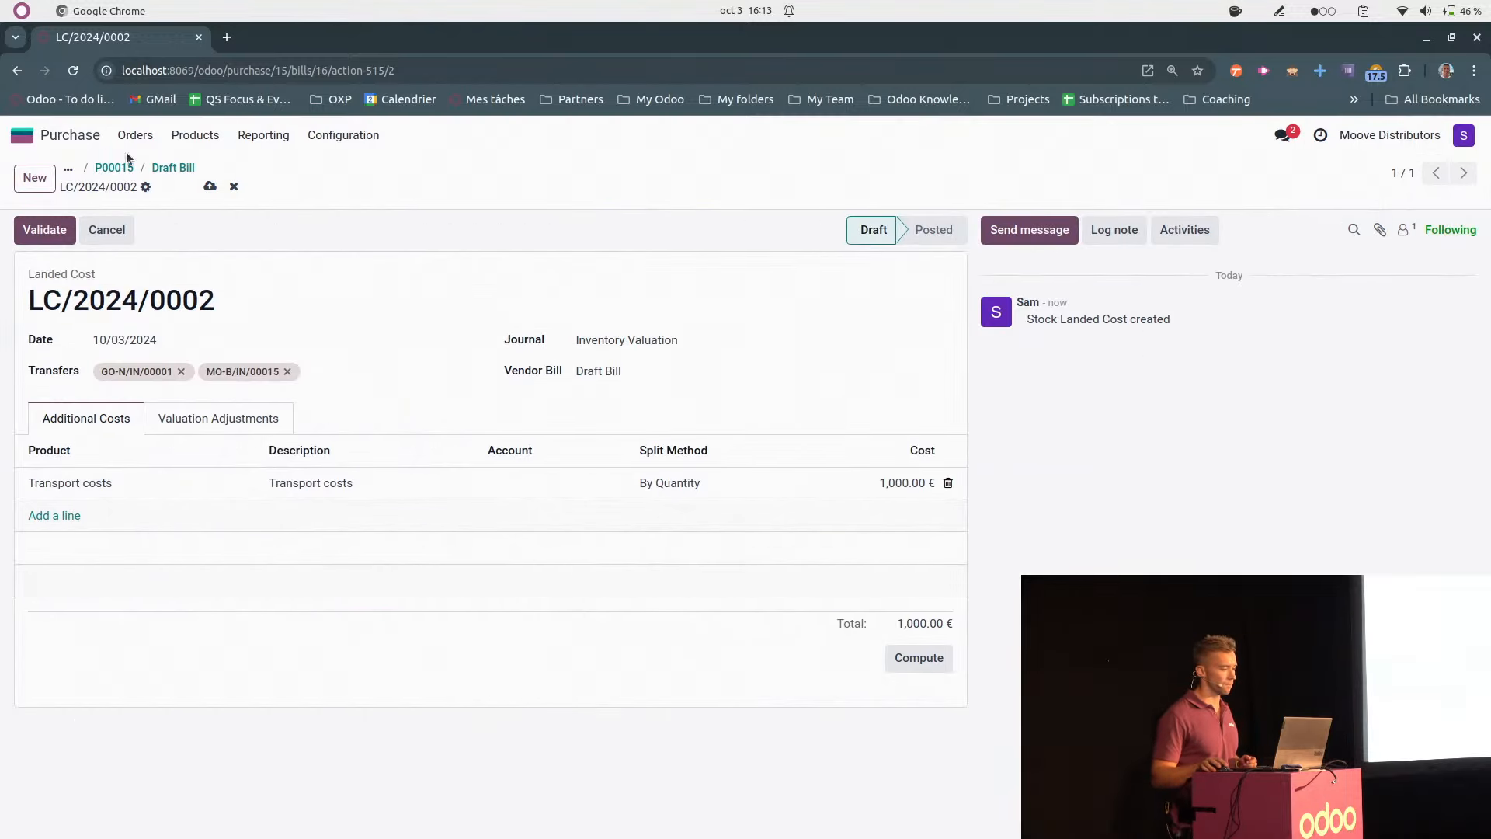
- Save and validate the transport landed cost, and return to the Corus purchase order
left_click(211, 189)
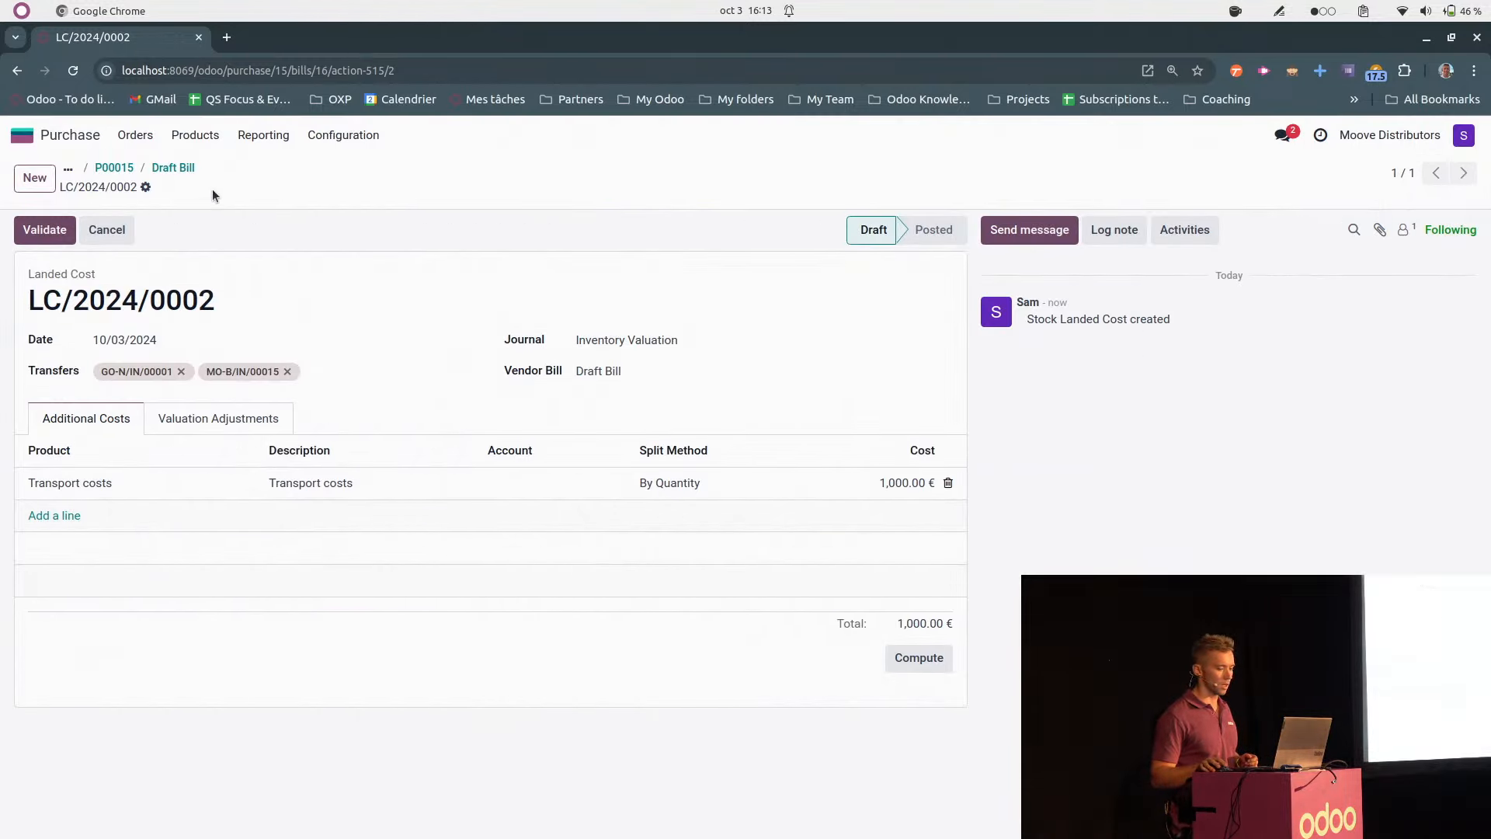
left_click(45, 244)
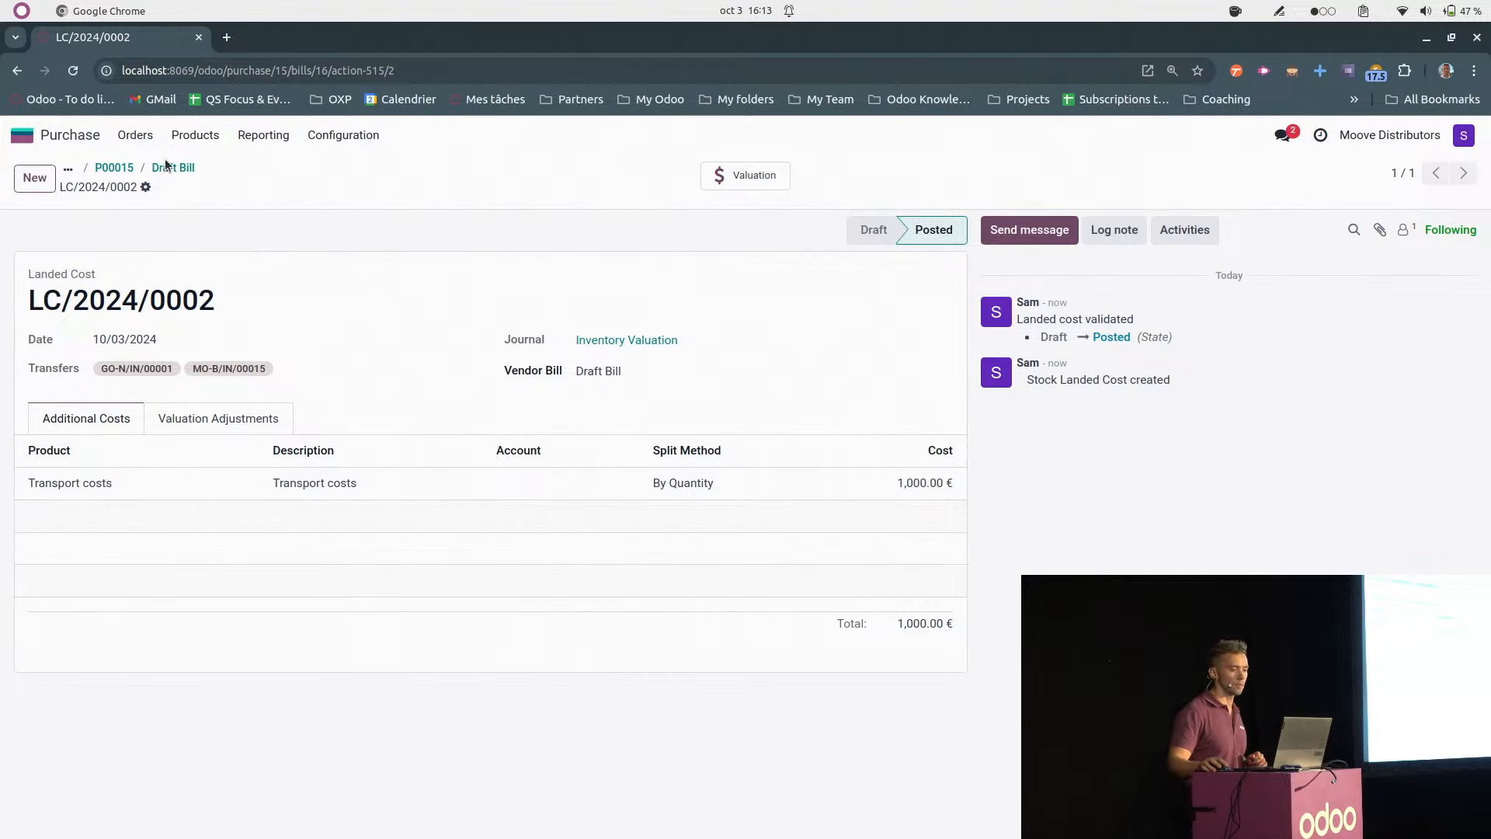
left_click(115, 168)
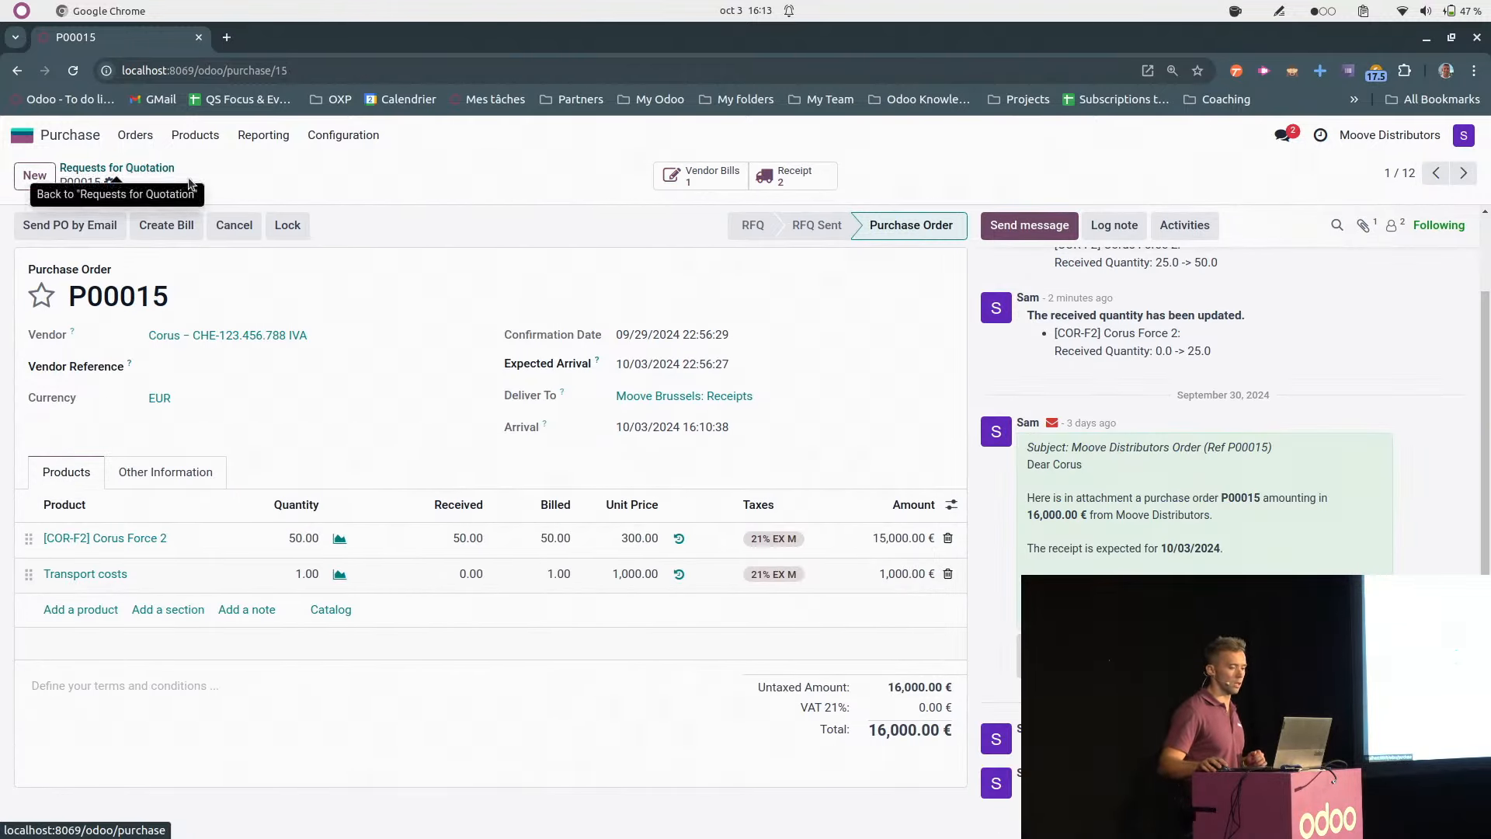
- Advance the operations slide to the warehouse stage with the €500 Namur rent, and return to the purchase order
key("ctrl+alt+Right")
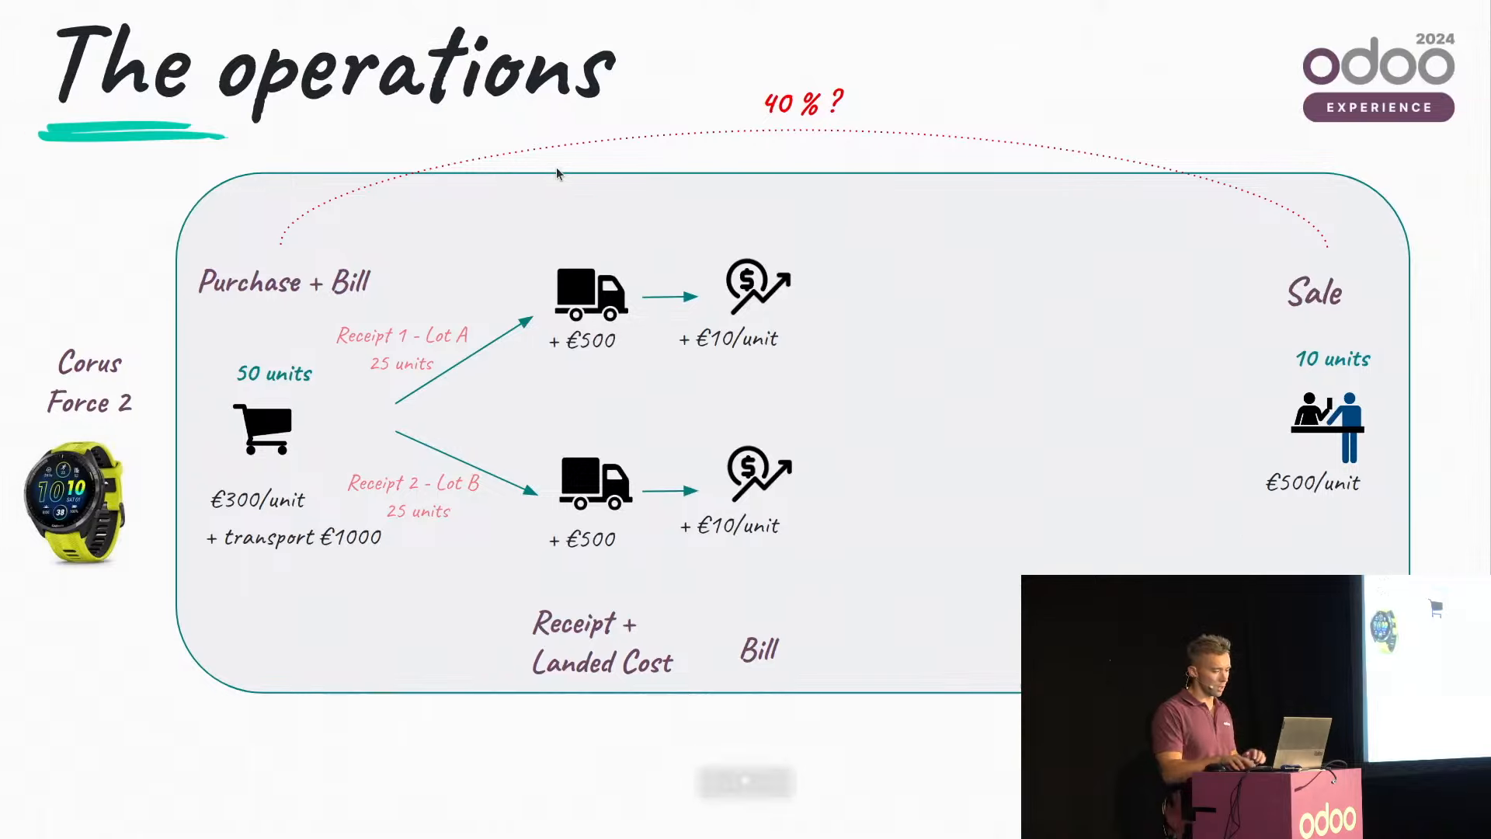
key("Right")
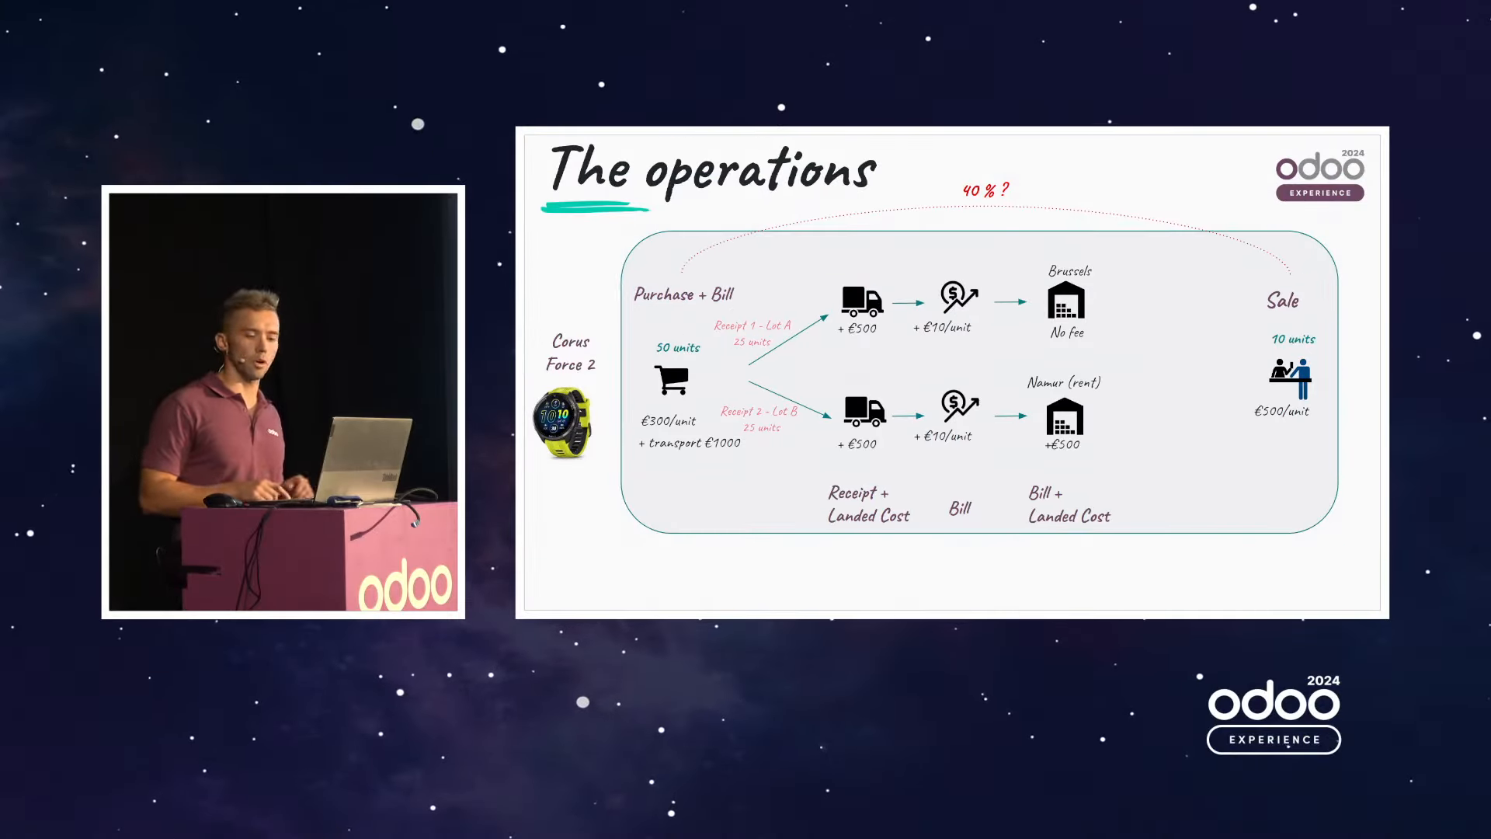
key("alt+Tab")
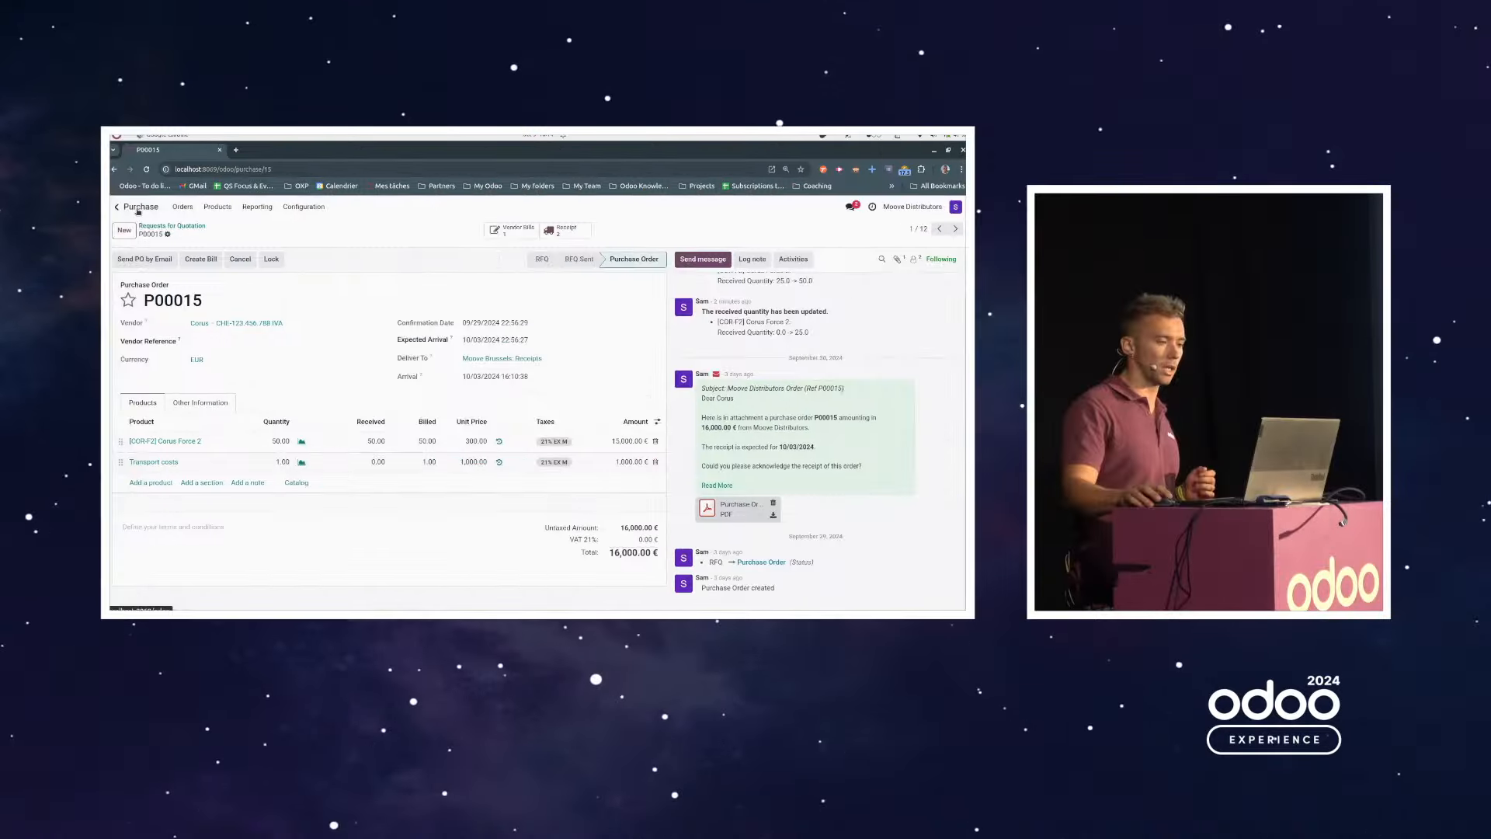
- Start a new vendor bill in Invoicing with Global Facility Namur as the vendor
left_click(137, 208)
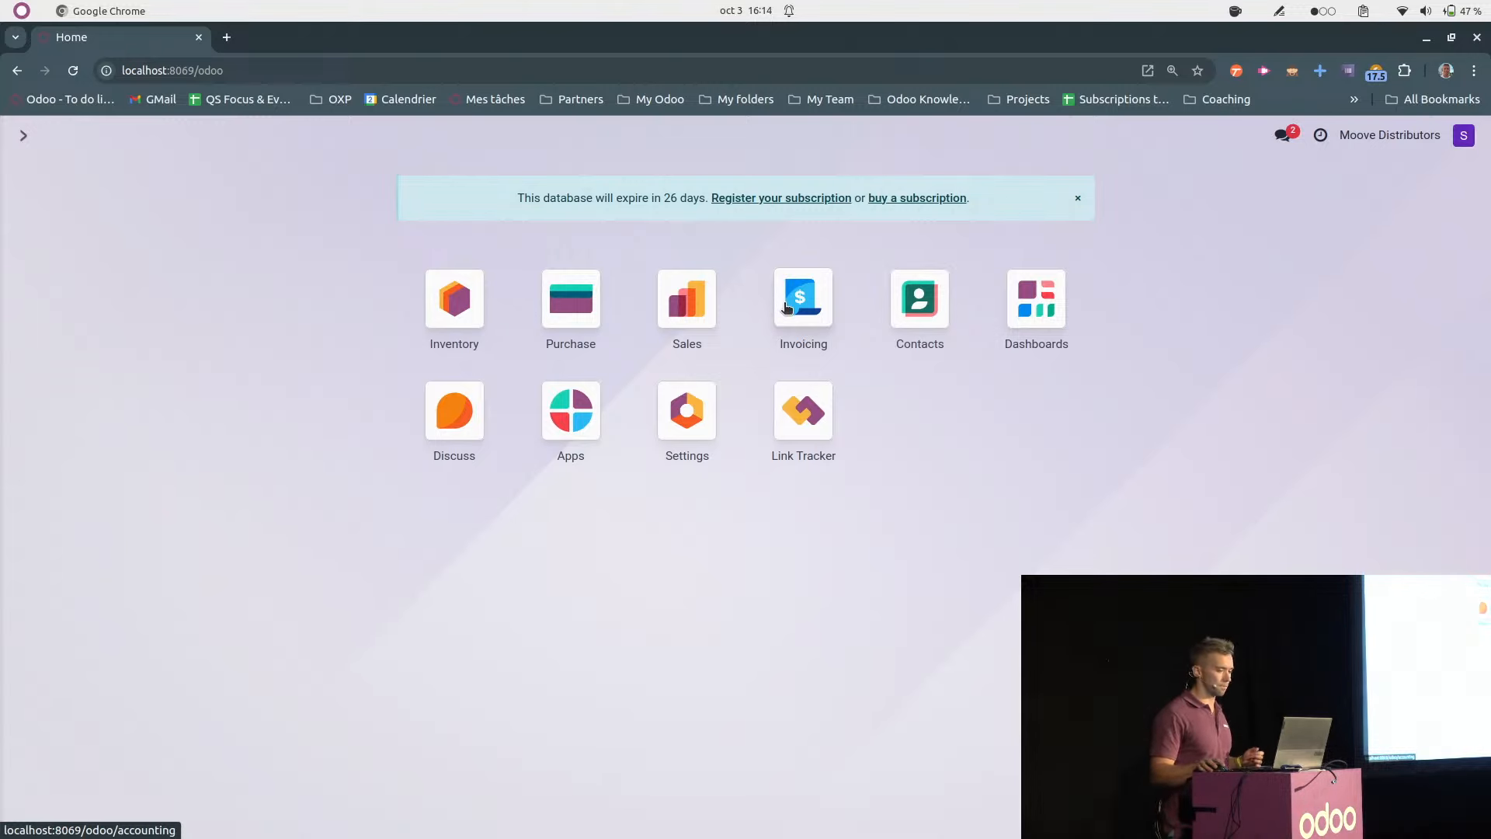
left_click(786, 307)
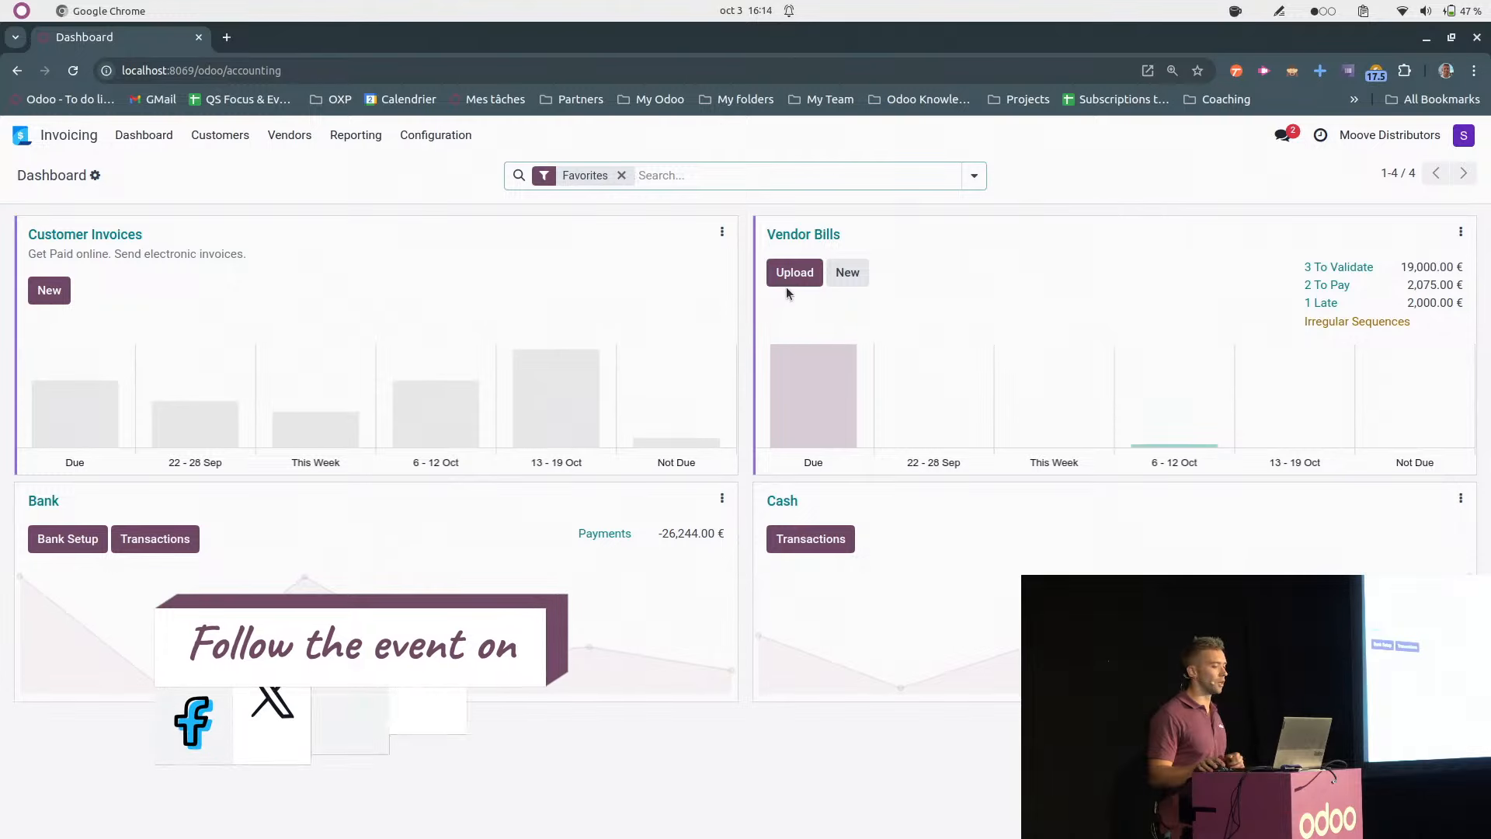
left_click(815, 239)
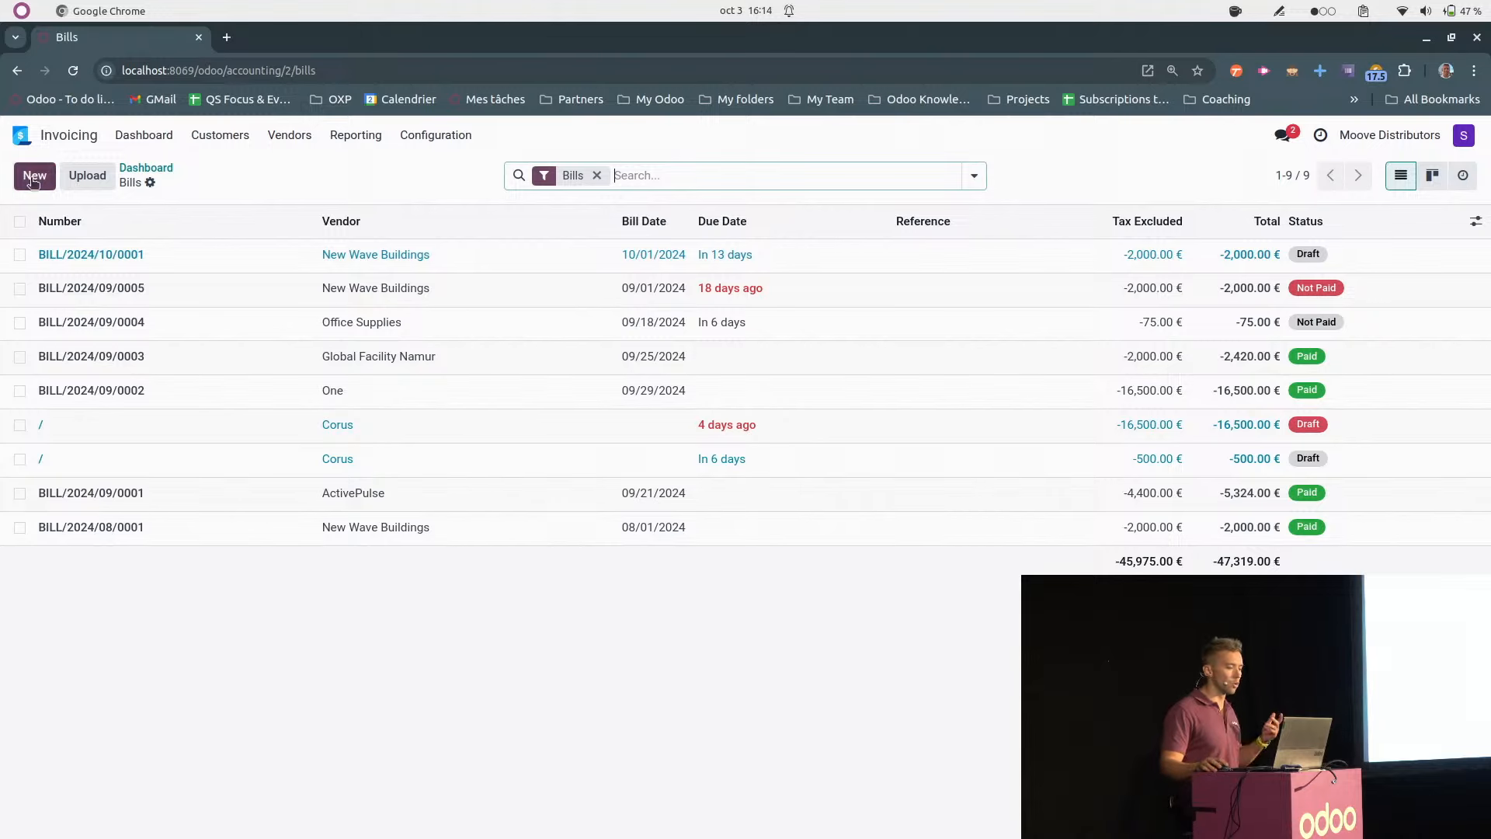
left_click(33, 177)
left_click(230, 340)
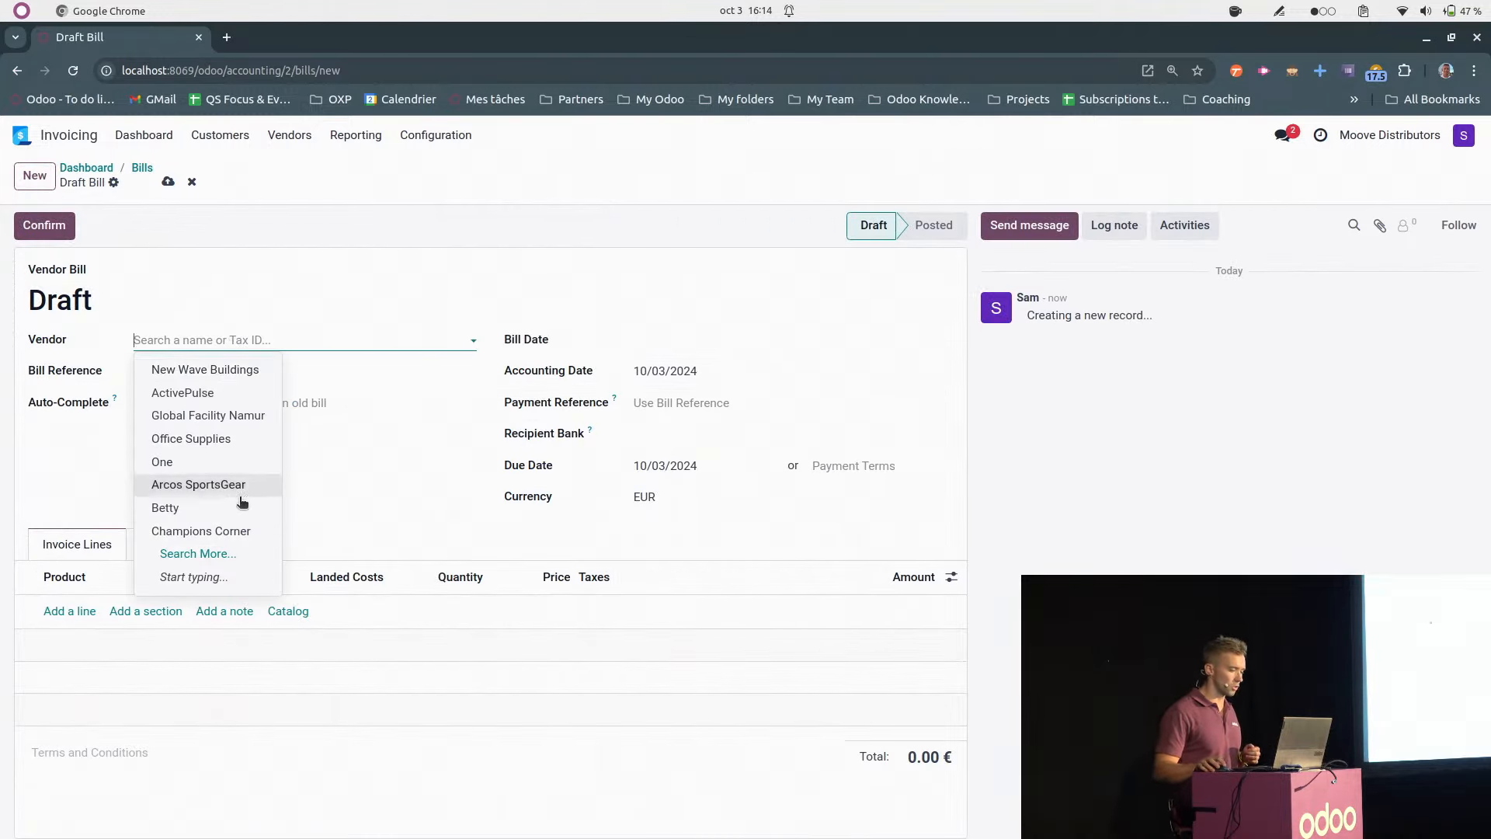
left_click(210, 416)
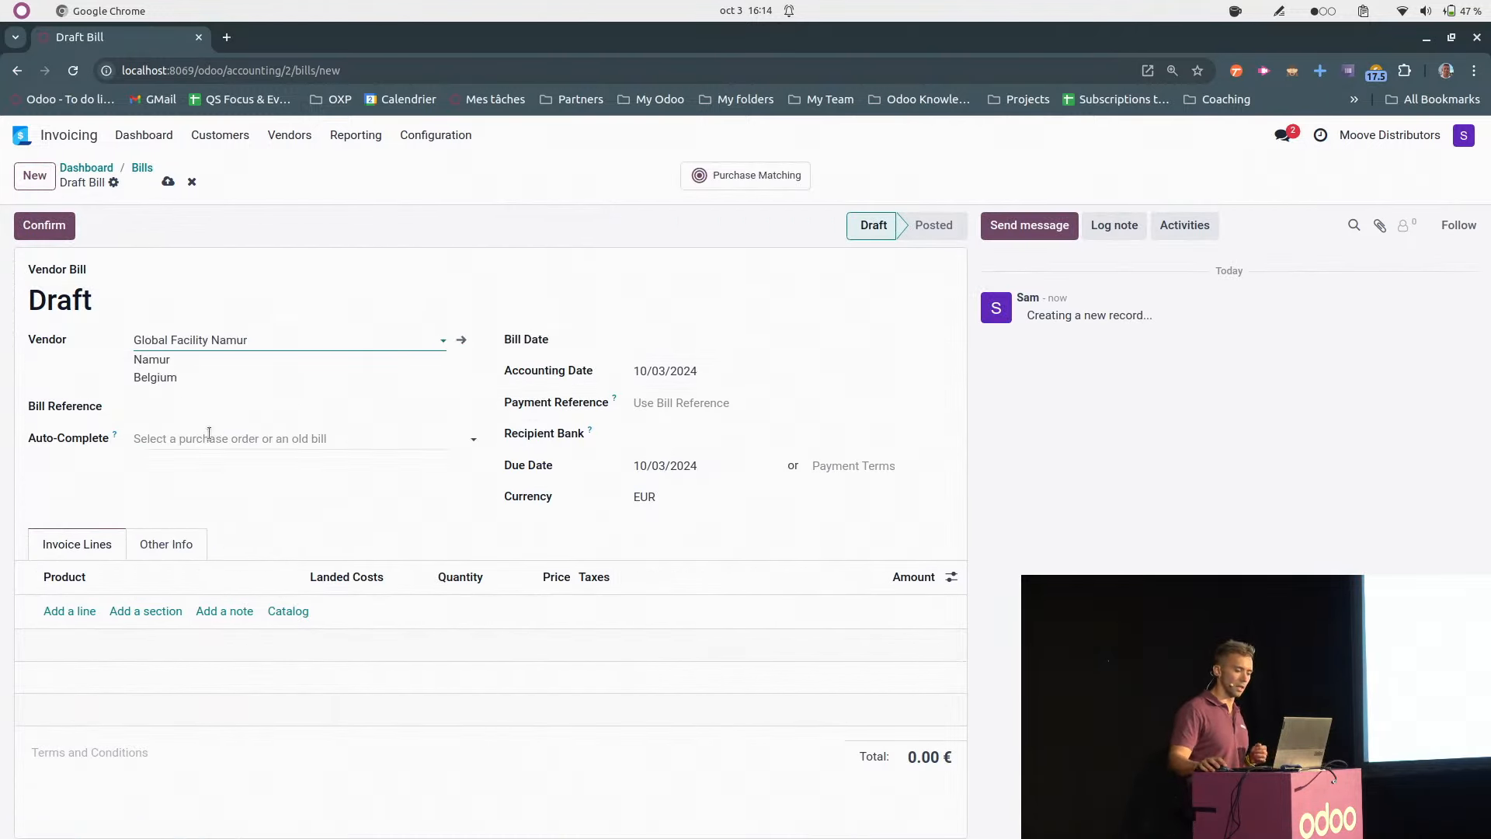
- Add a bill line with a newly created product named "Warehouse handling charges" of type Service
left_click(87, 612)
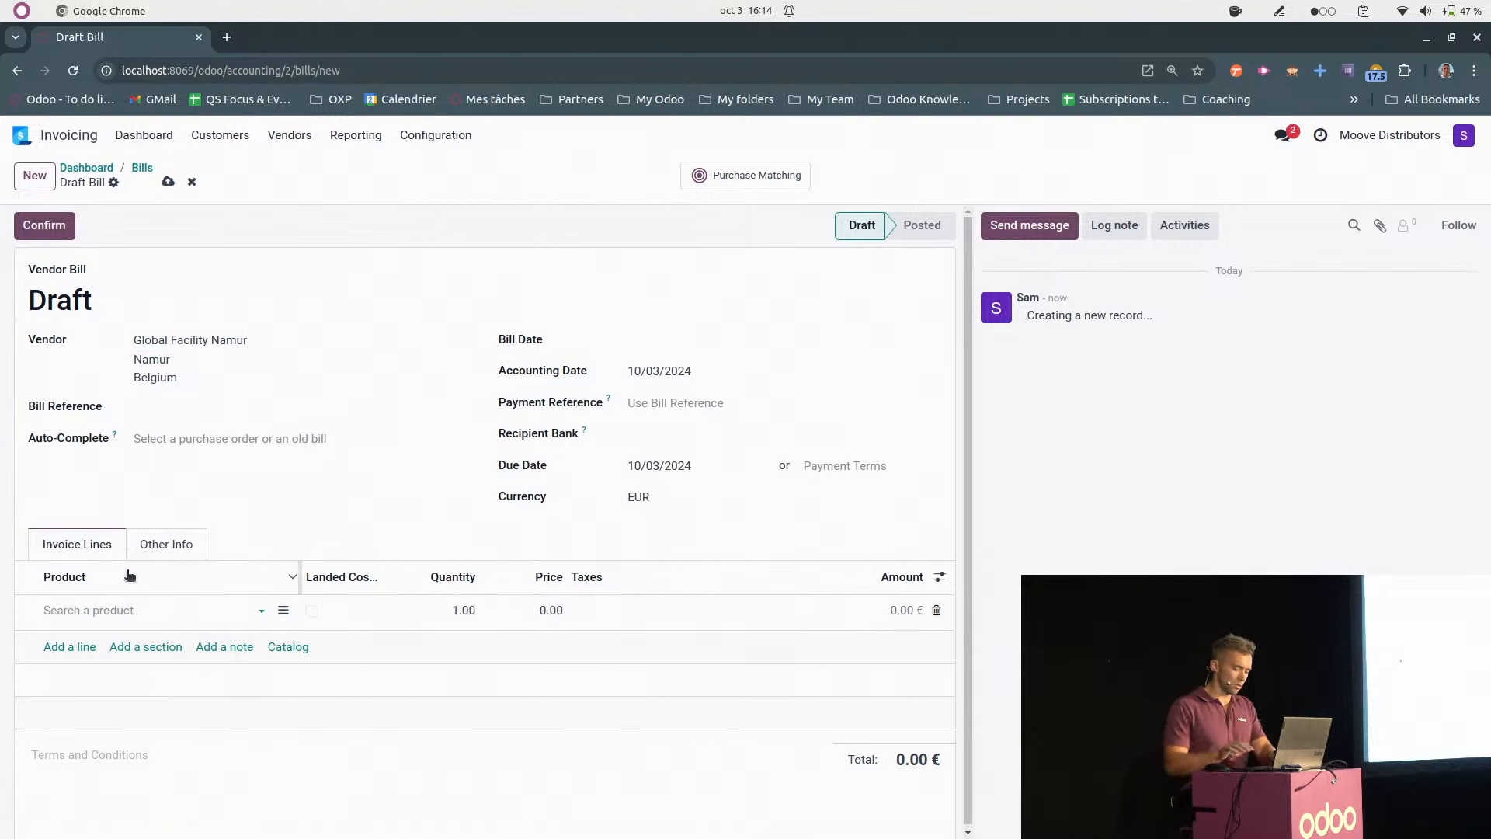
type("Warehouse handling charges")
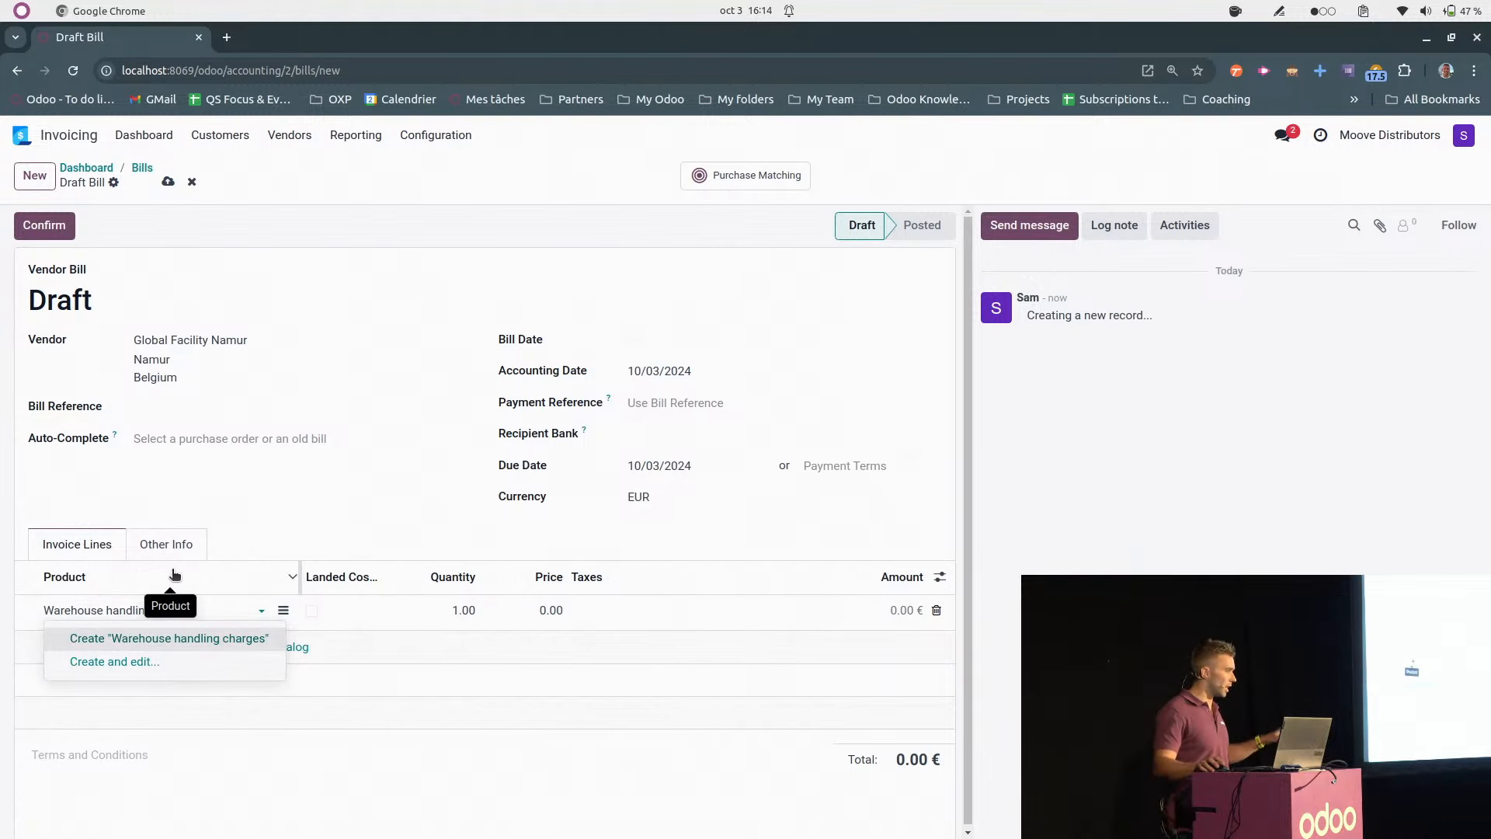
left_click(148, 662)
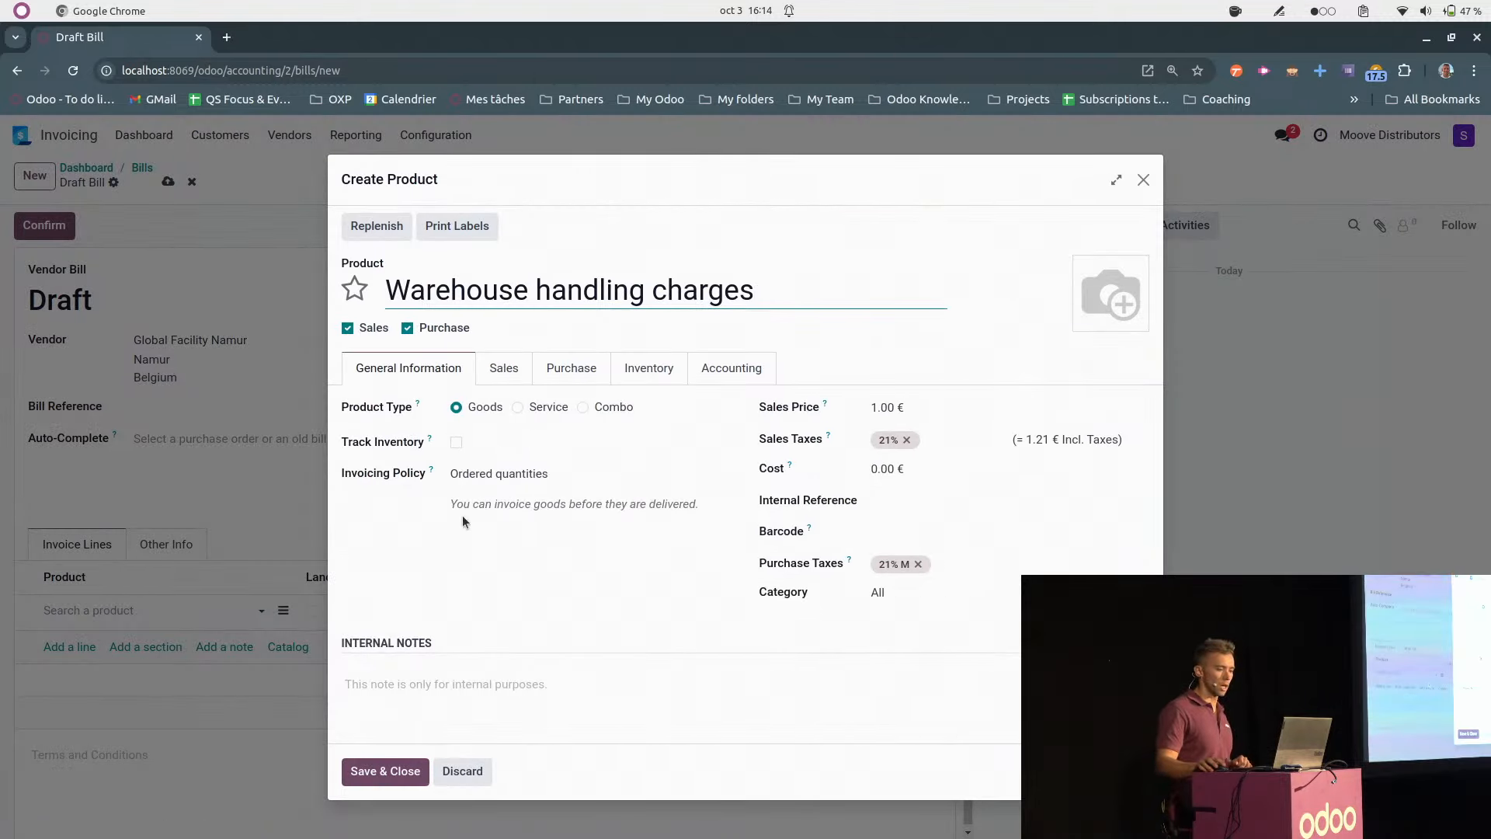
left_click(543, 409)
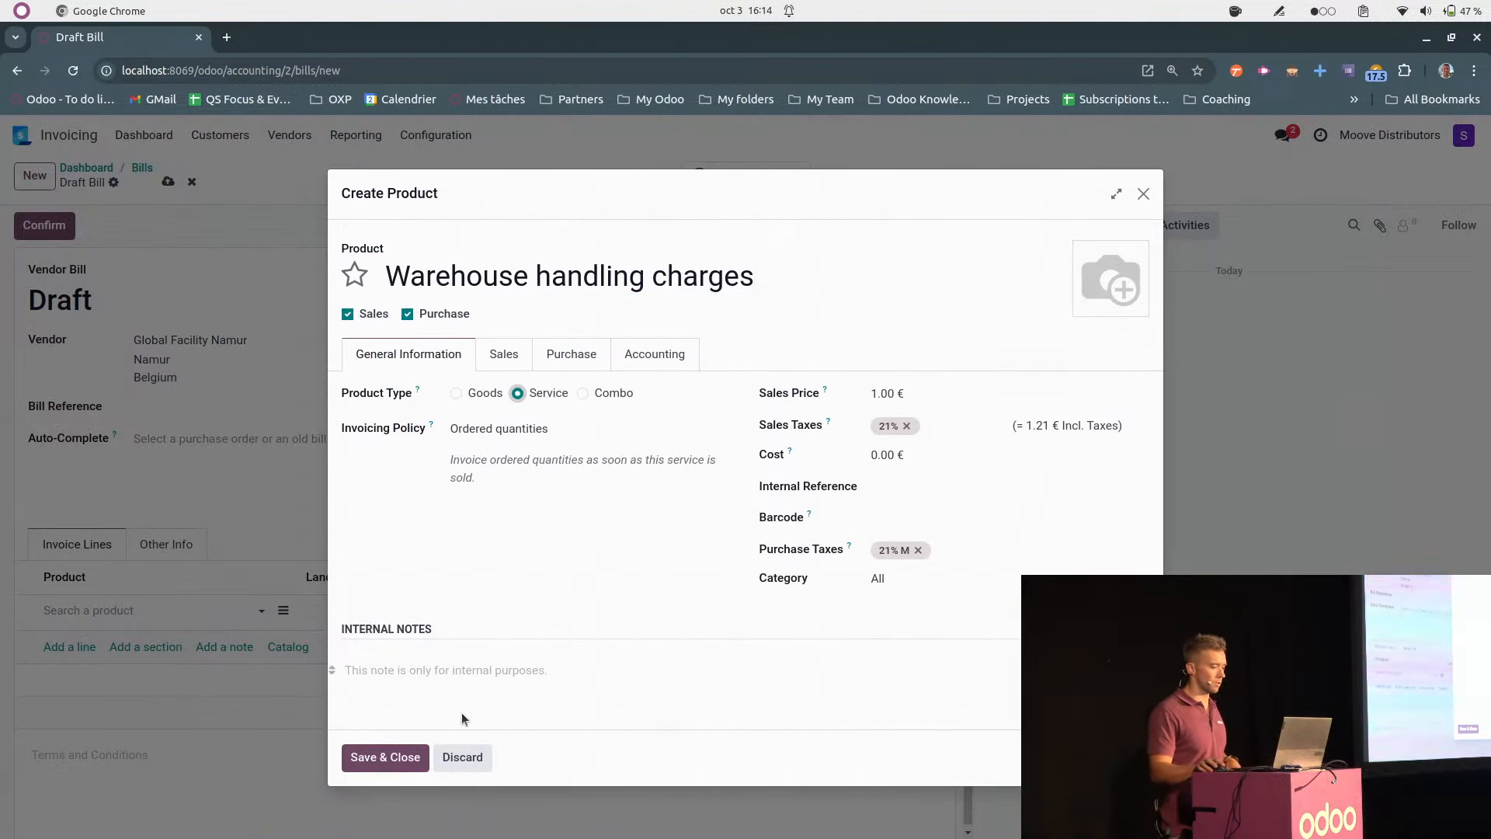
left_click(386, 758)
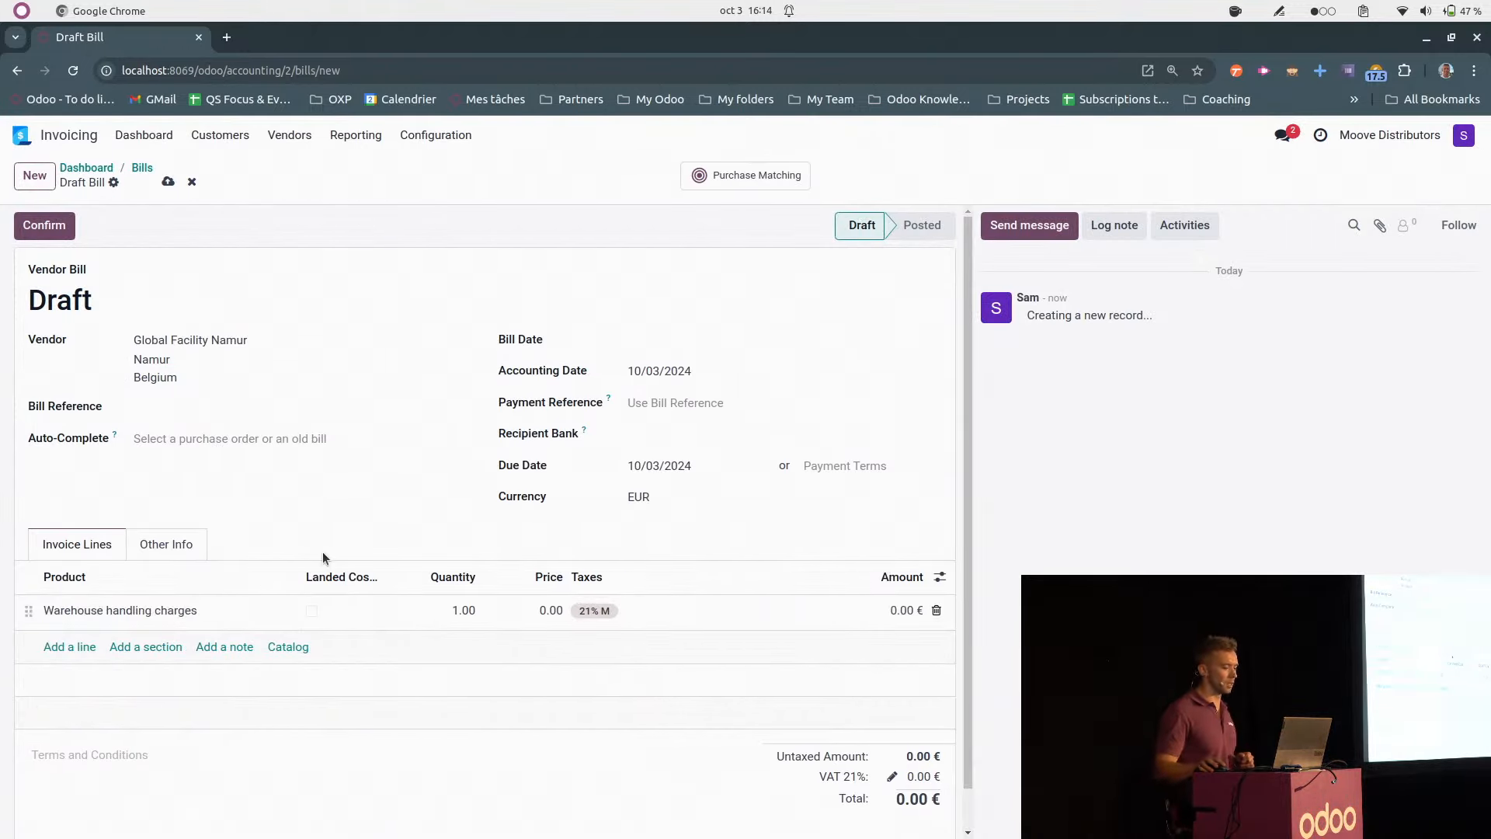
- Mark the warehouse handling charges line as a landed cost and set its price to 500
left_click(311, 612)
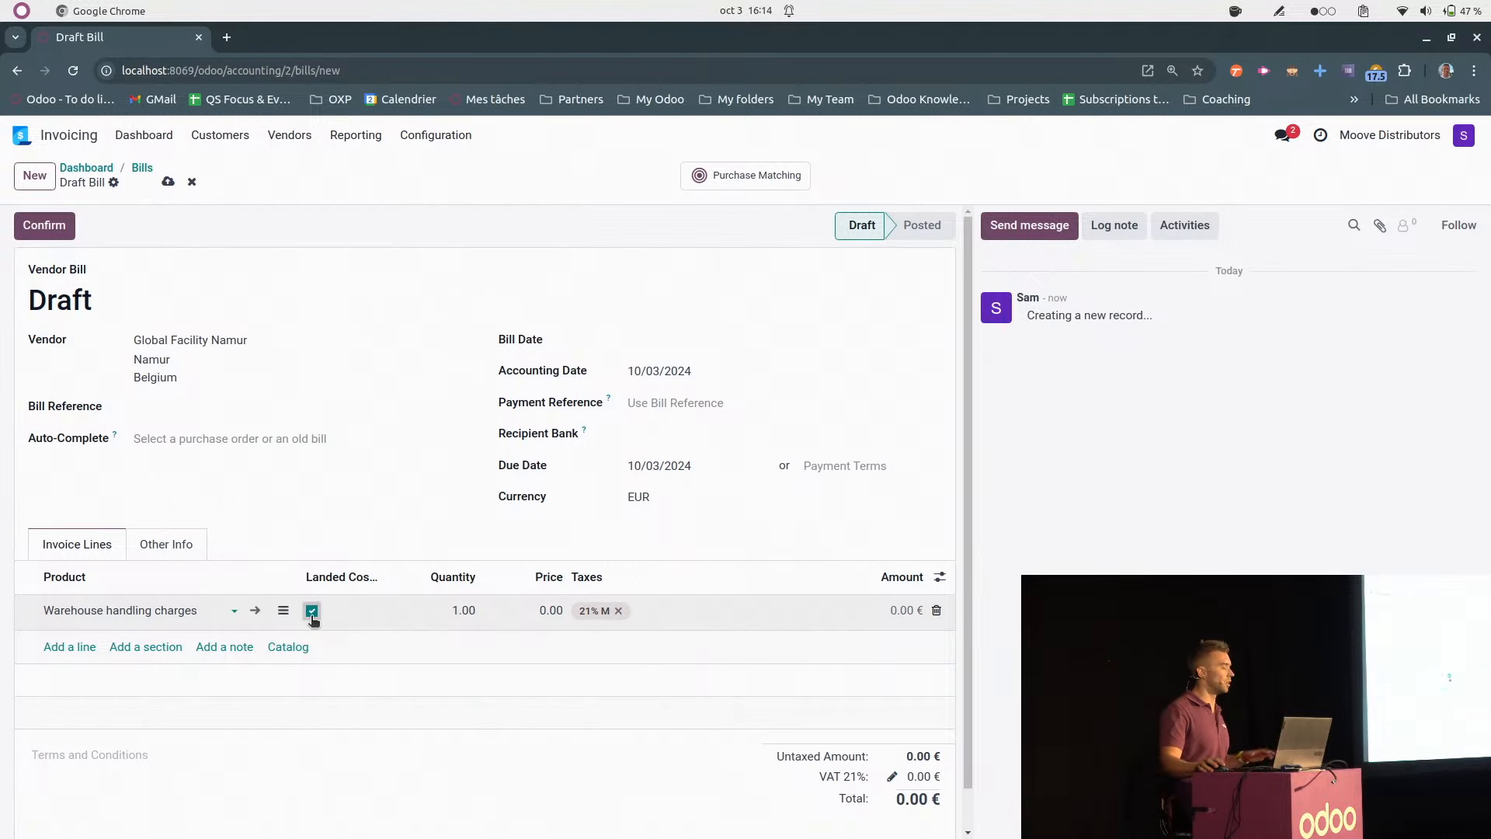
left_click(553, 612)
type("5")
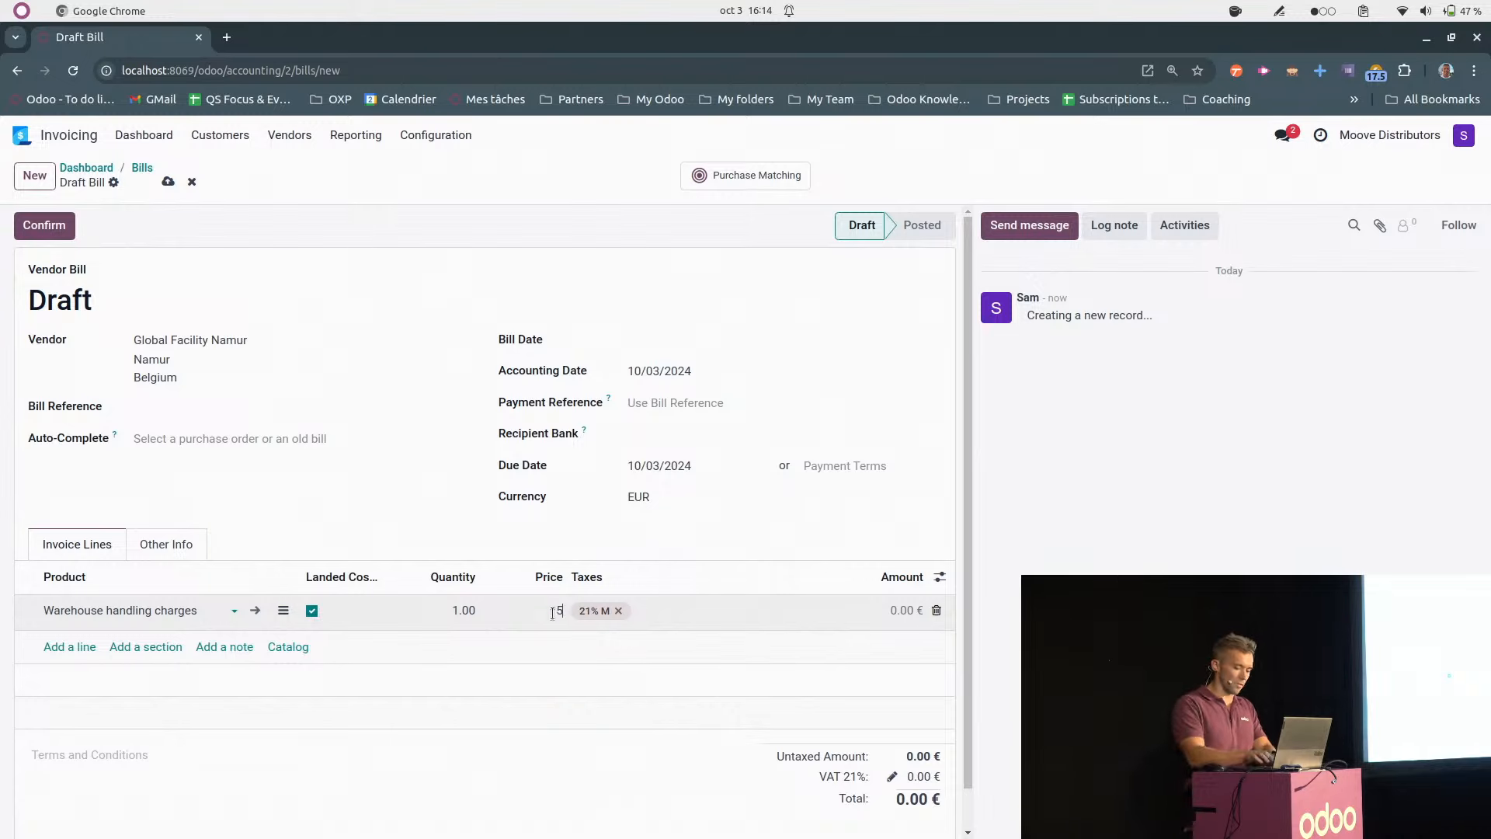
left_click(1046, 563)
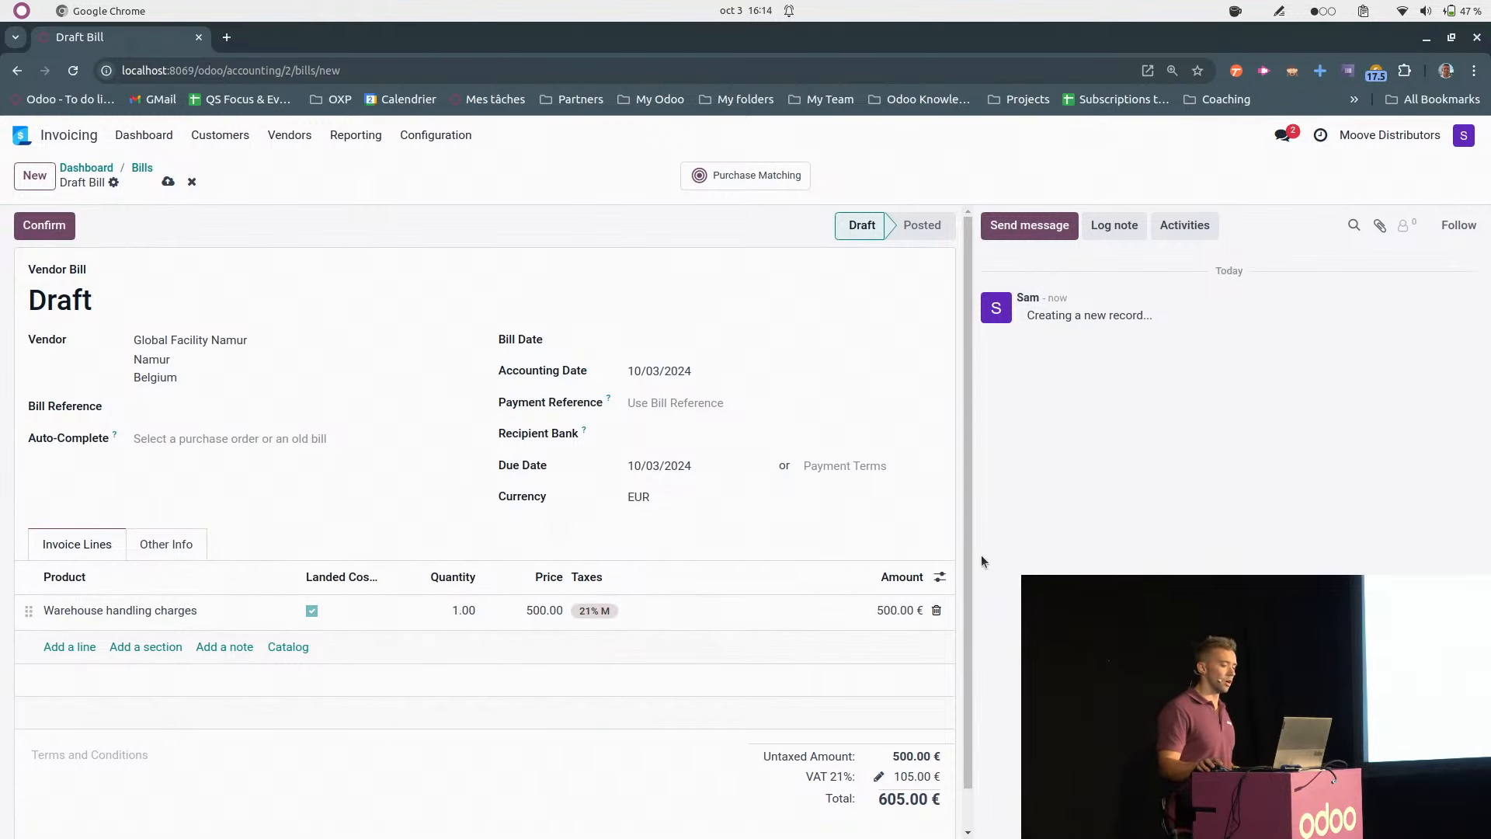
- Set the bill date to 10/03/2024, save the bill, and create landed costs from it
left_click(673, 342)
left_click(845, 469)
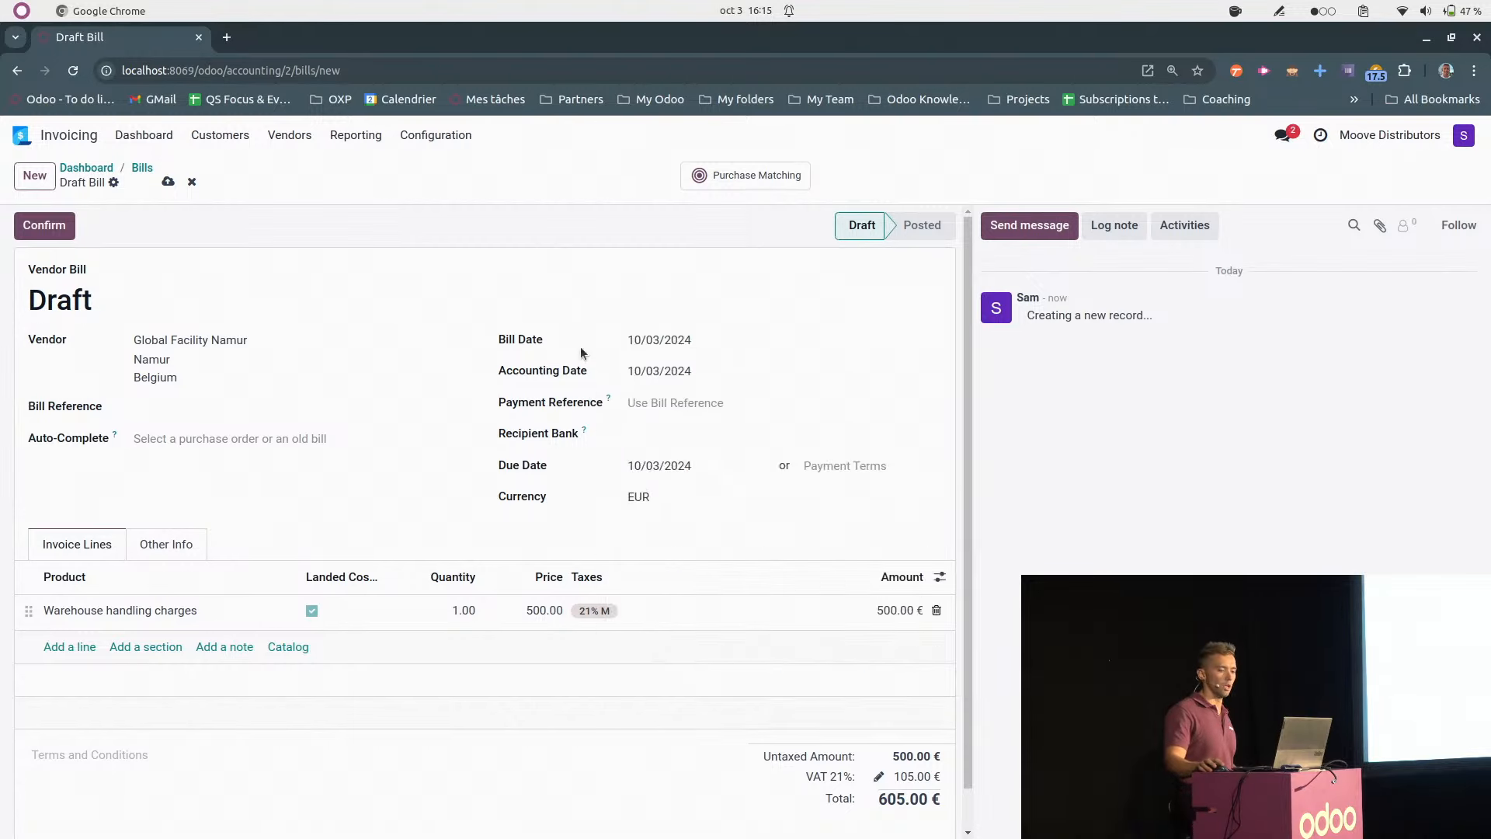
left_click(166, 183)
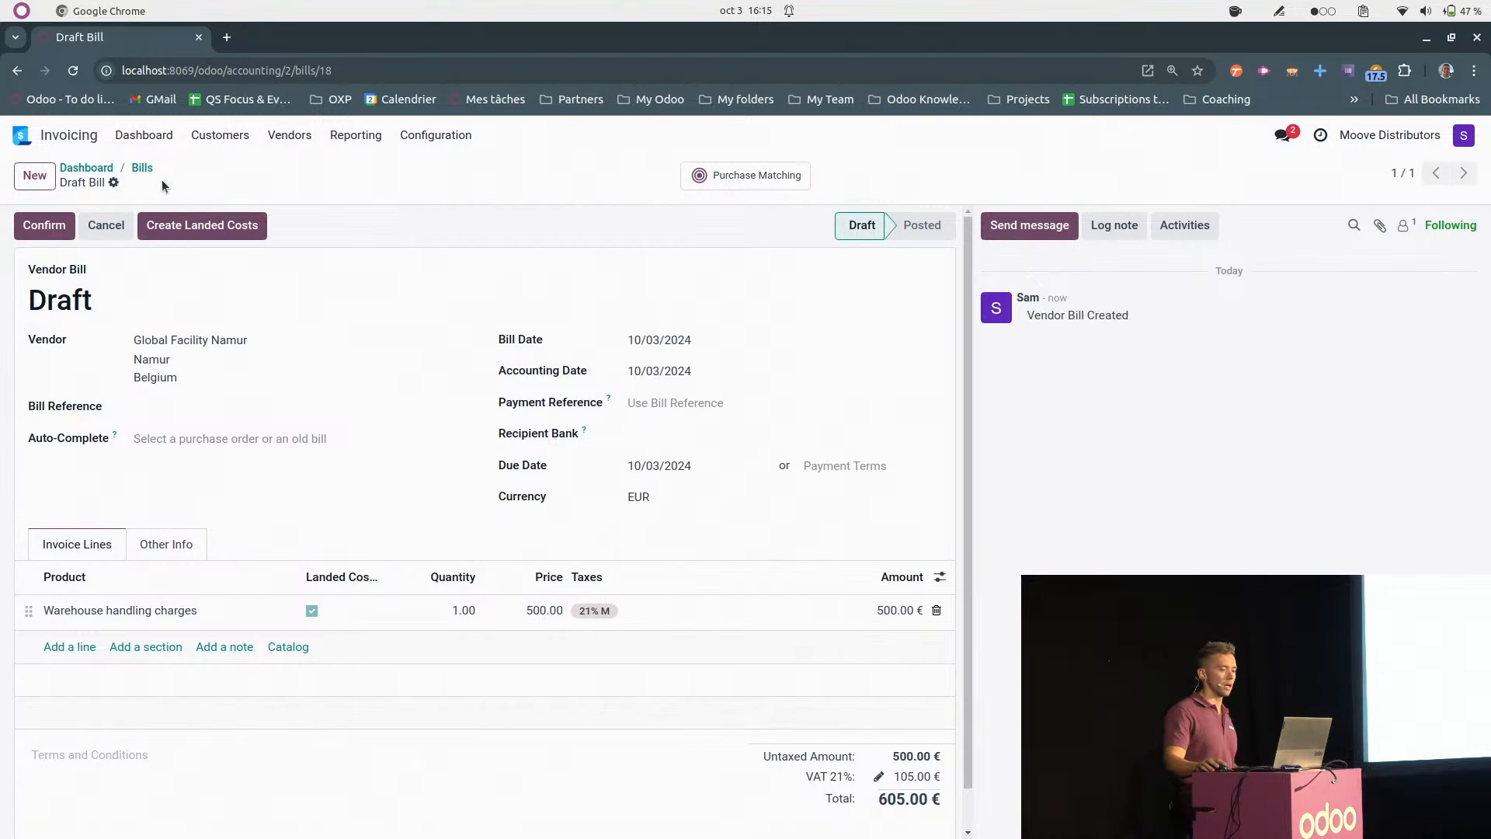
left_click(207, 232)
- Filter the transfers by 15 and add only the Namur receipt, GO-N/IN/00001, to the warehouse handling landed cost
left_click(162, 378)
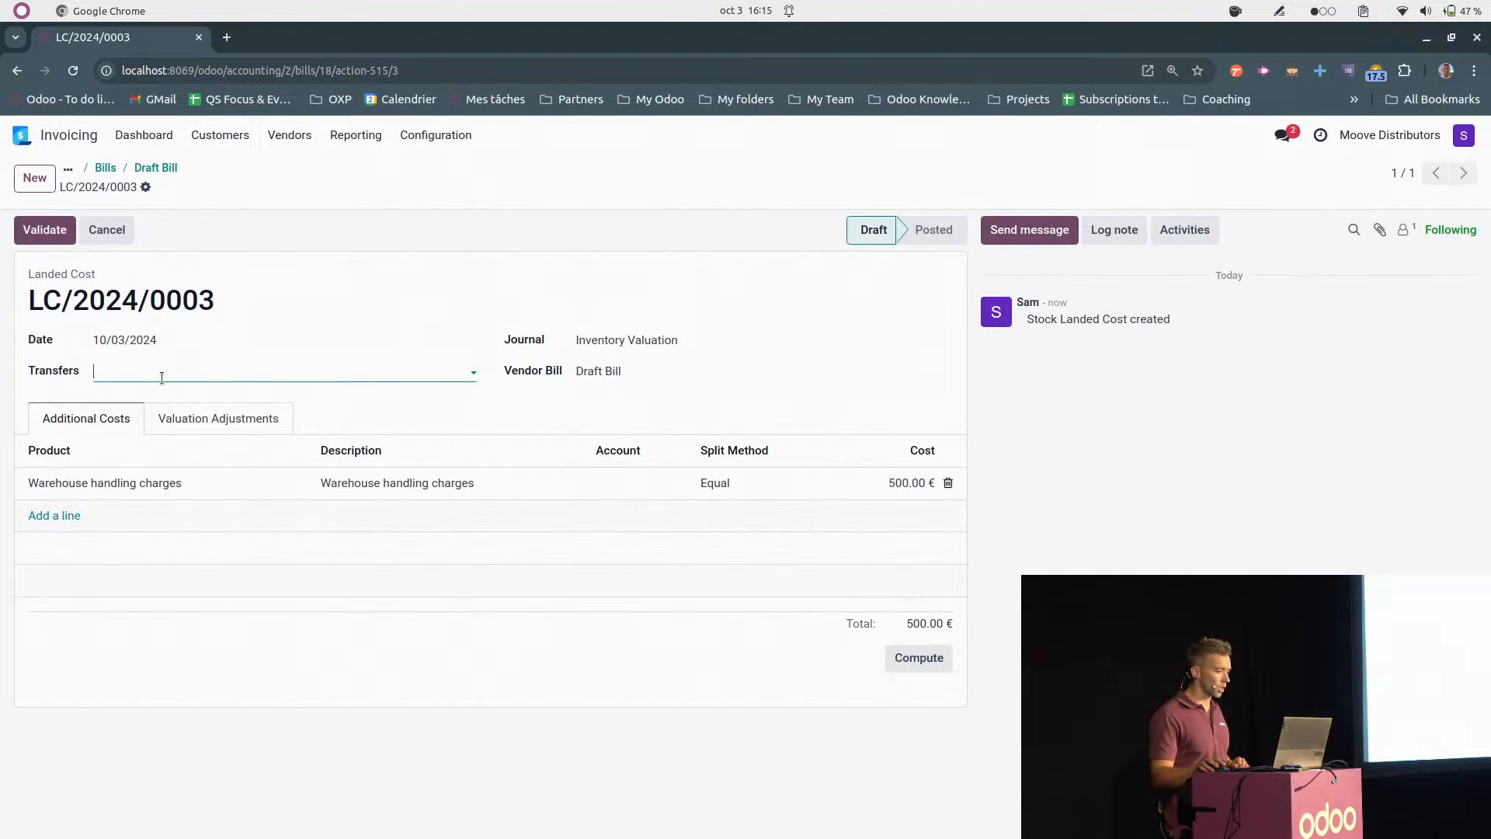
left_click(183, 582)
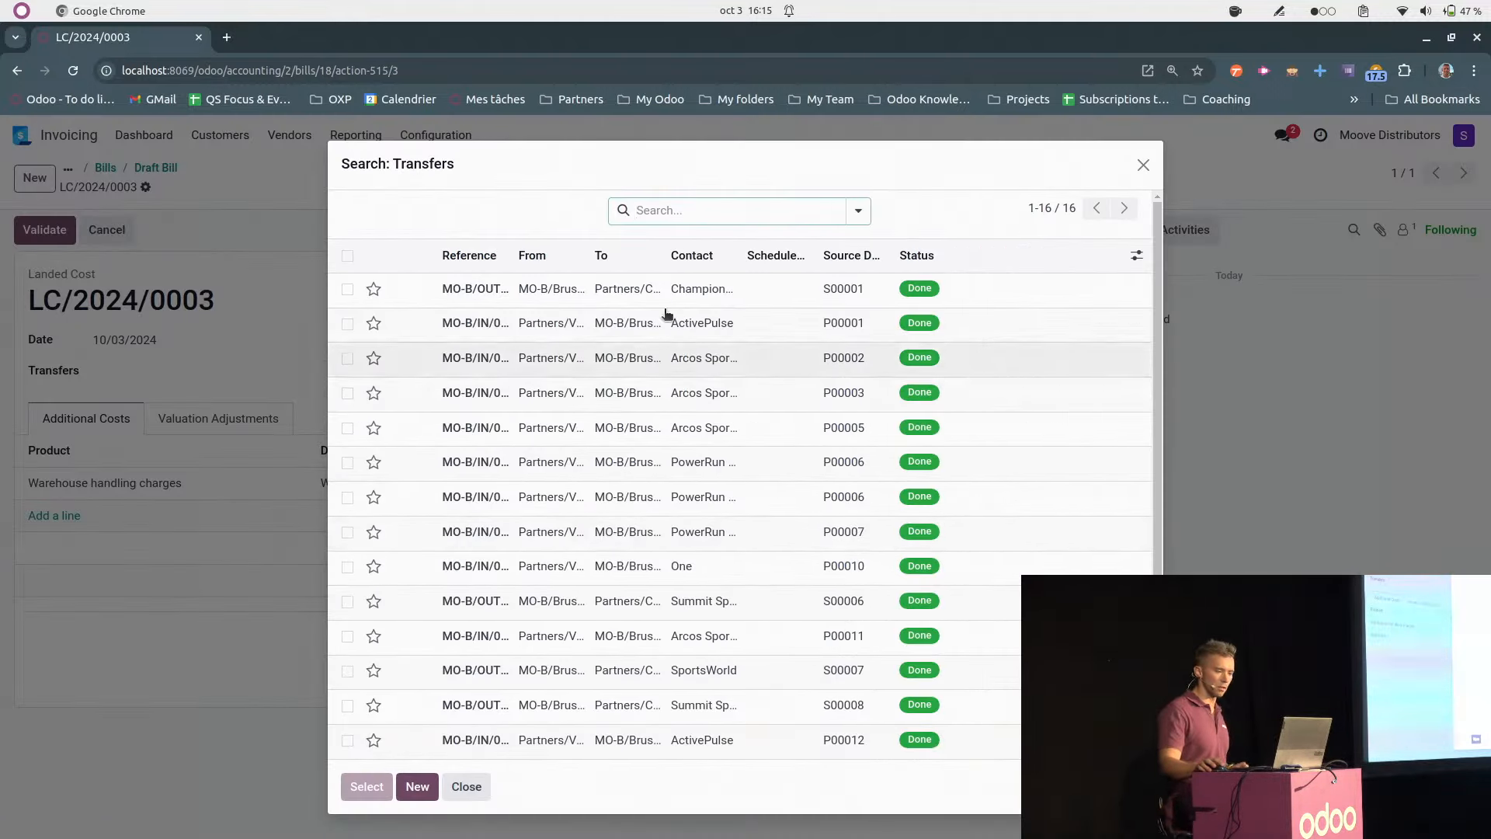
left_click(730, 211)
type("15")
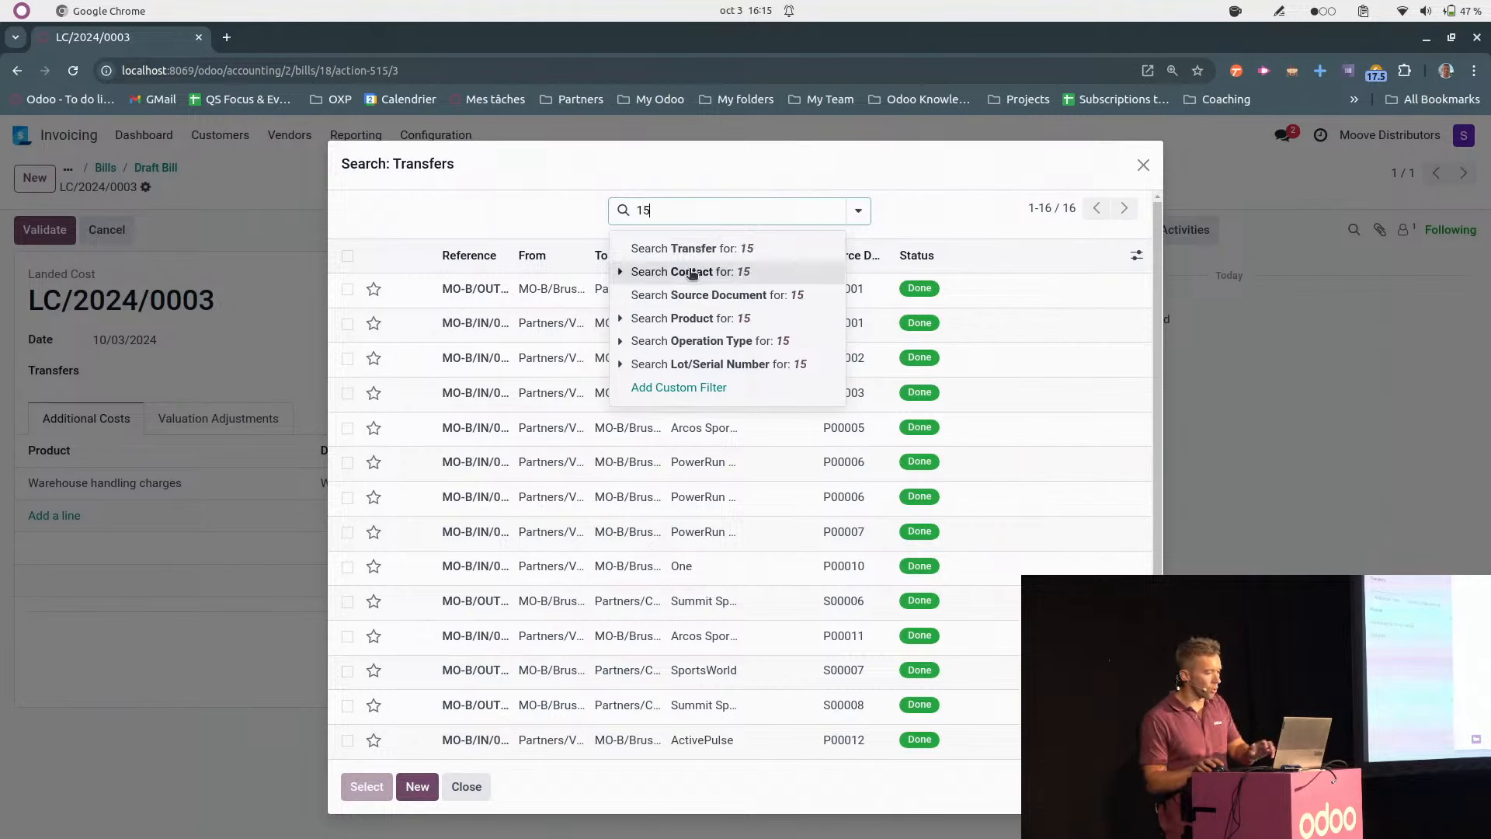
left_click(691, 272)
left_click(696, 333)
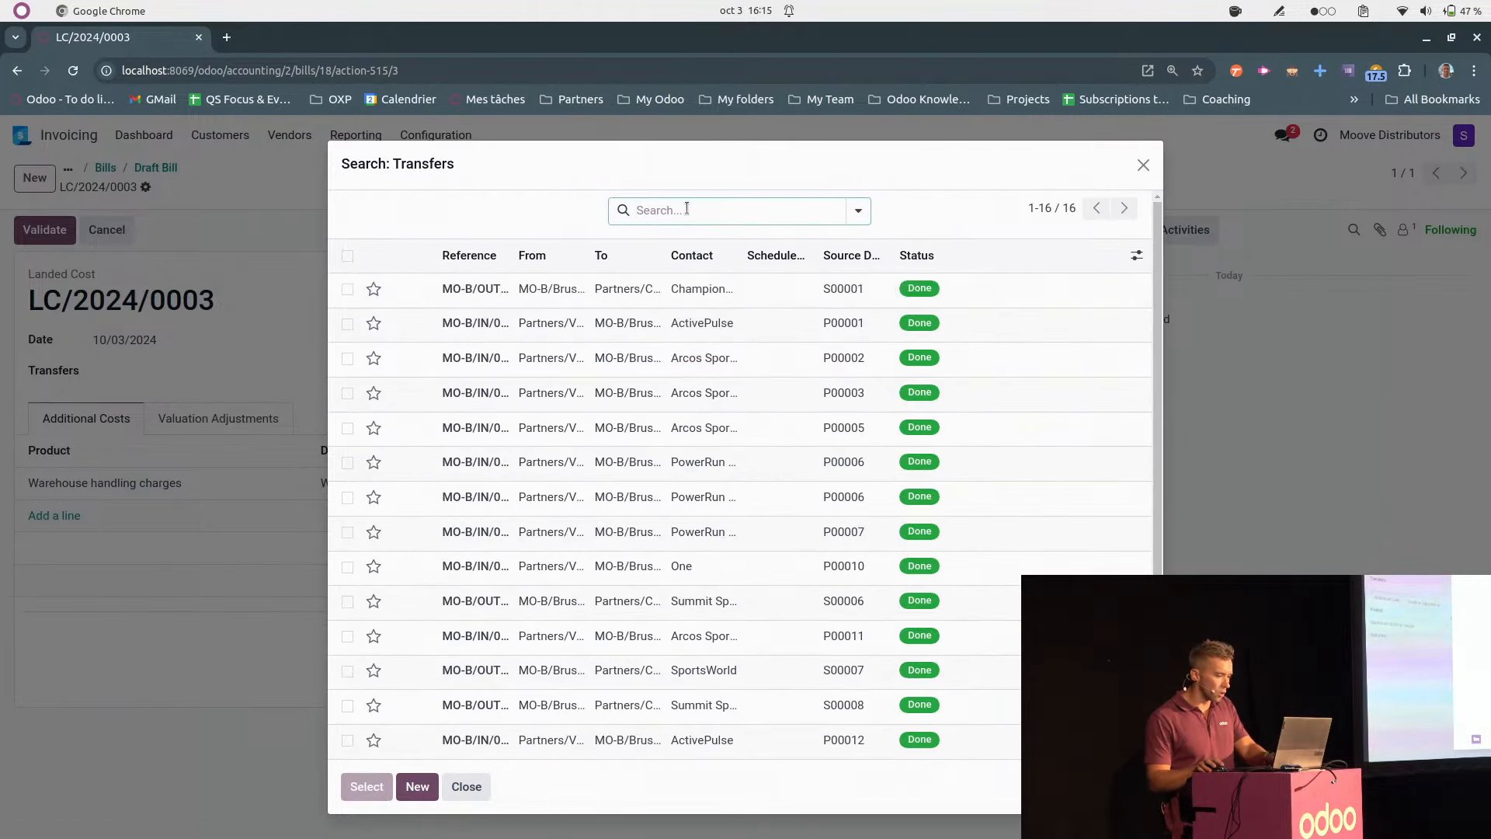
type("15")
left_click(586, 245)
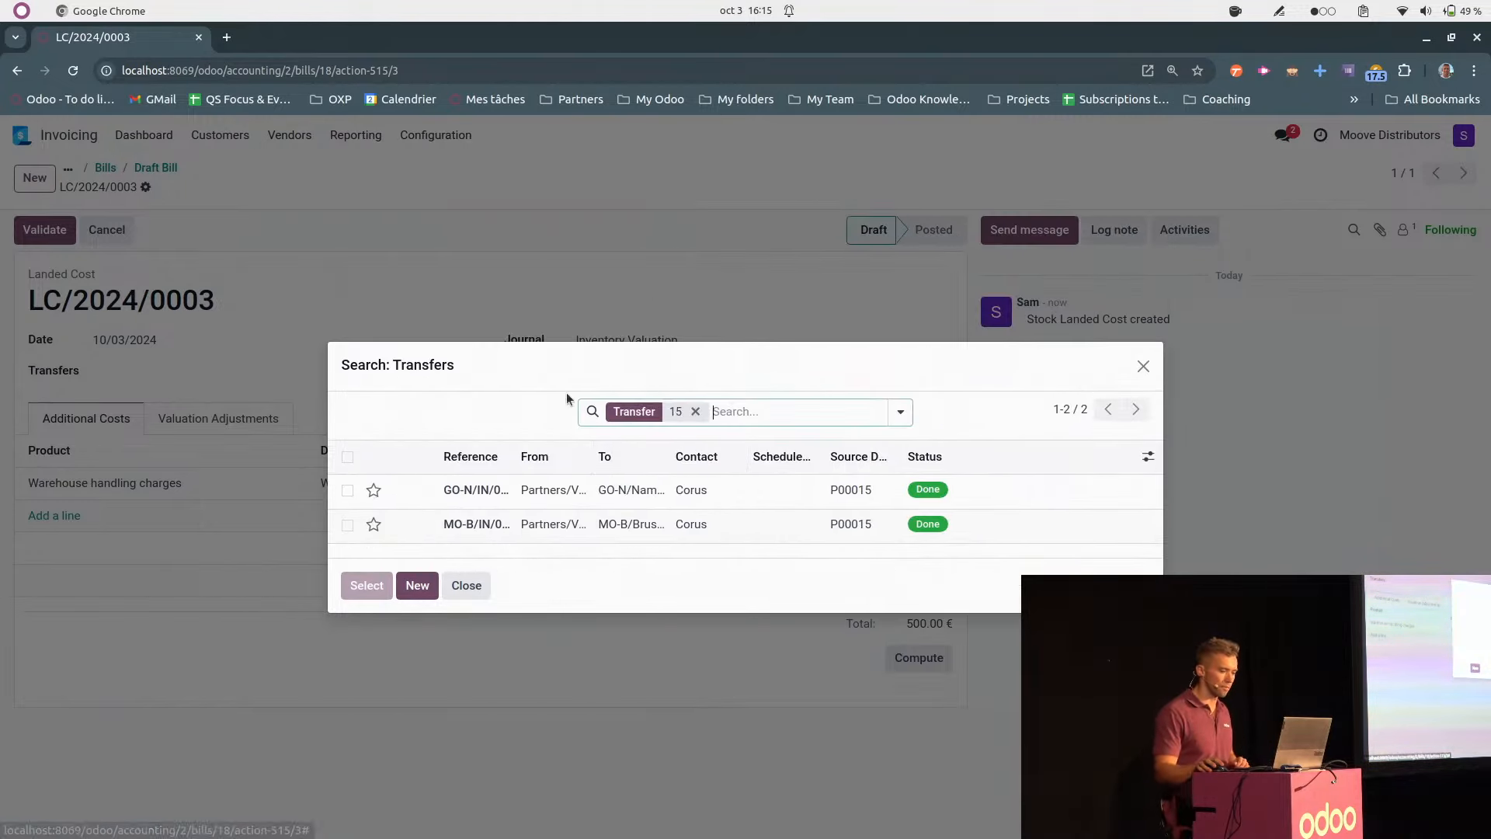
left_click(347, 490)
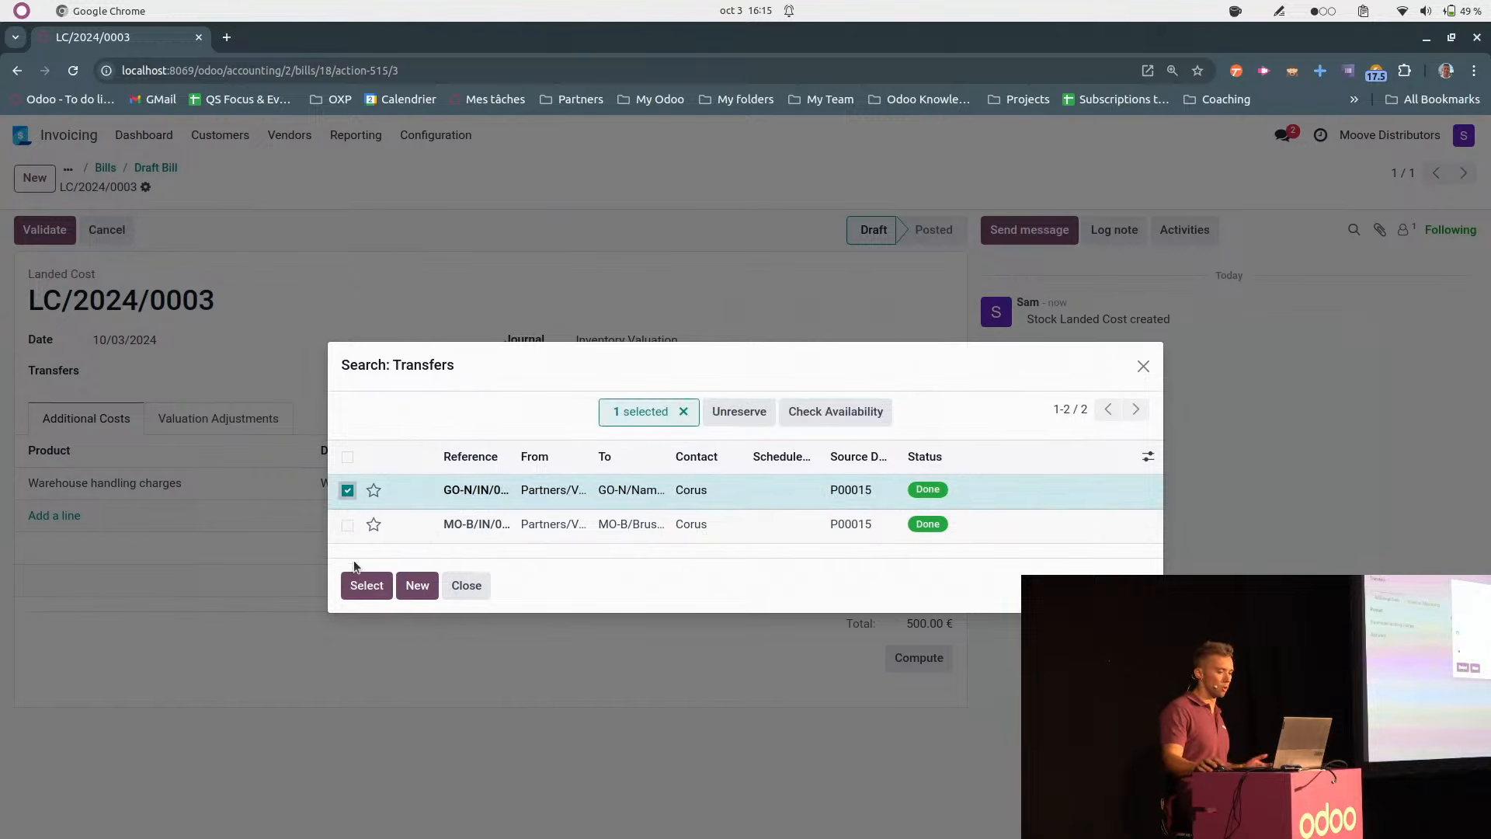
left_click(364, 583)
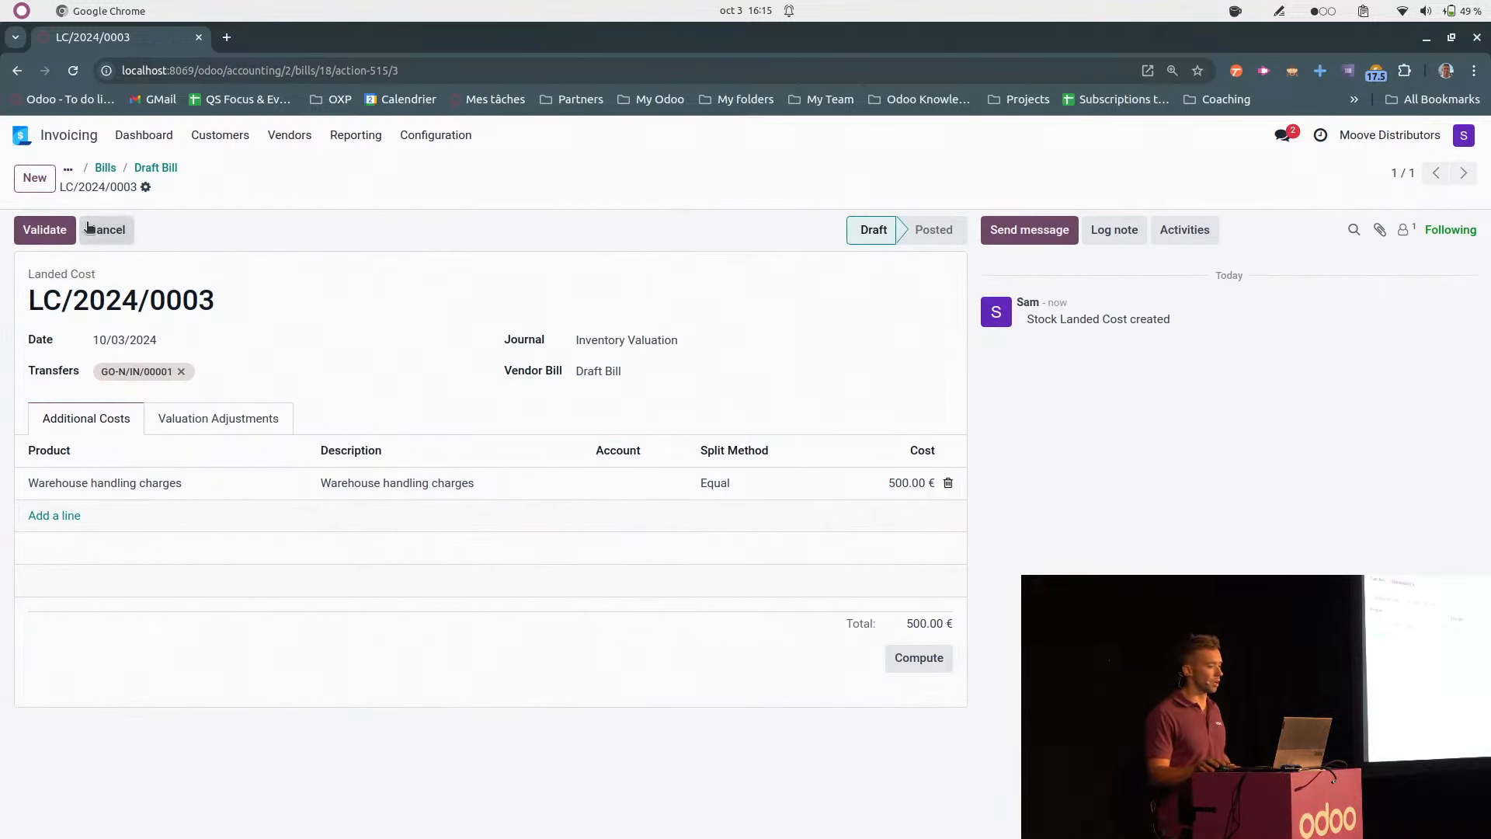
- Validate the warehouse handling landed cost for the Namur receipt
left_click(36, 232)
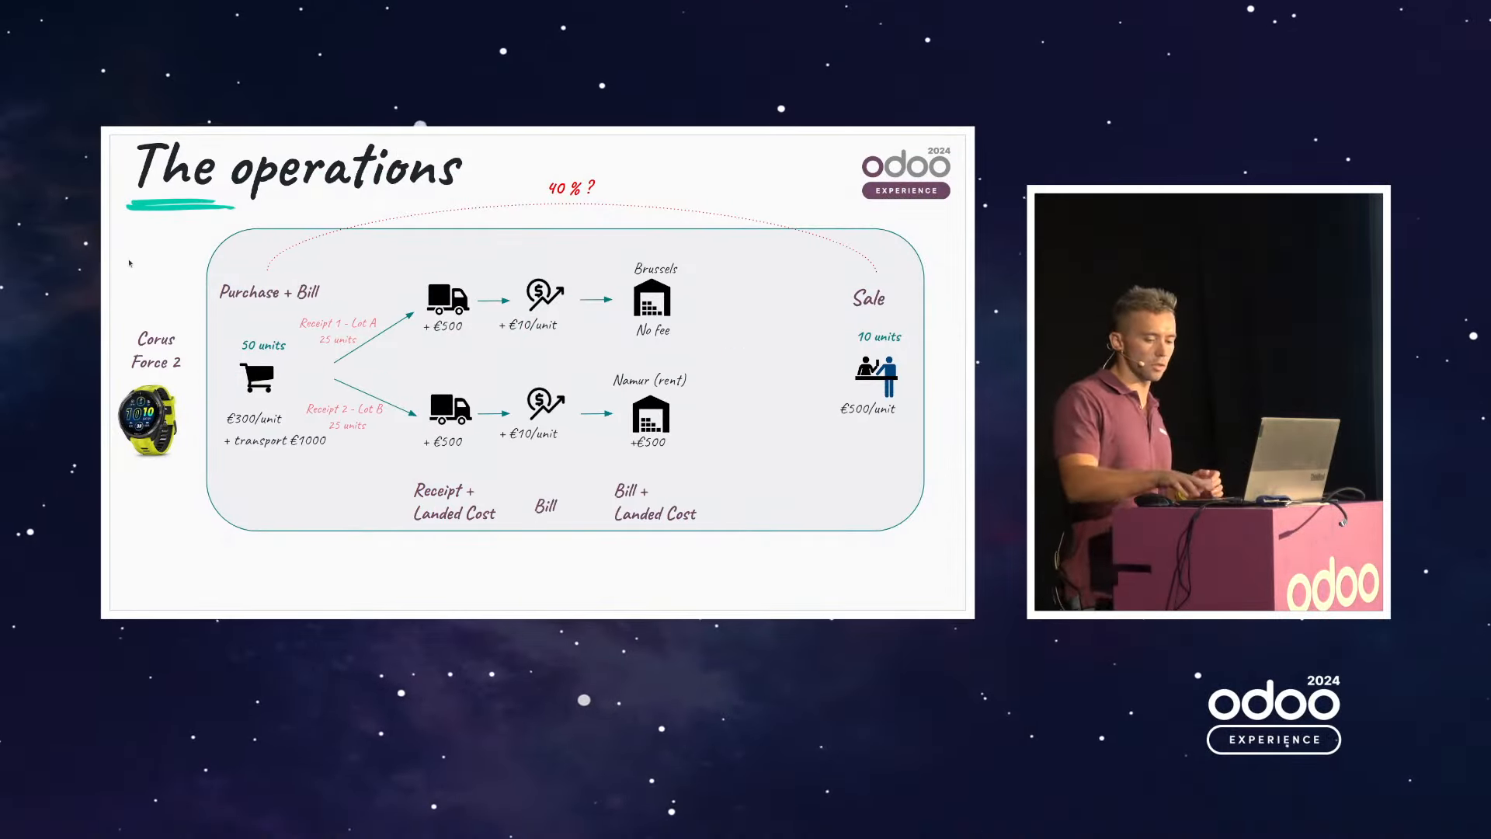
key("Right")
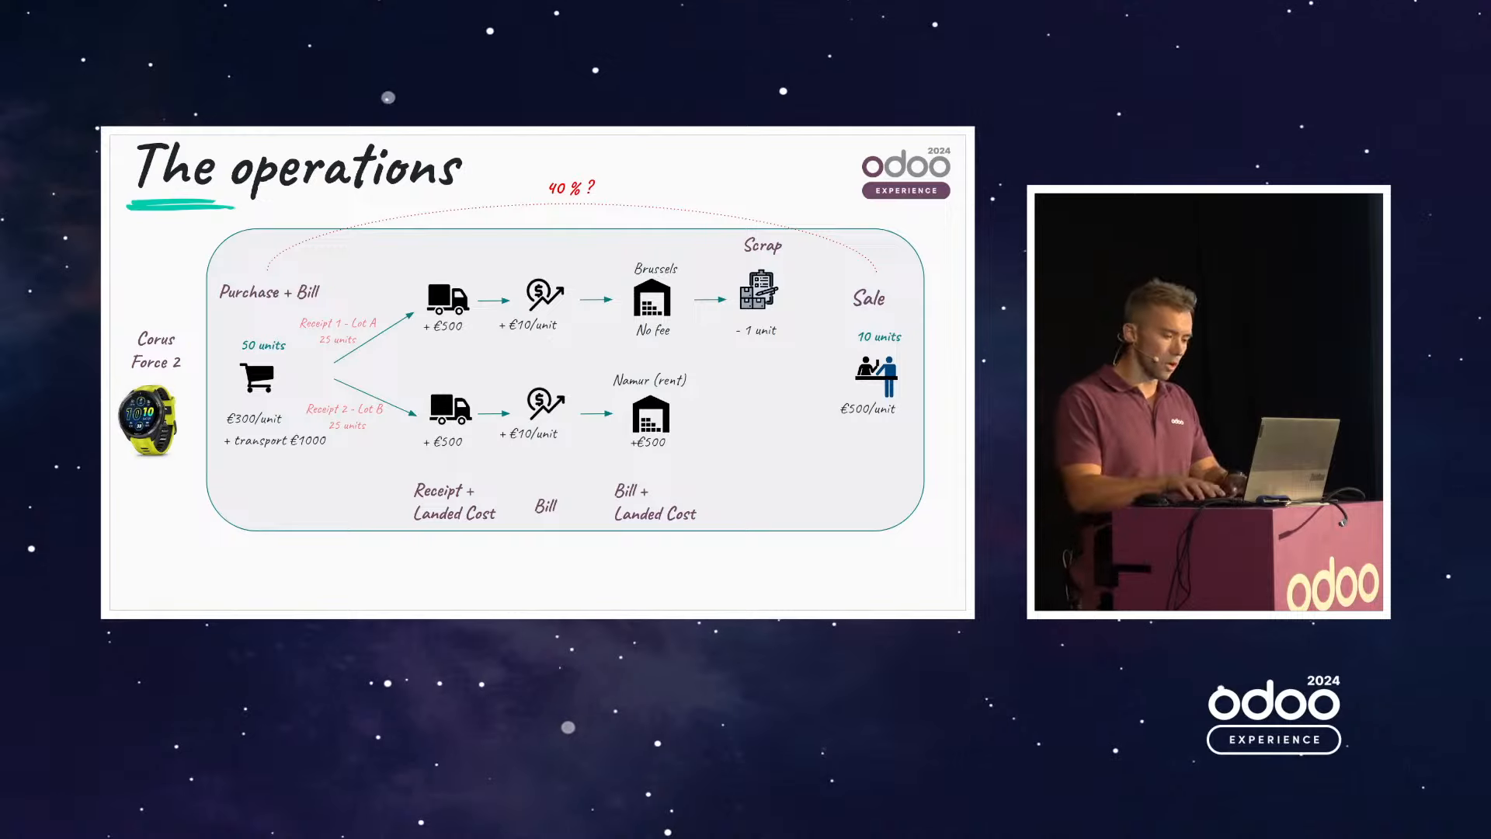
key("ctrl+alt+Left")
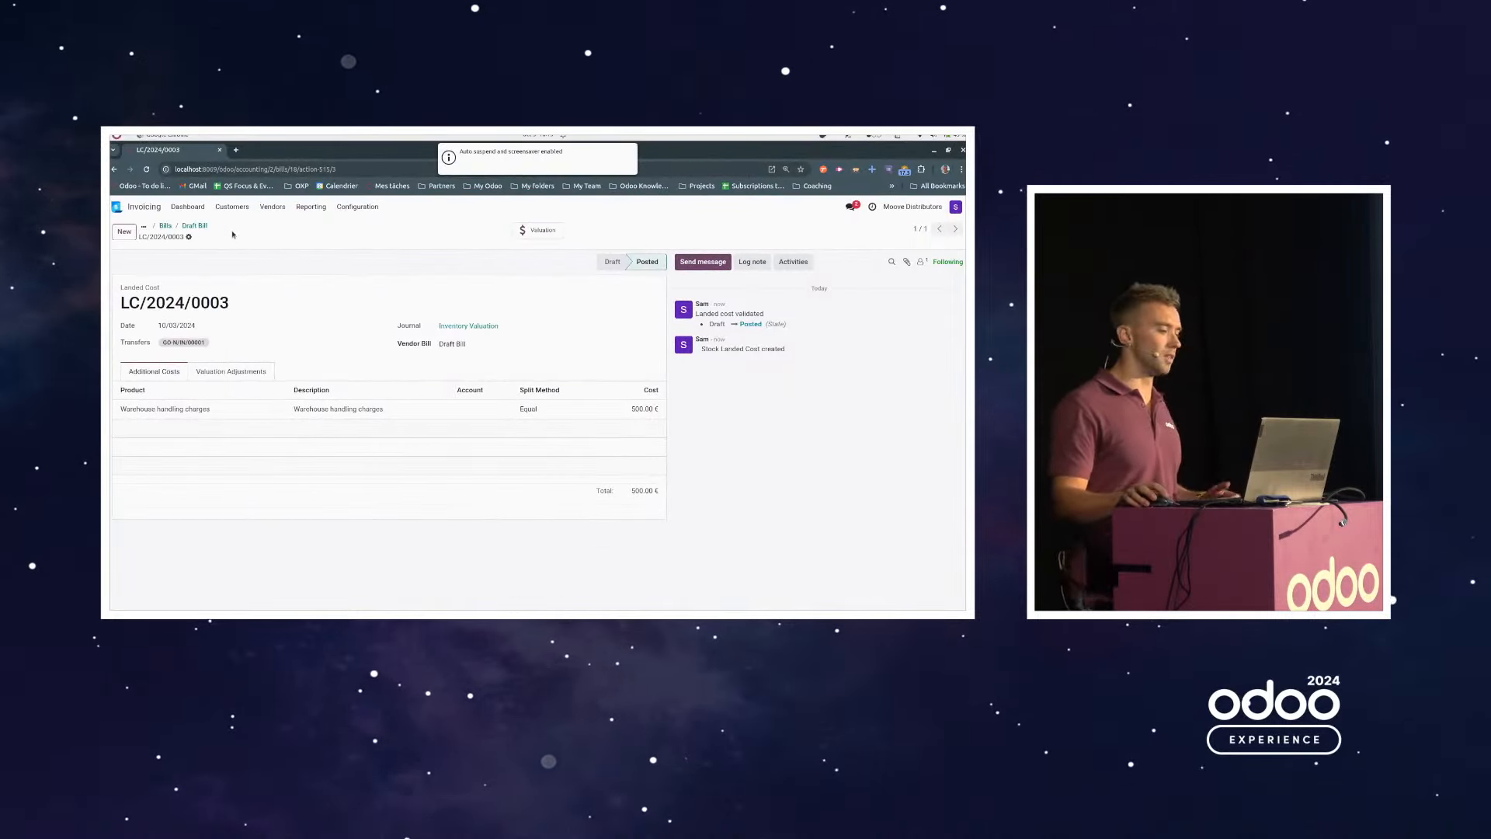
- In the physical inventory, set the counted quantity of Corus Force 2 LOT A in Brussels to 24 and apply it
left_click(142, 211)
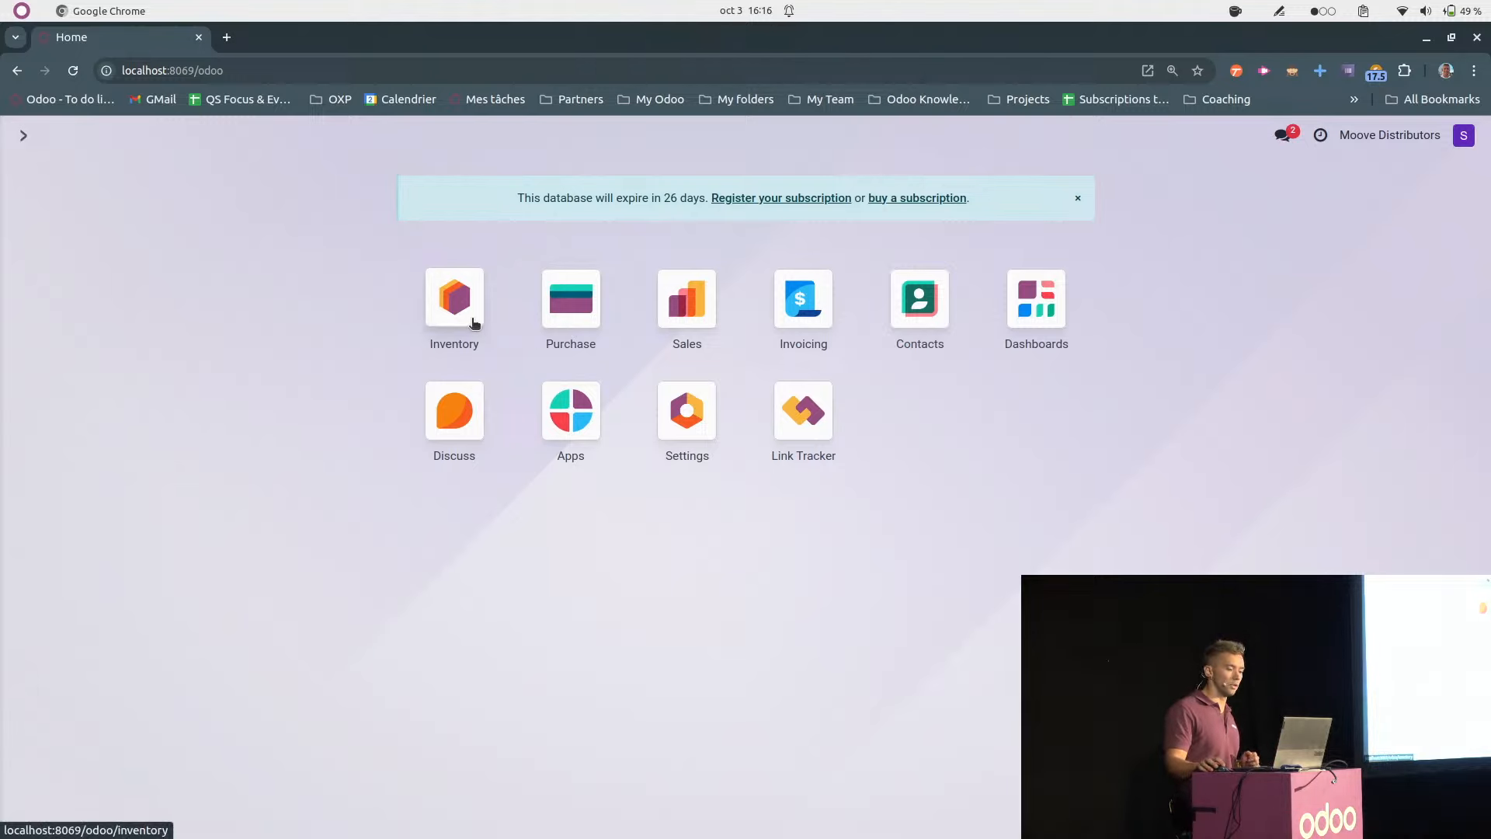
left_click(473, 321)
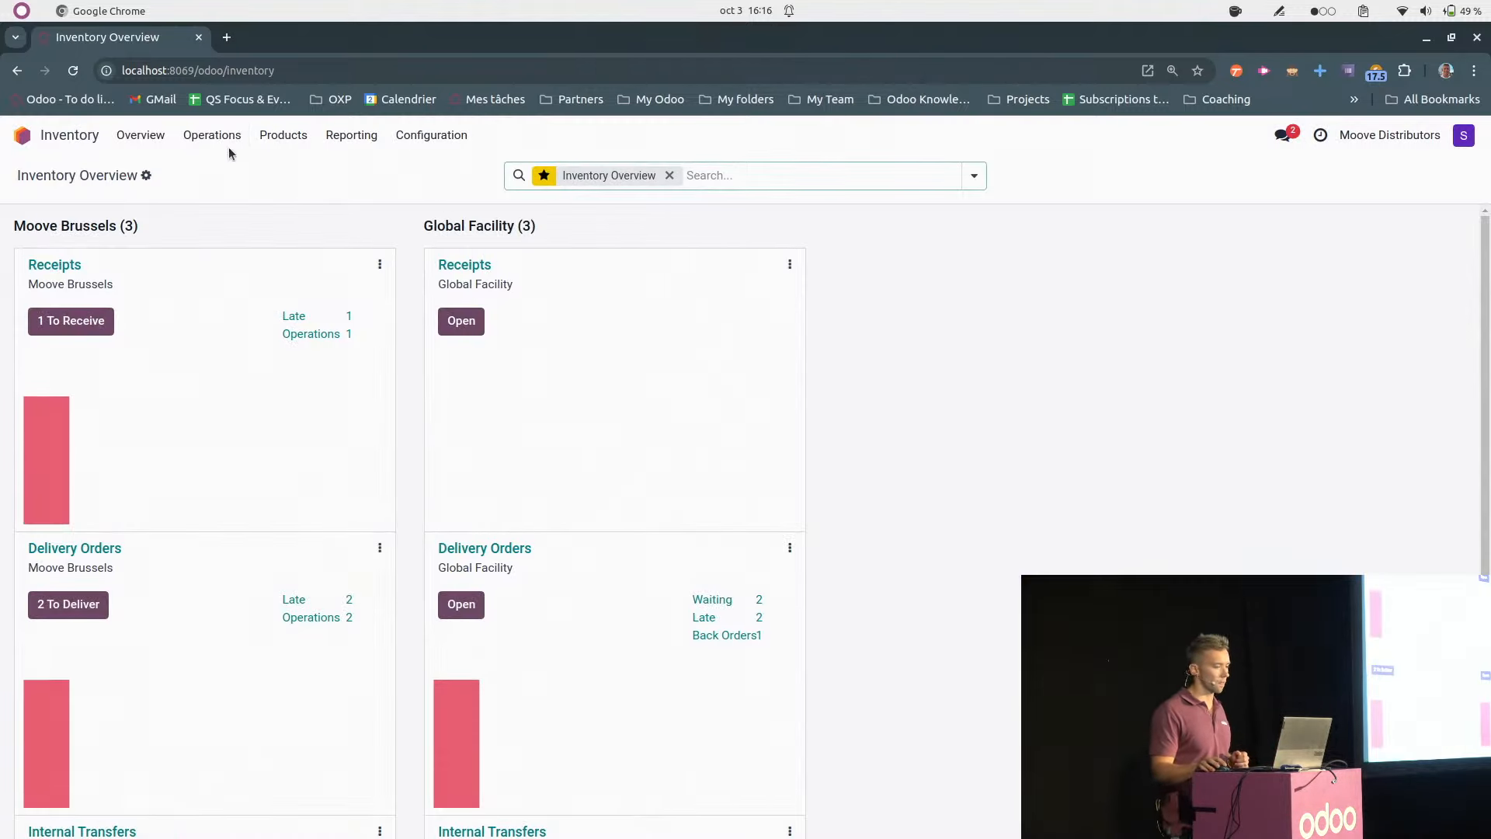
left_click(181, 137)
left_click(258, 291)
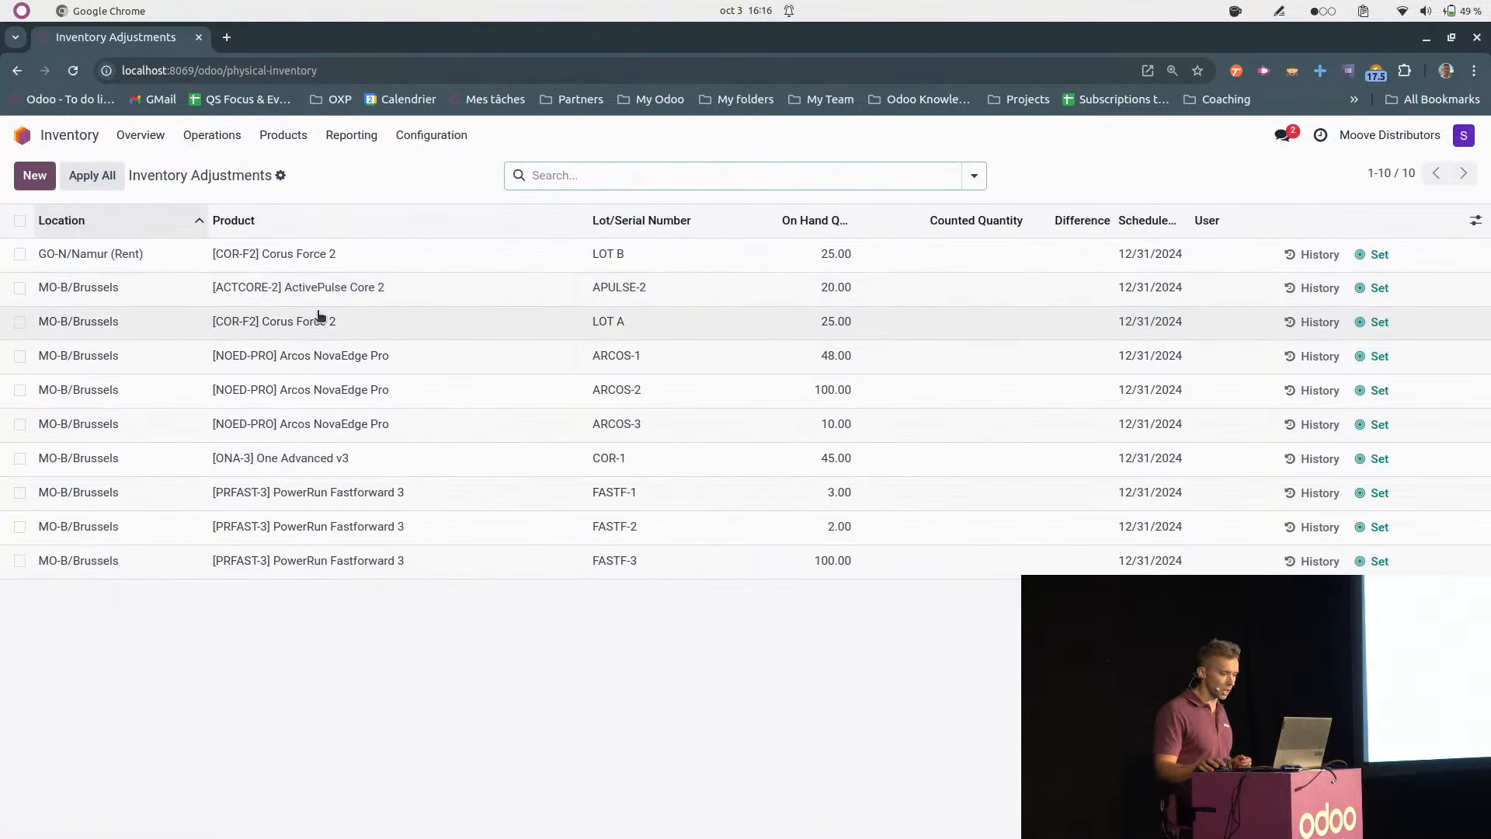
left_click(964, 330)
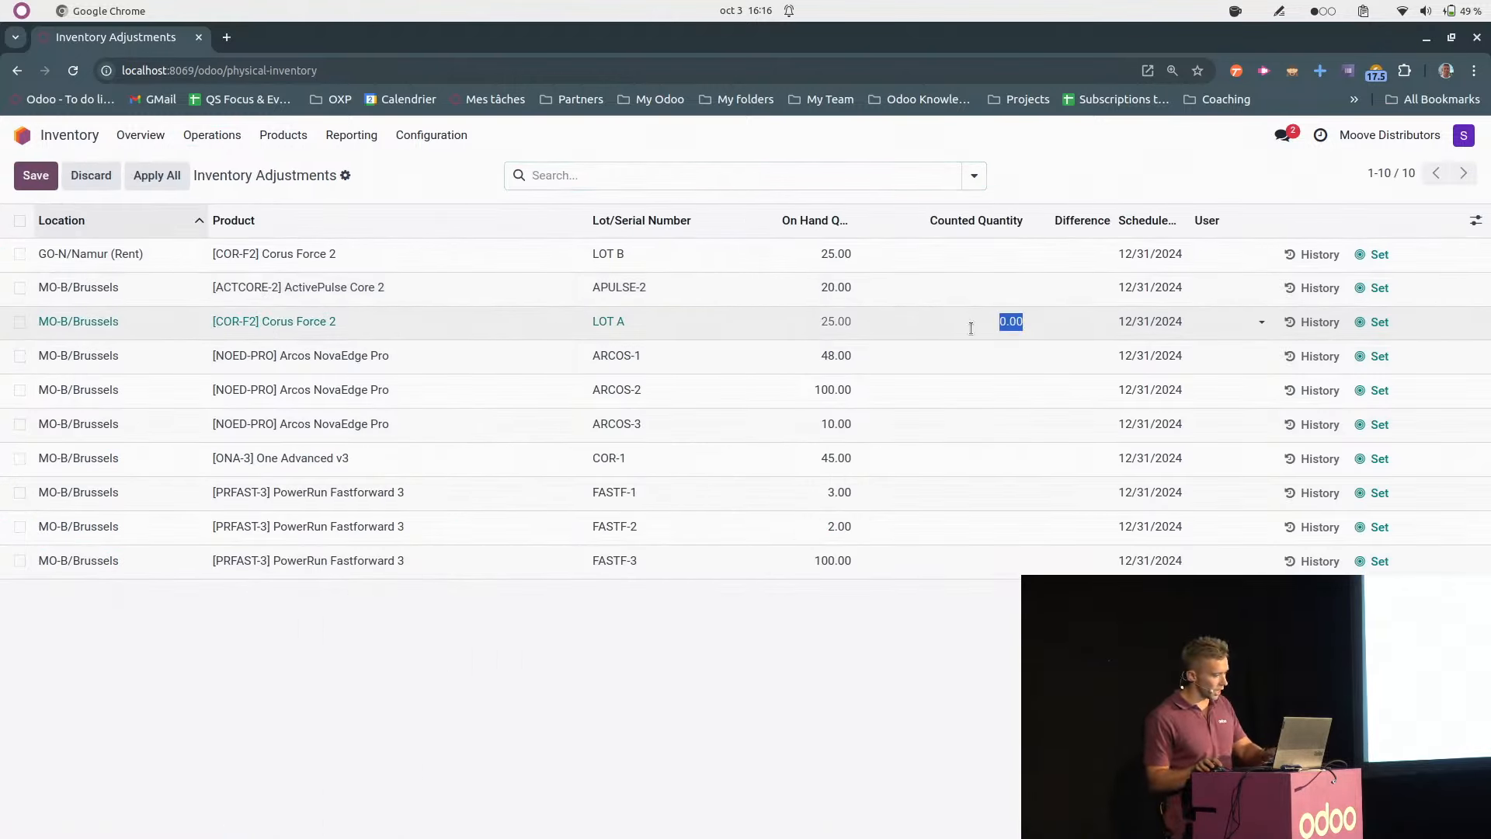
type("24")
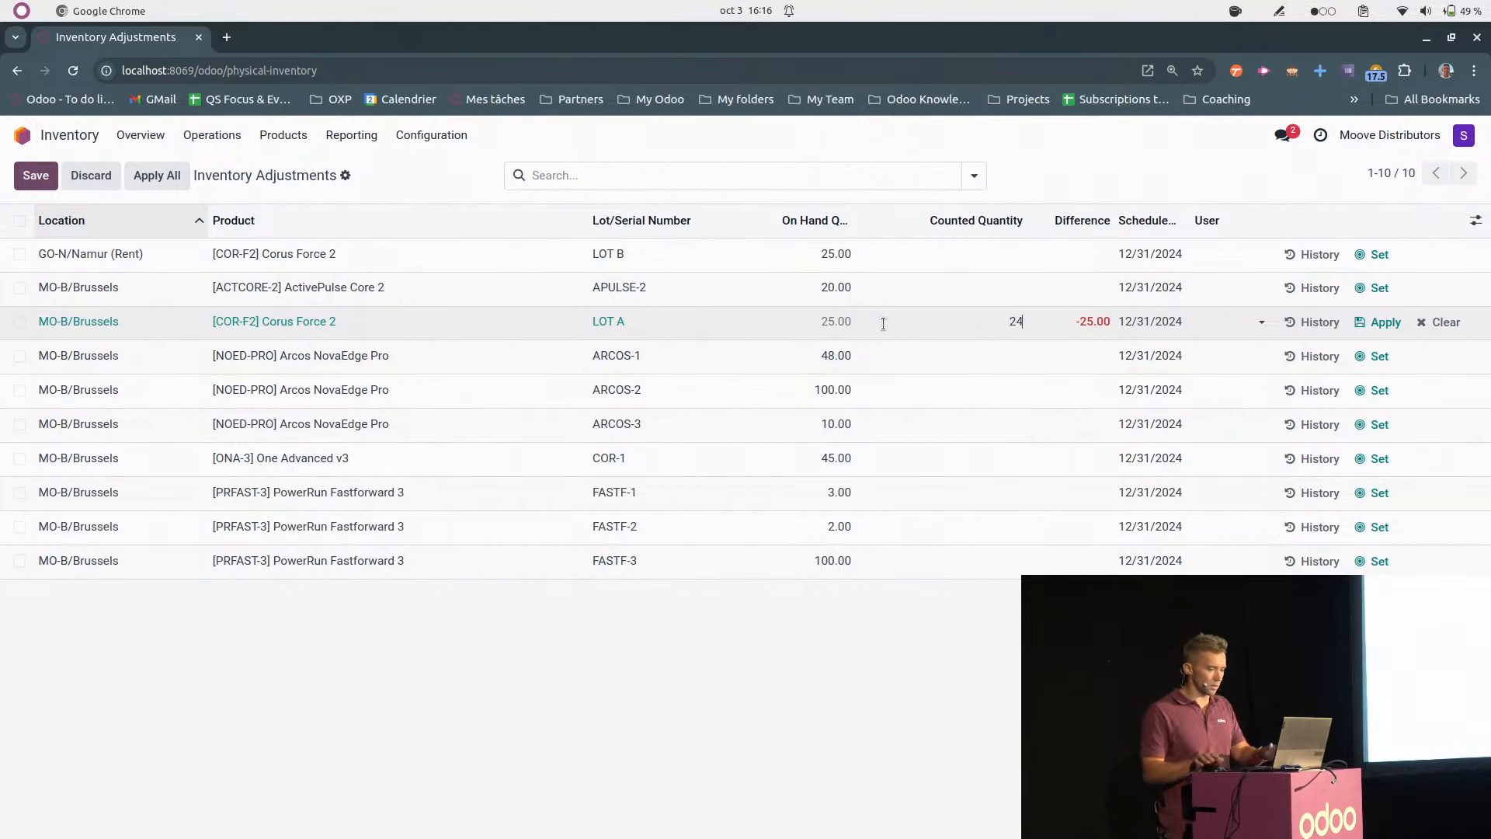
left_click(1380, 323)
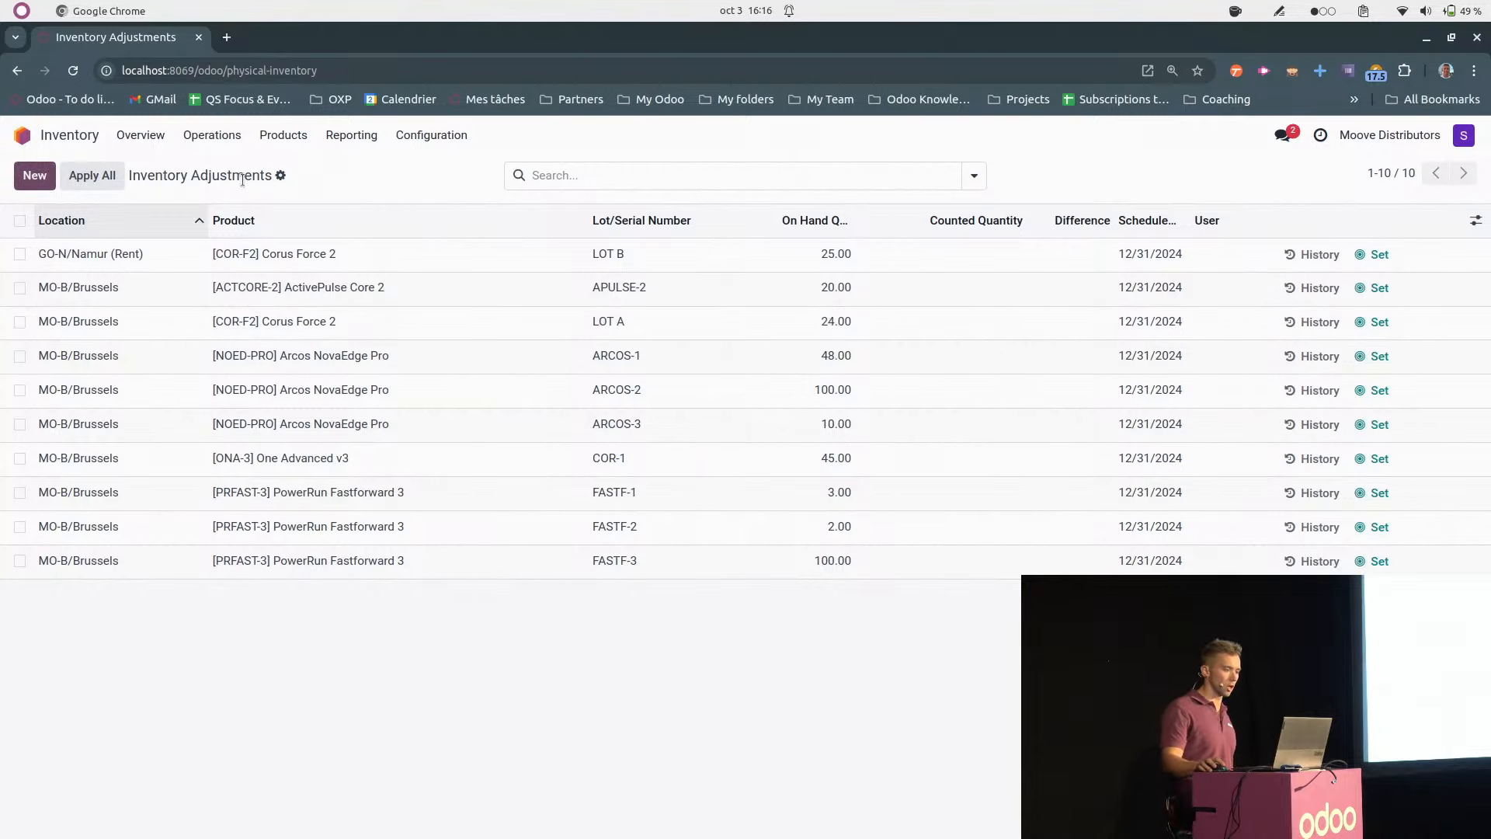
left_click(73, 137)
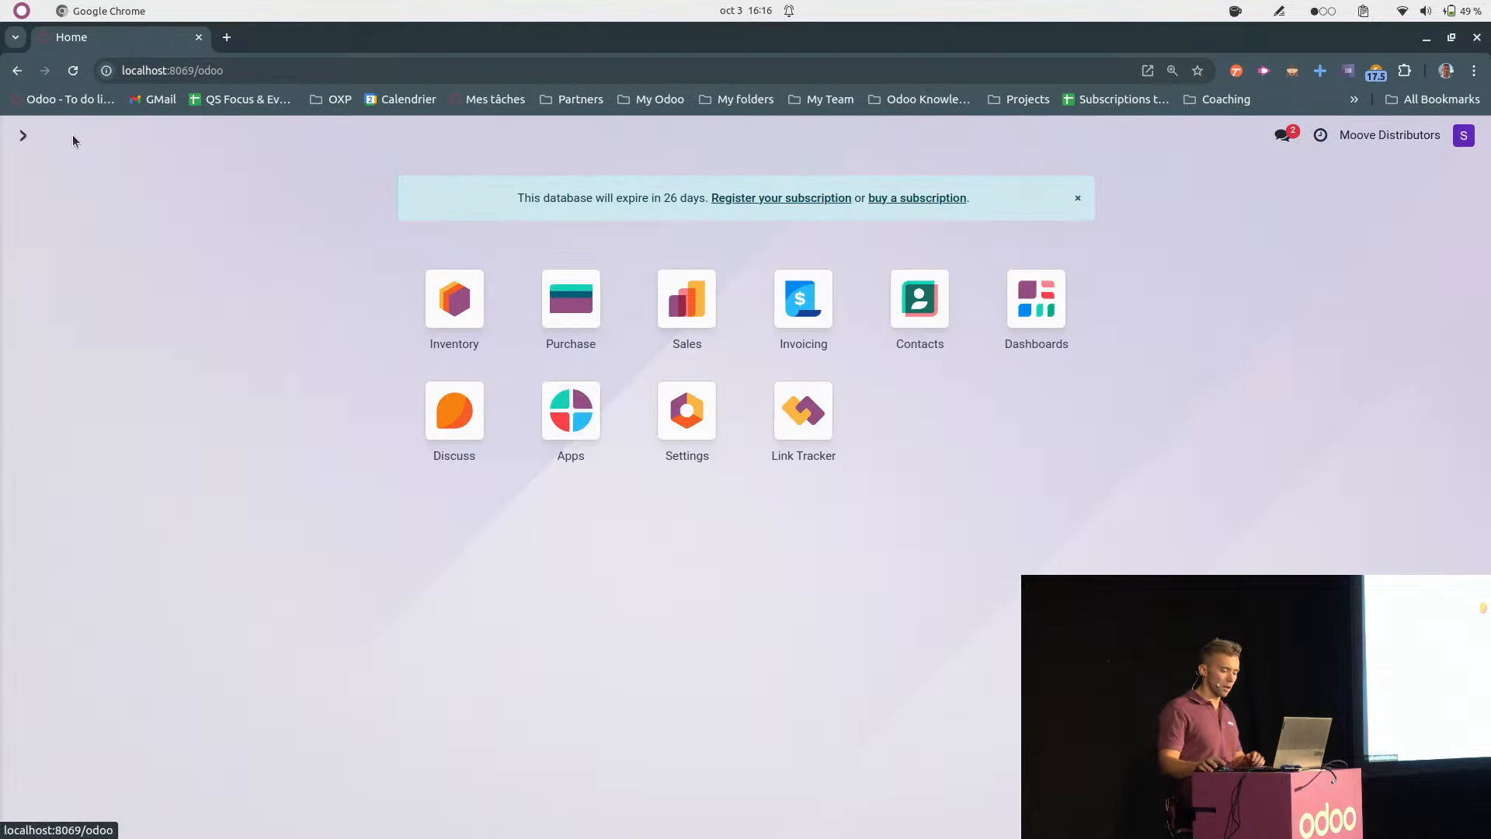
key("ctrl+alt+Right")
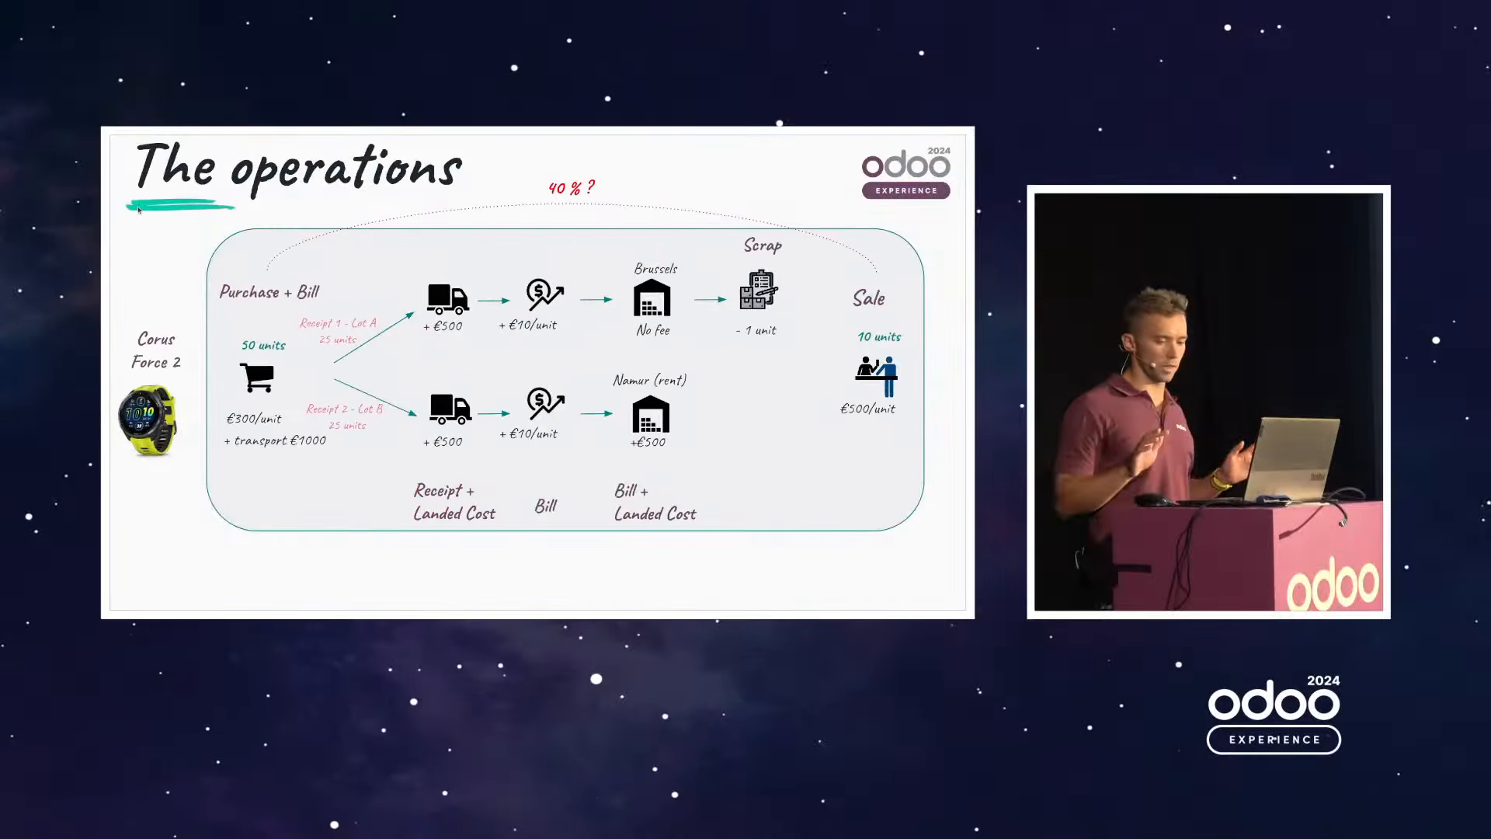
key("ctrl+alt+Left")
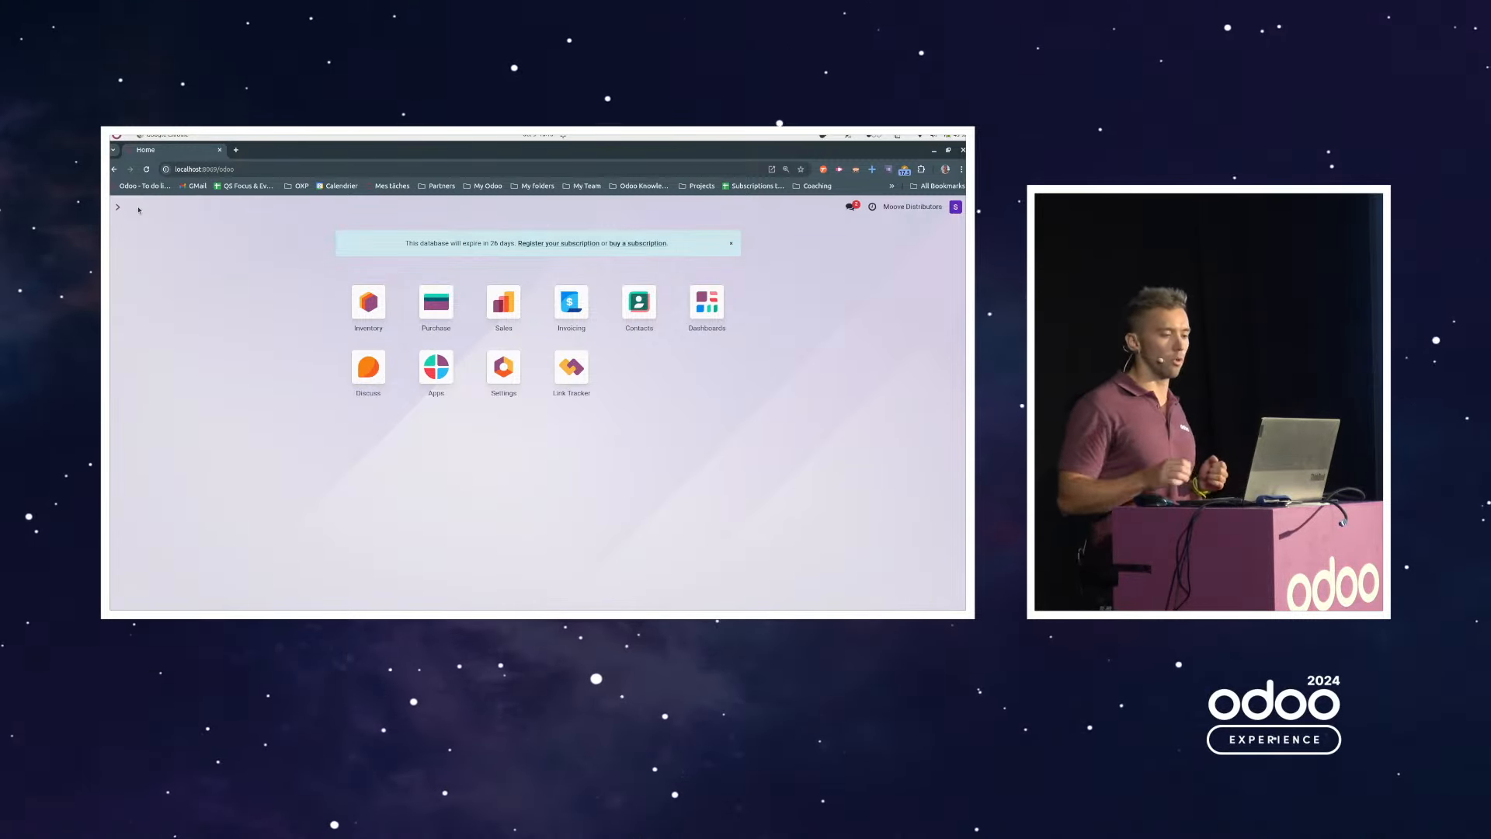
- Open the inventory stock valuation report and expand Corus Force 2 to examine the value of each lot
left_click(375, 300)
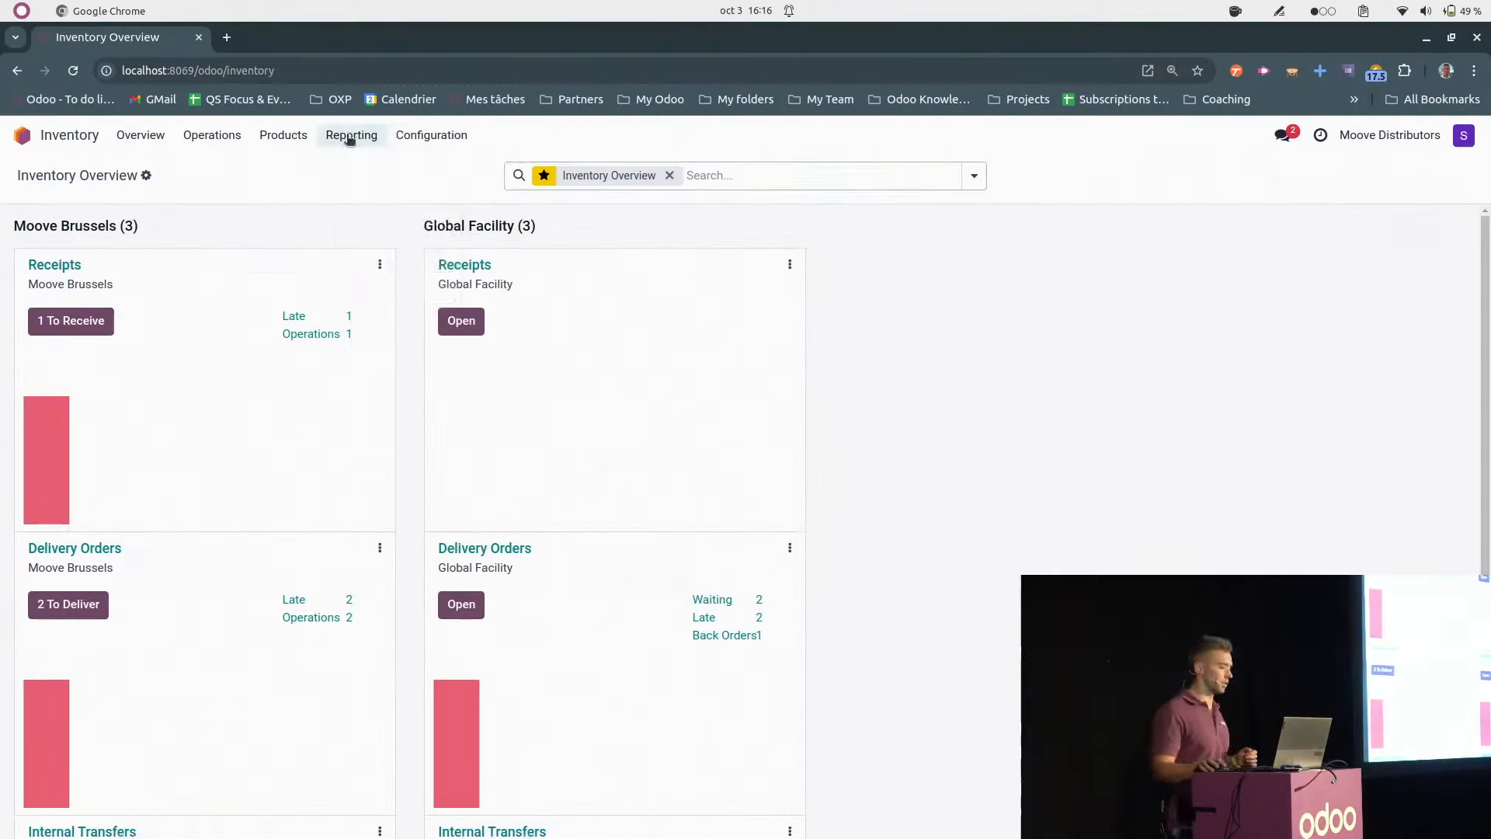
left_click(309, 207)
left_click(385, 260)
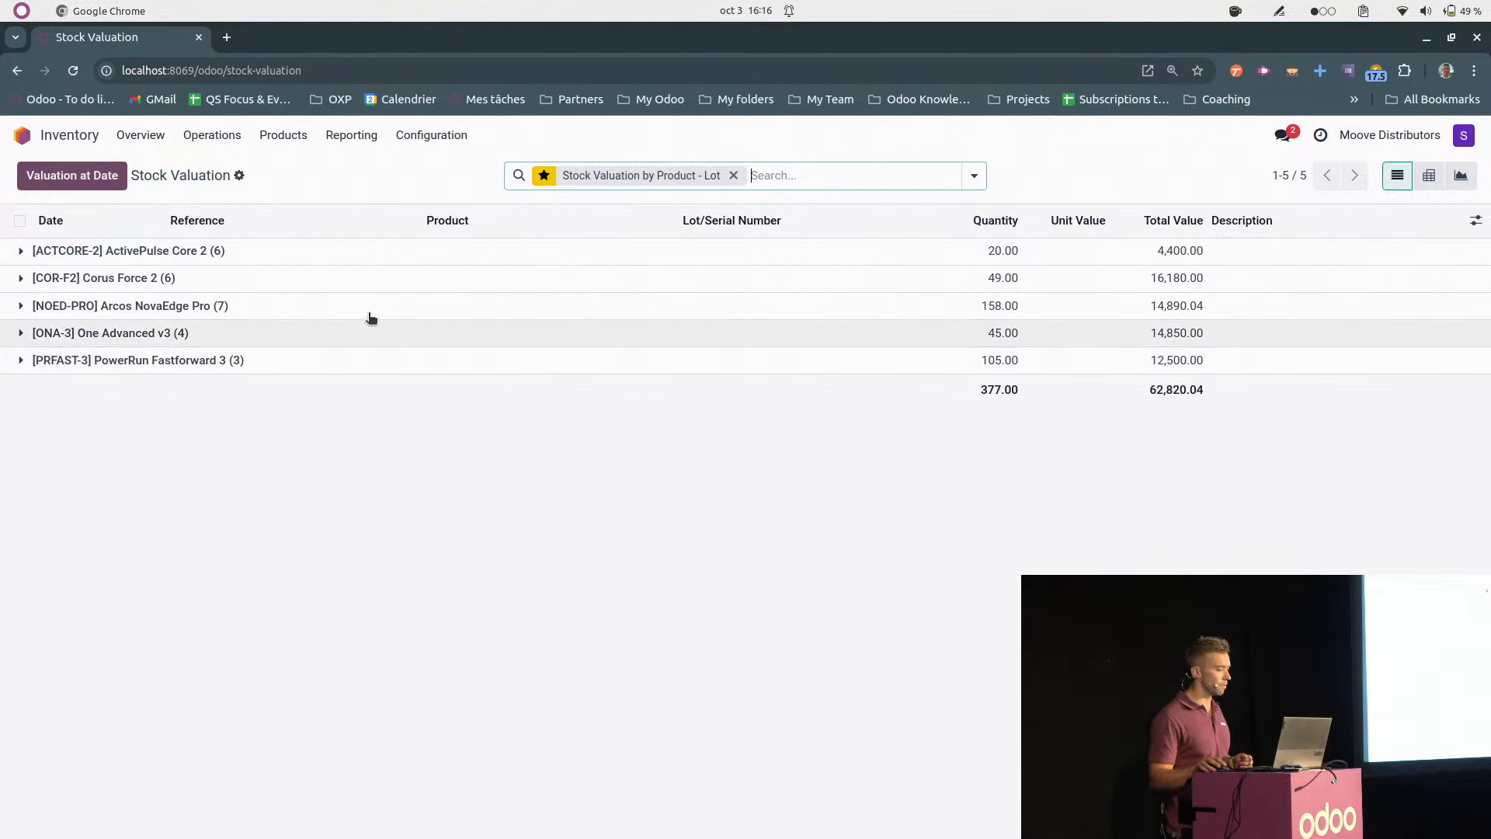
left_click(335, 287)
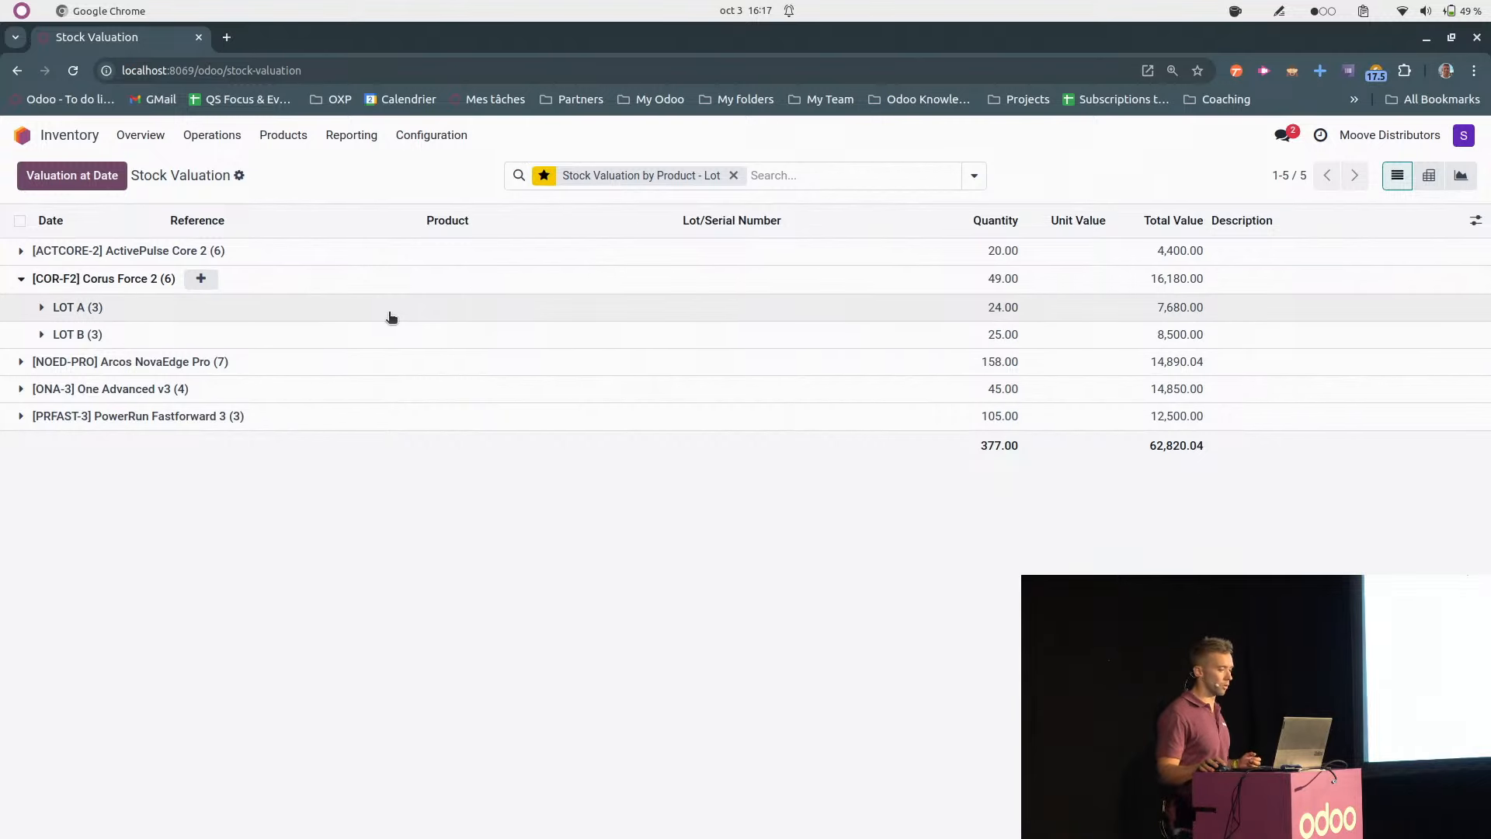
- Duplicate the stock valuation browser tab and list the Corus Force 2 lots from the lots and serial numbers in it
right_click(165, 39)
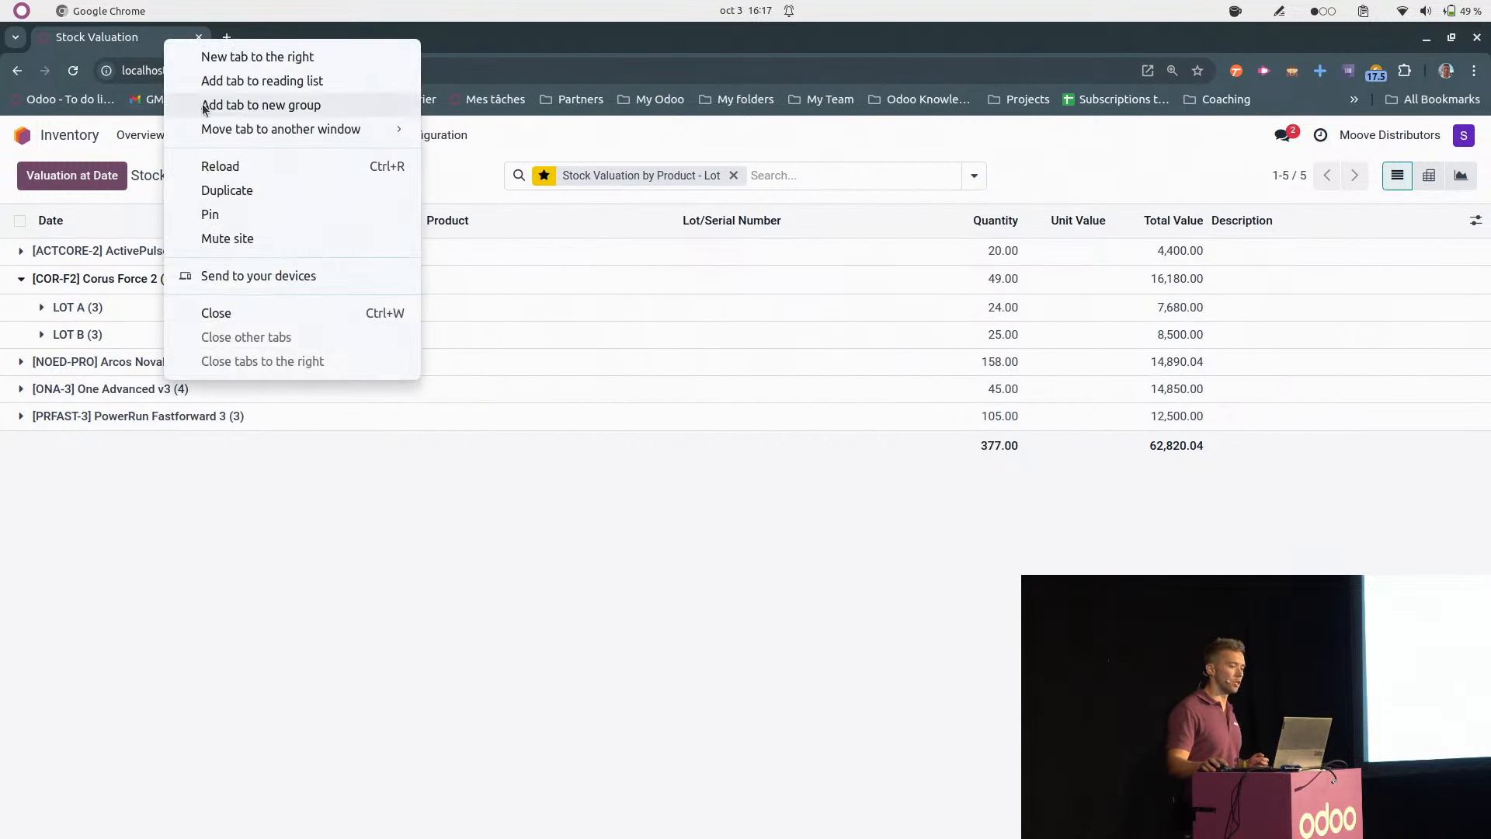
left_click(237, 194)
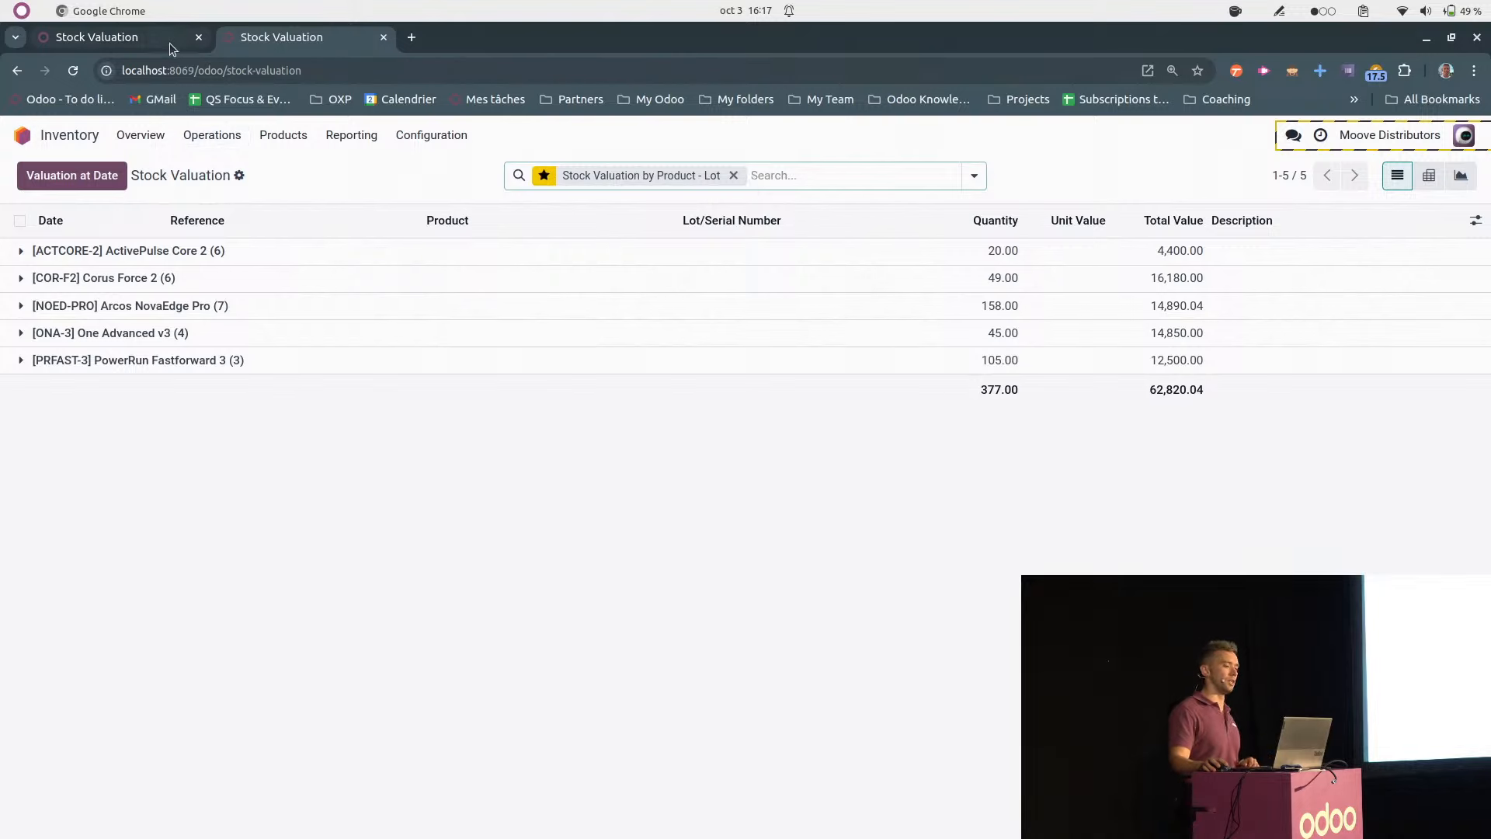
left_click(283, 136)
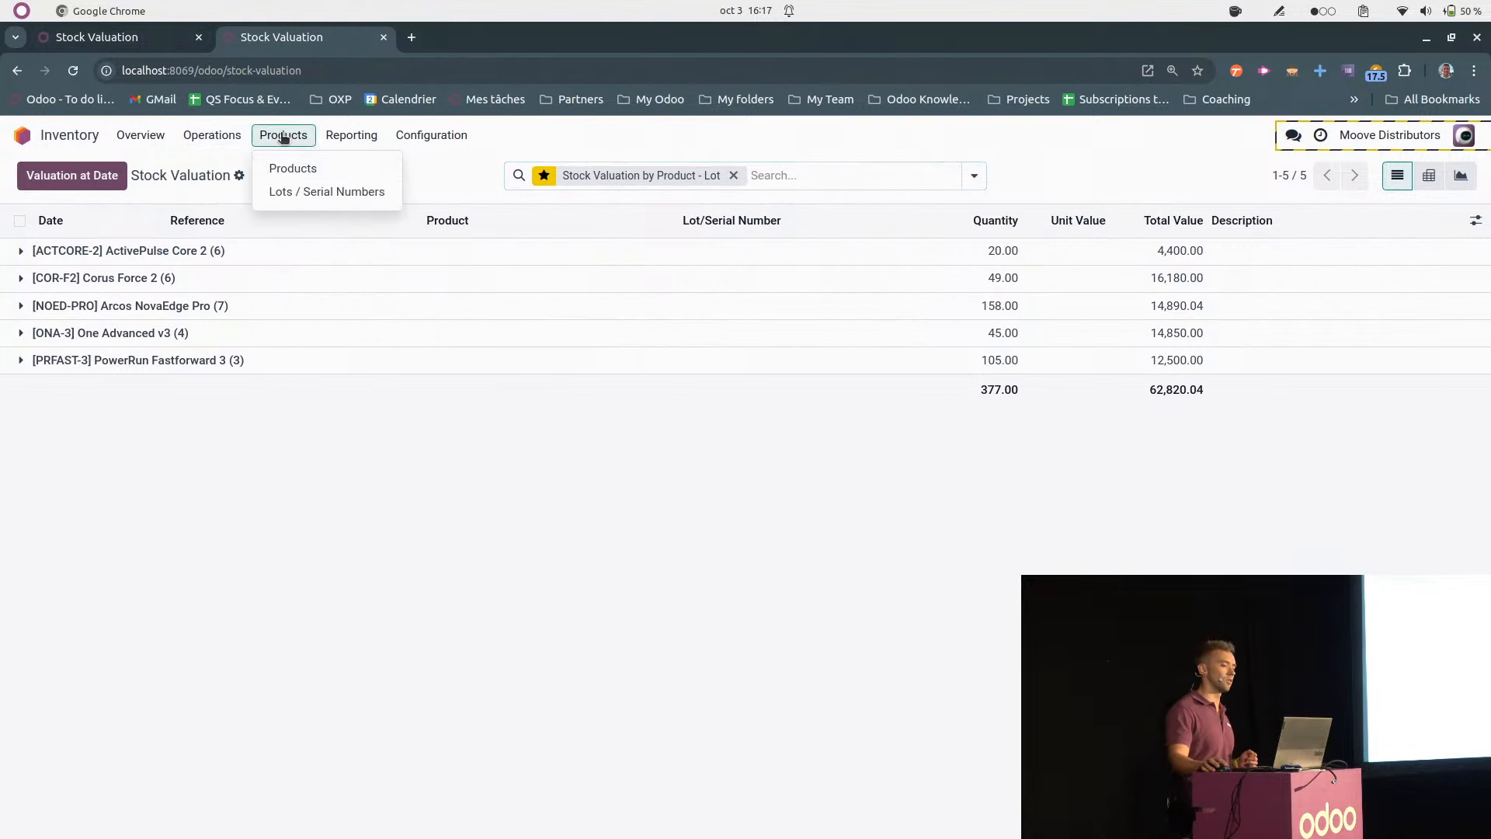
left_click(296, 193)
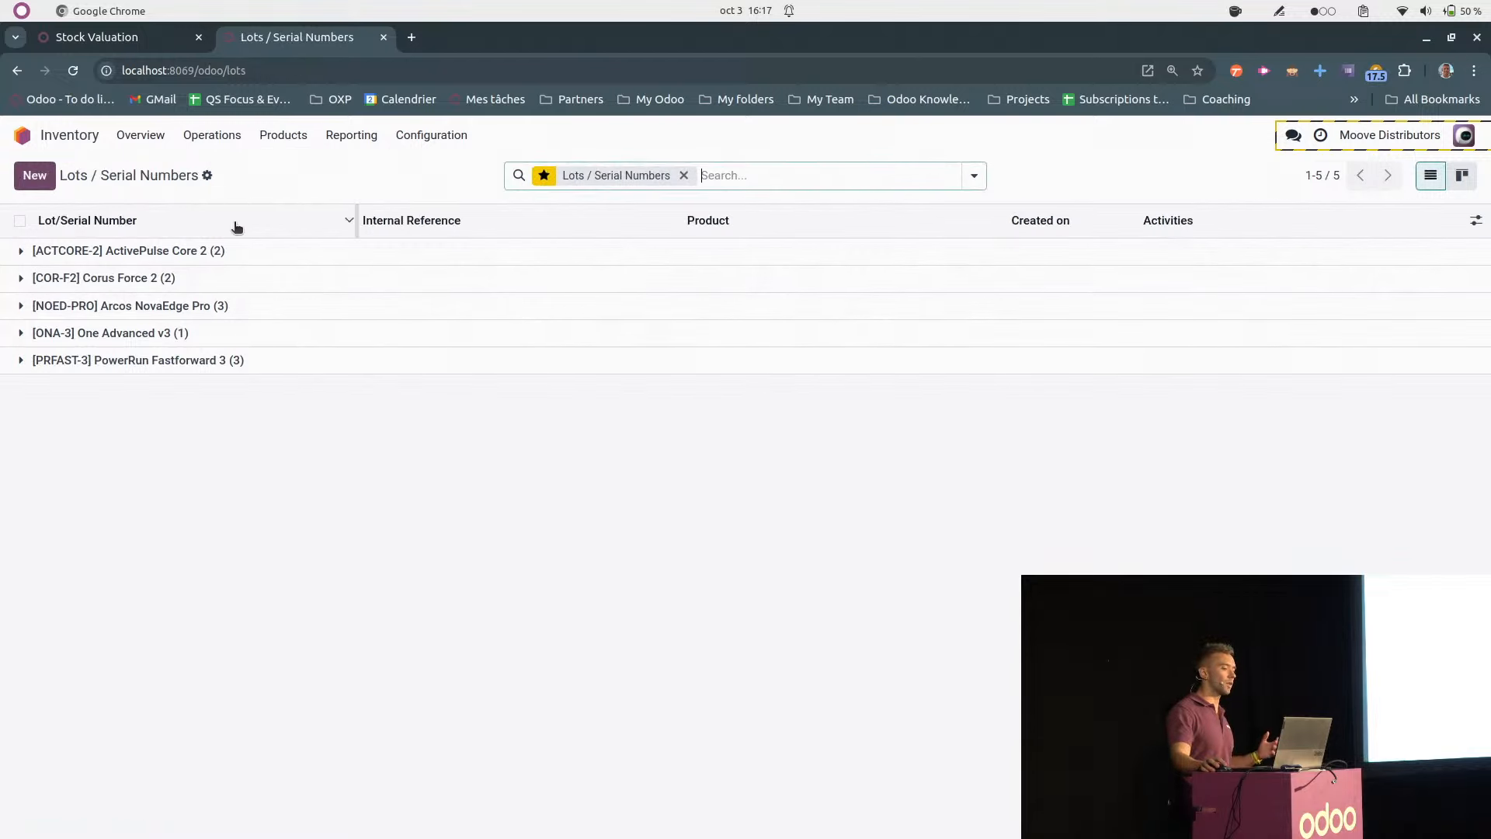
left_click(171, 278)
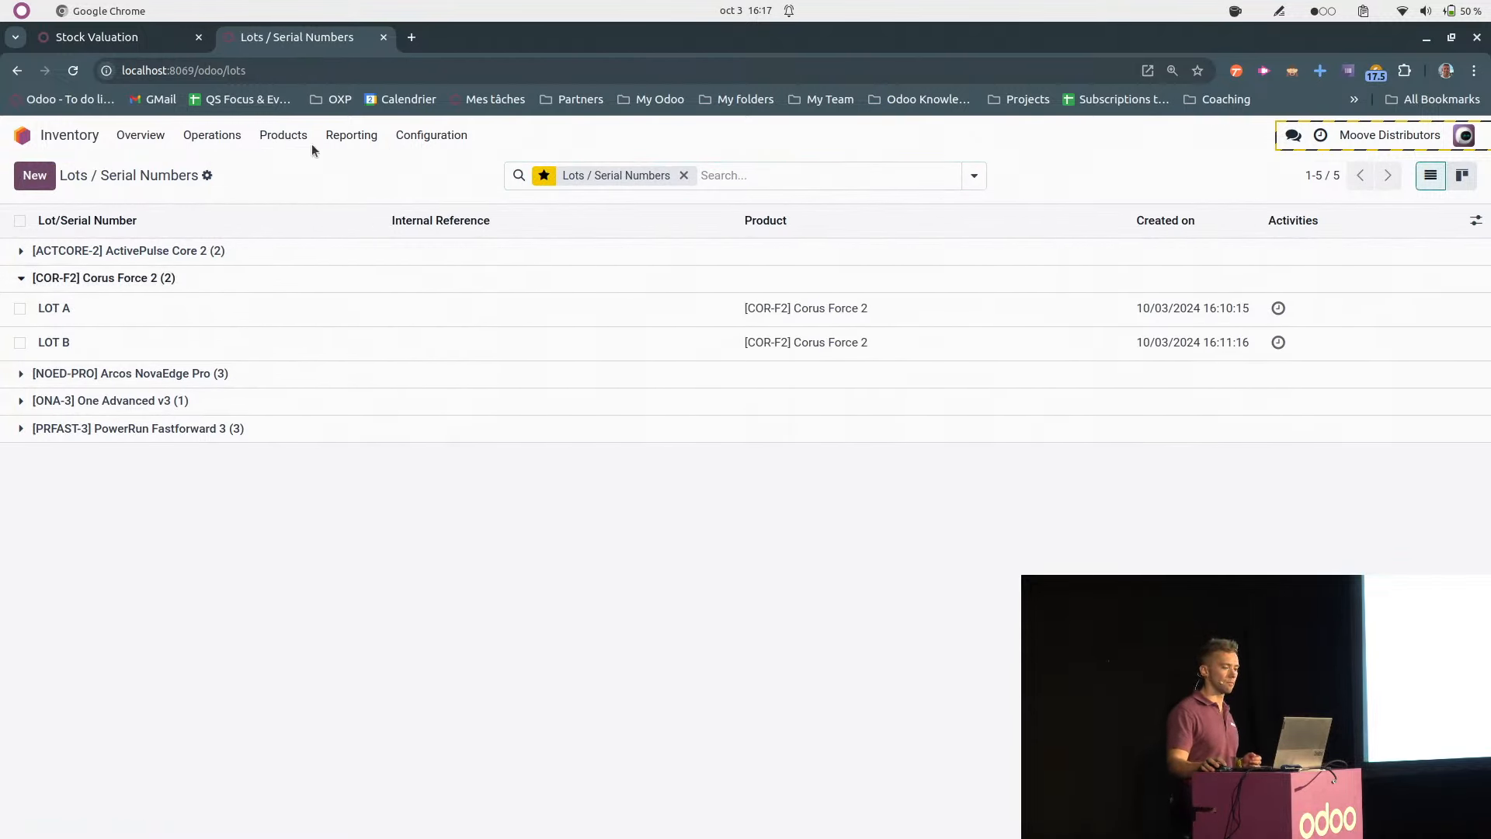
- Duplicate the lots browser tab and open the Corus Force 2 product record in it to examine its cost
right_click(289, 42)
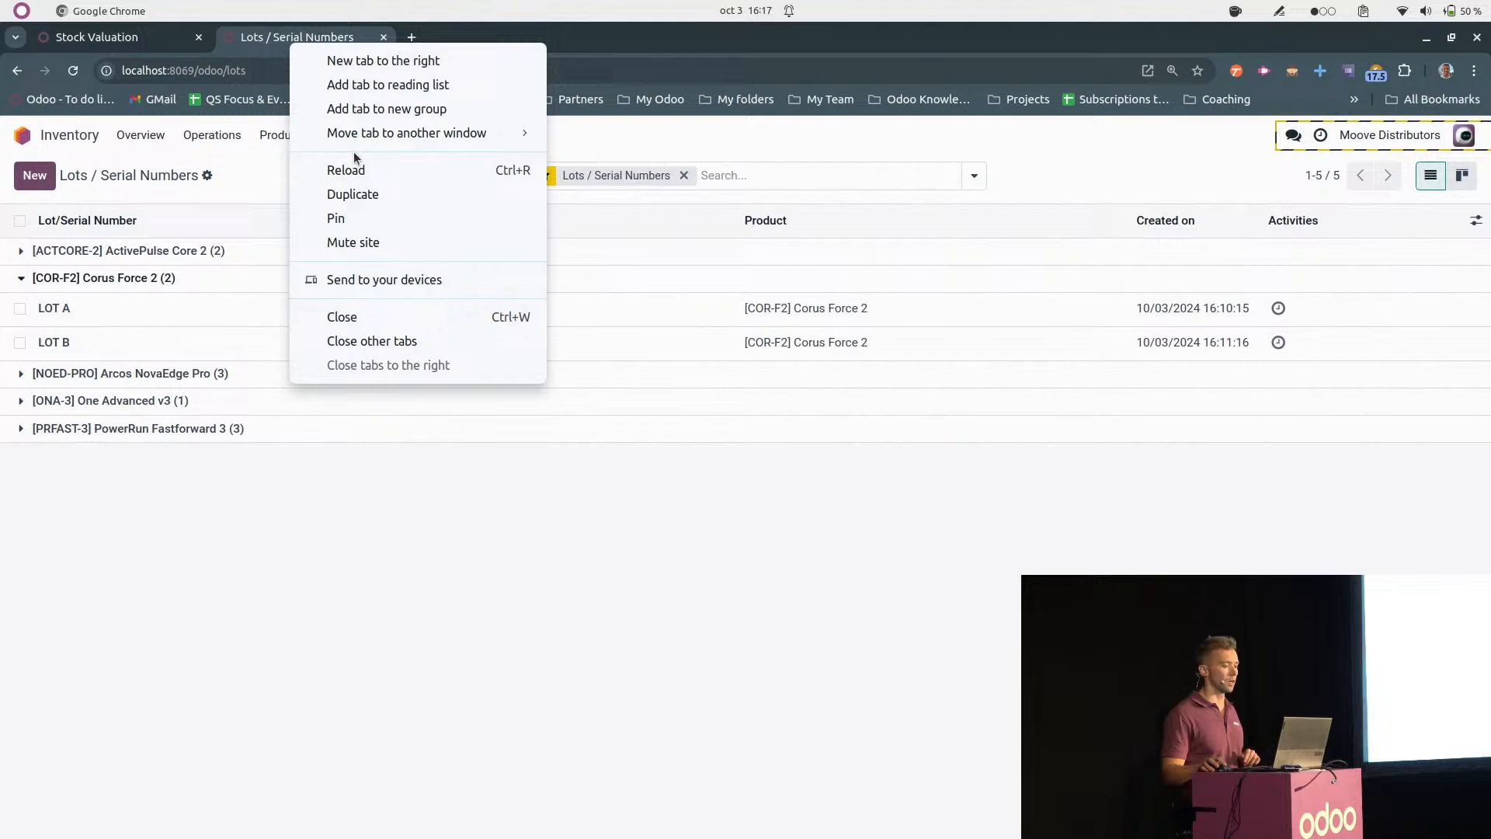
left_click(359, 193)
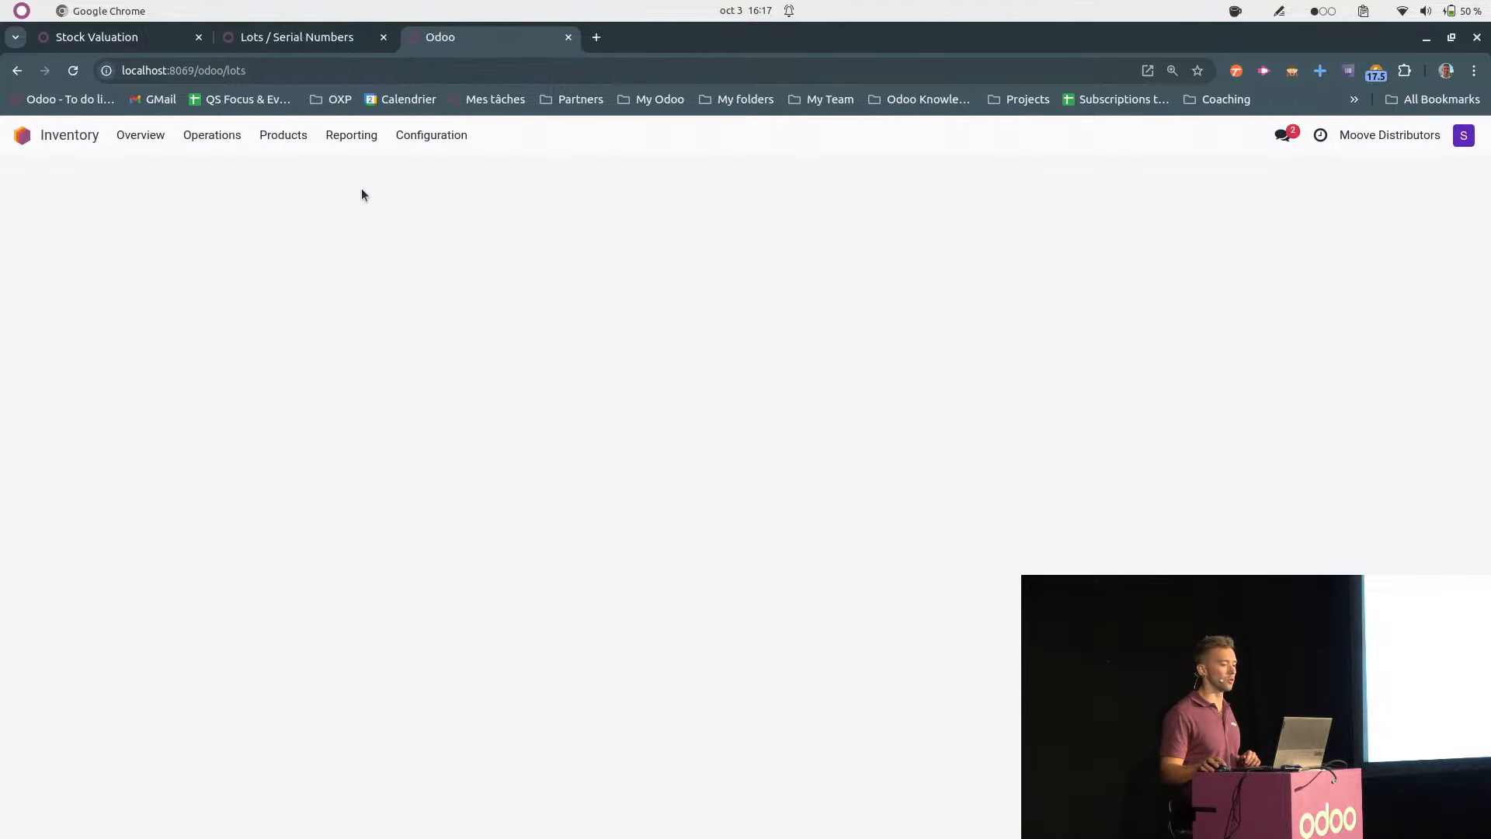
left_click(283, 145)
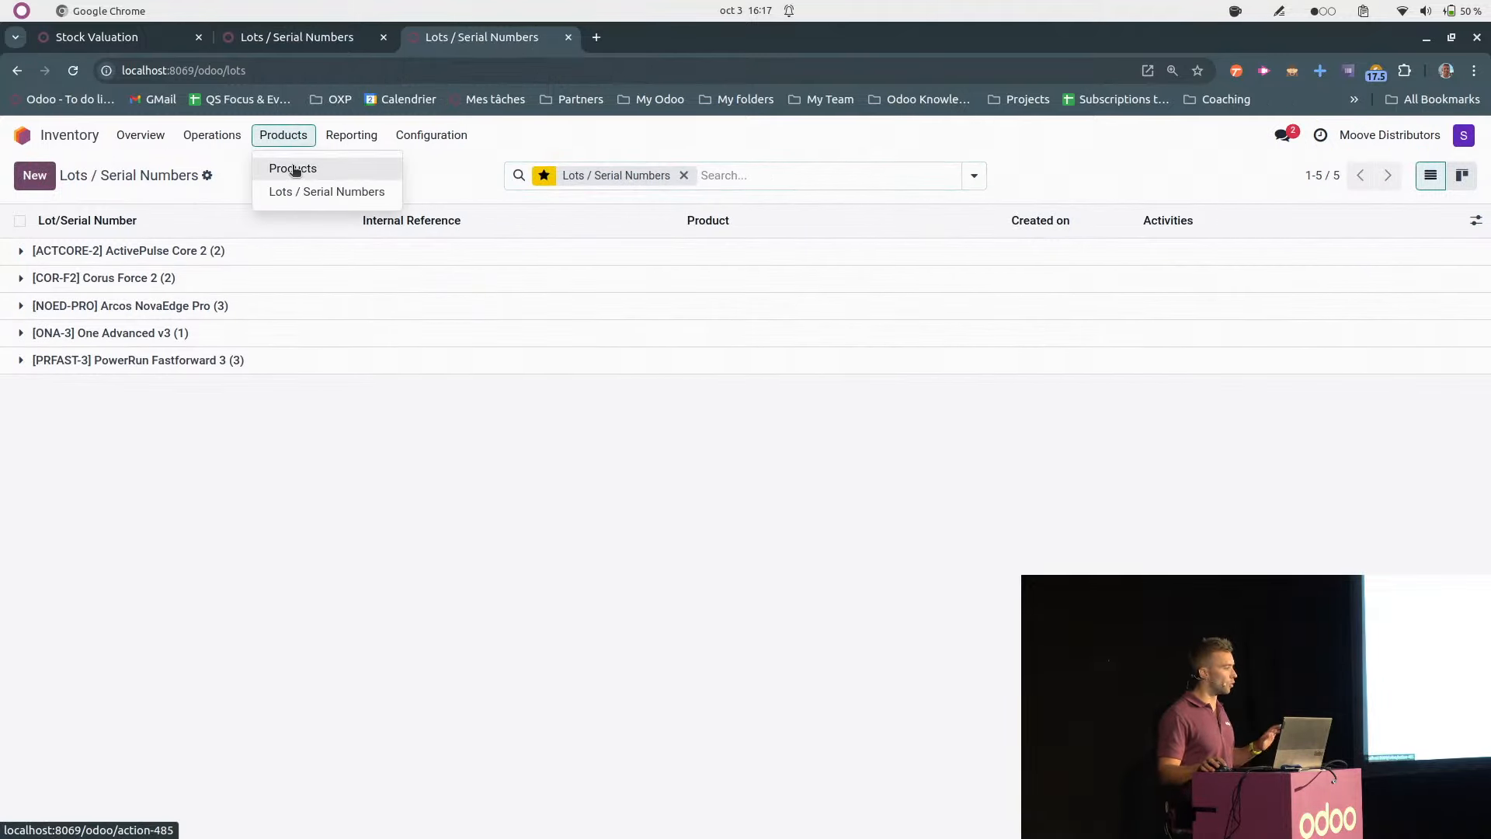
left_click(294, 167)
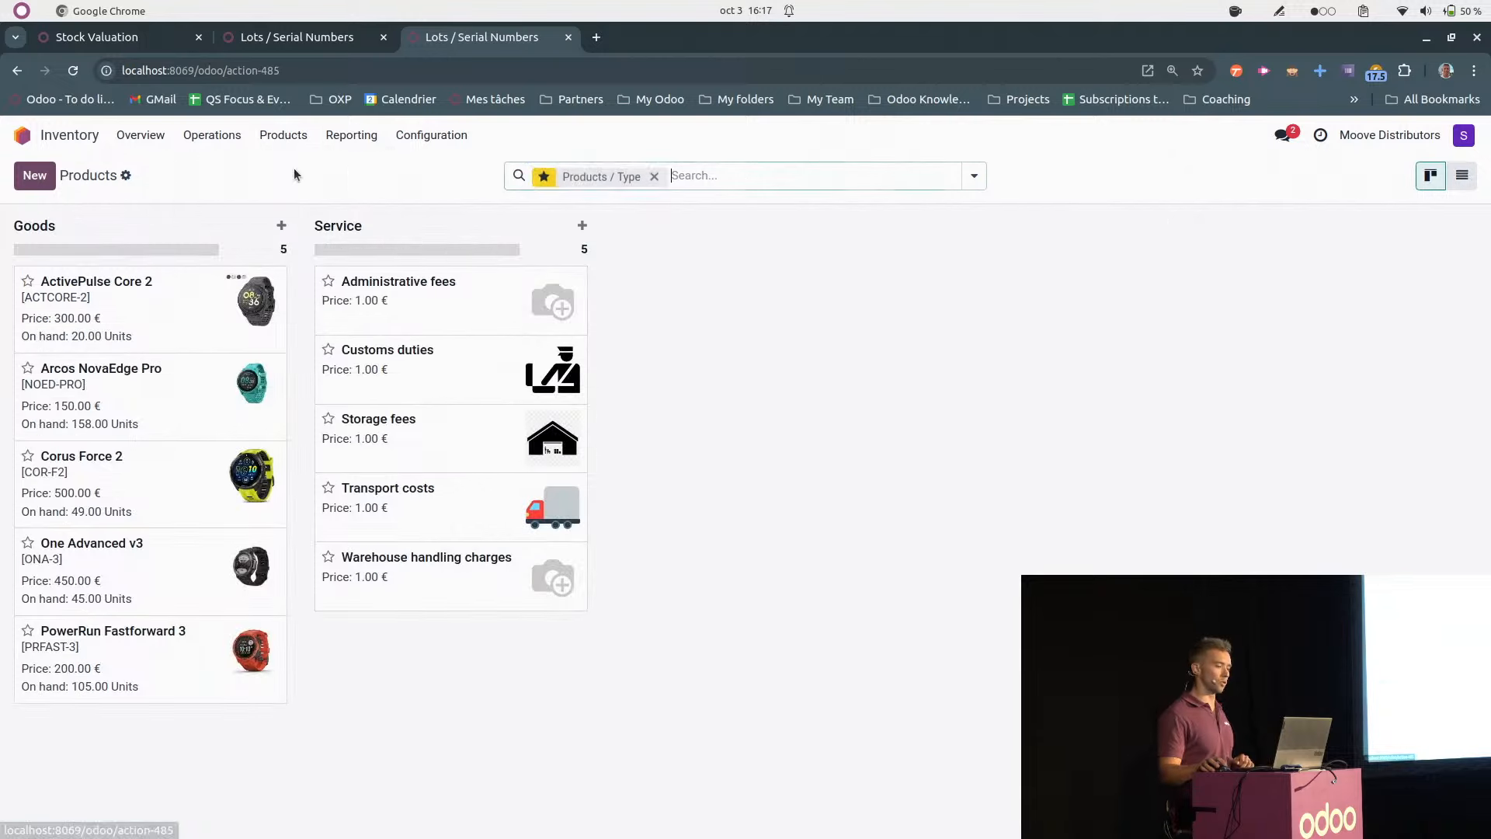
left_click(183, 482)
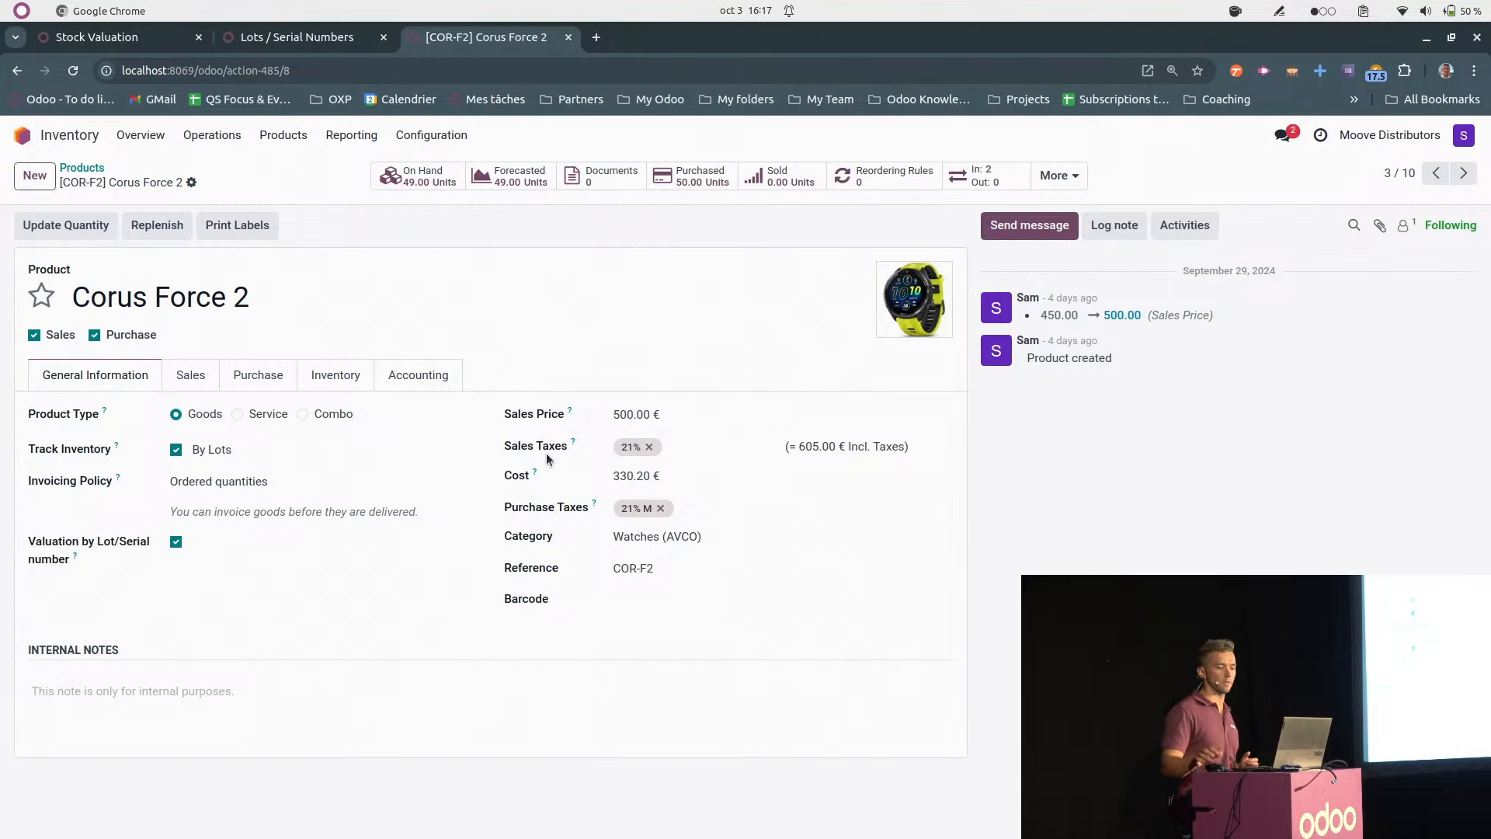
- Examine the average cost and total value on the LOT A and LOT B records of Corus Force 2
left_click(297, 40)
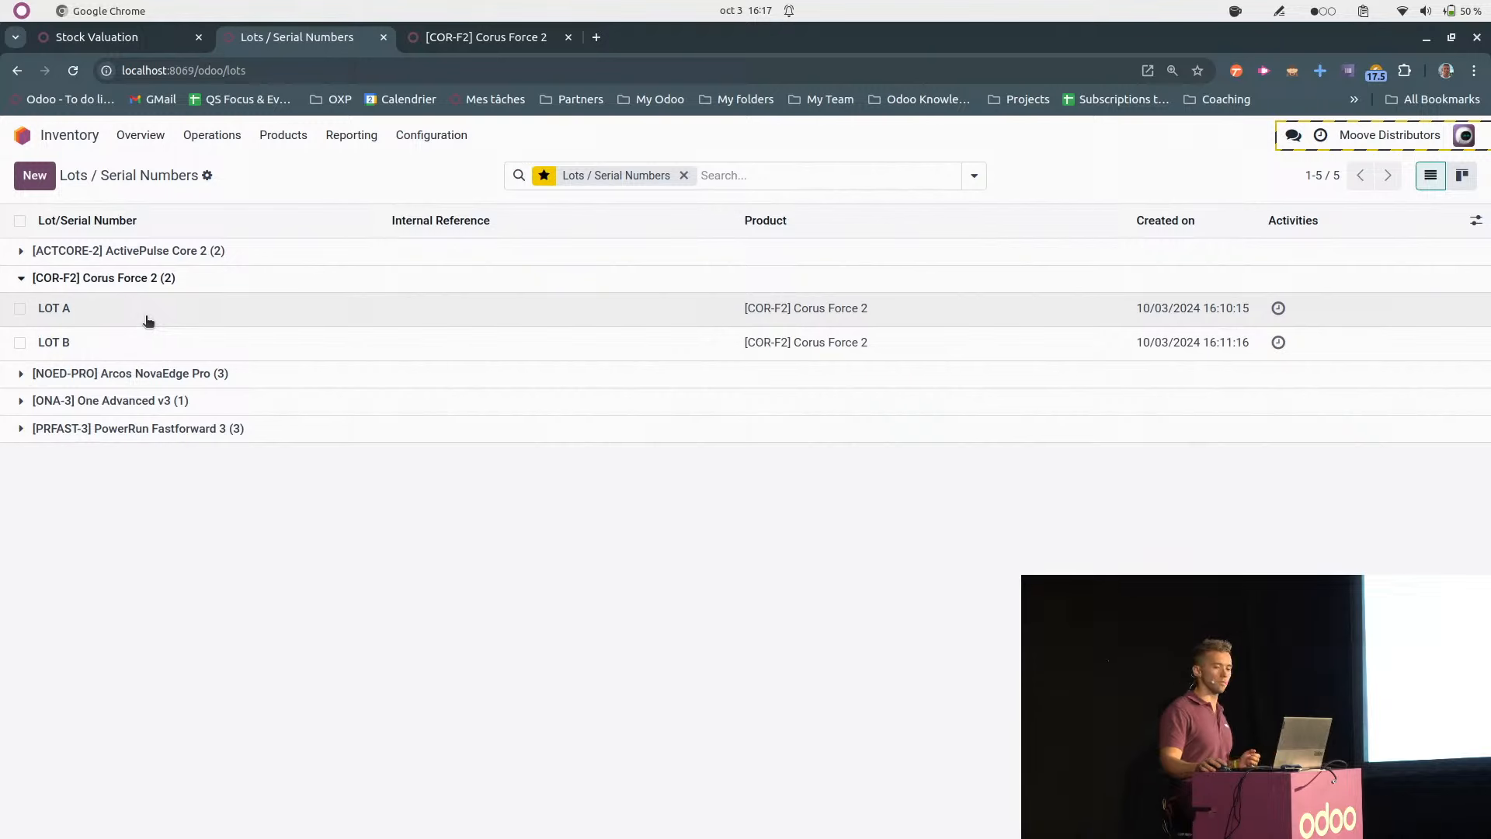
left_click(147, 320)
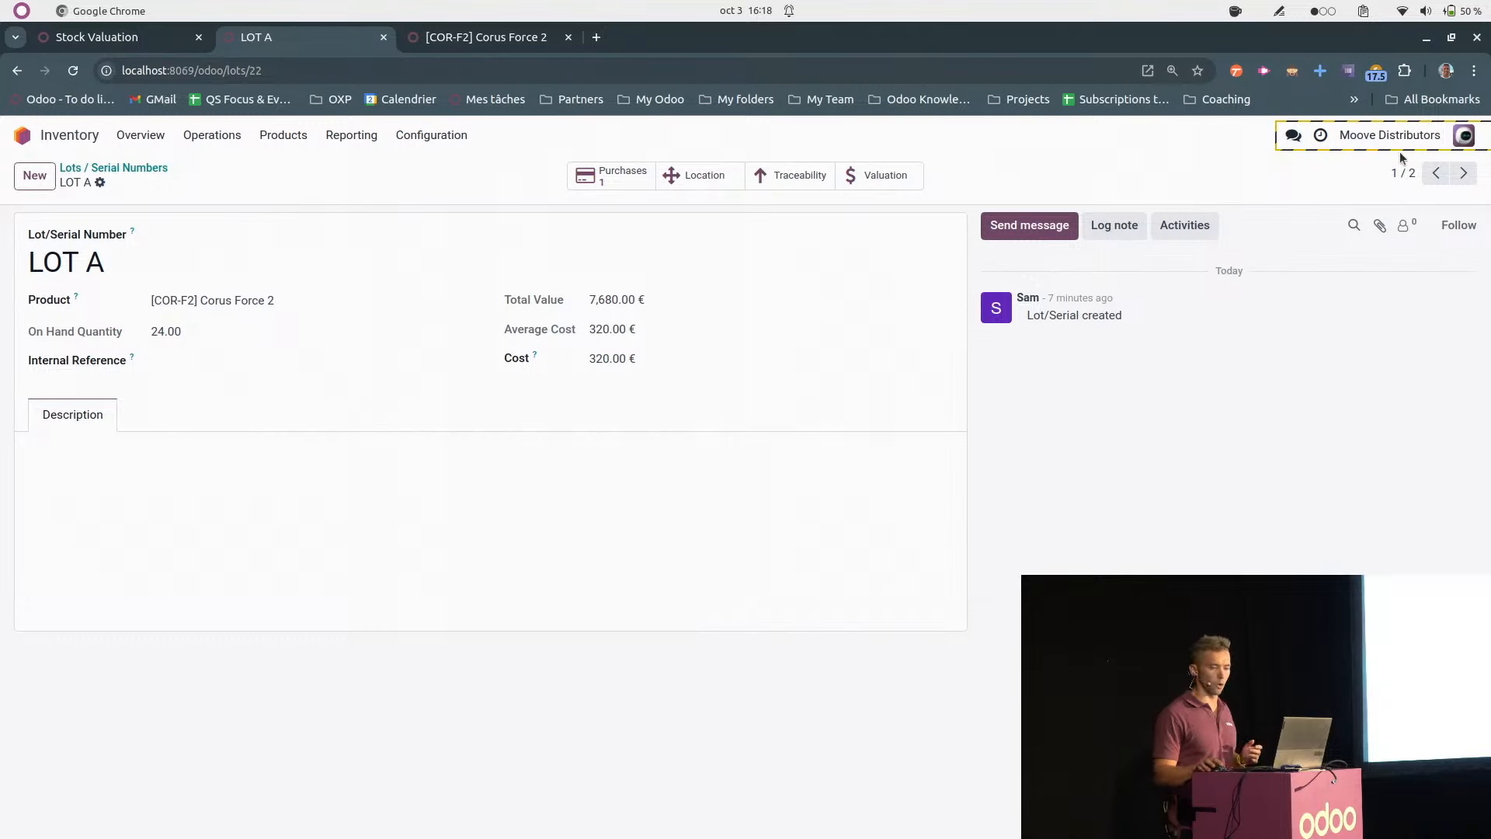
left_click(1463, 172)
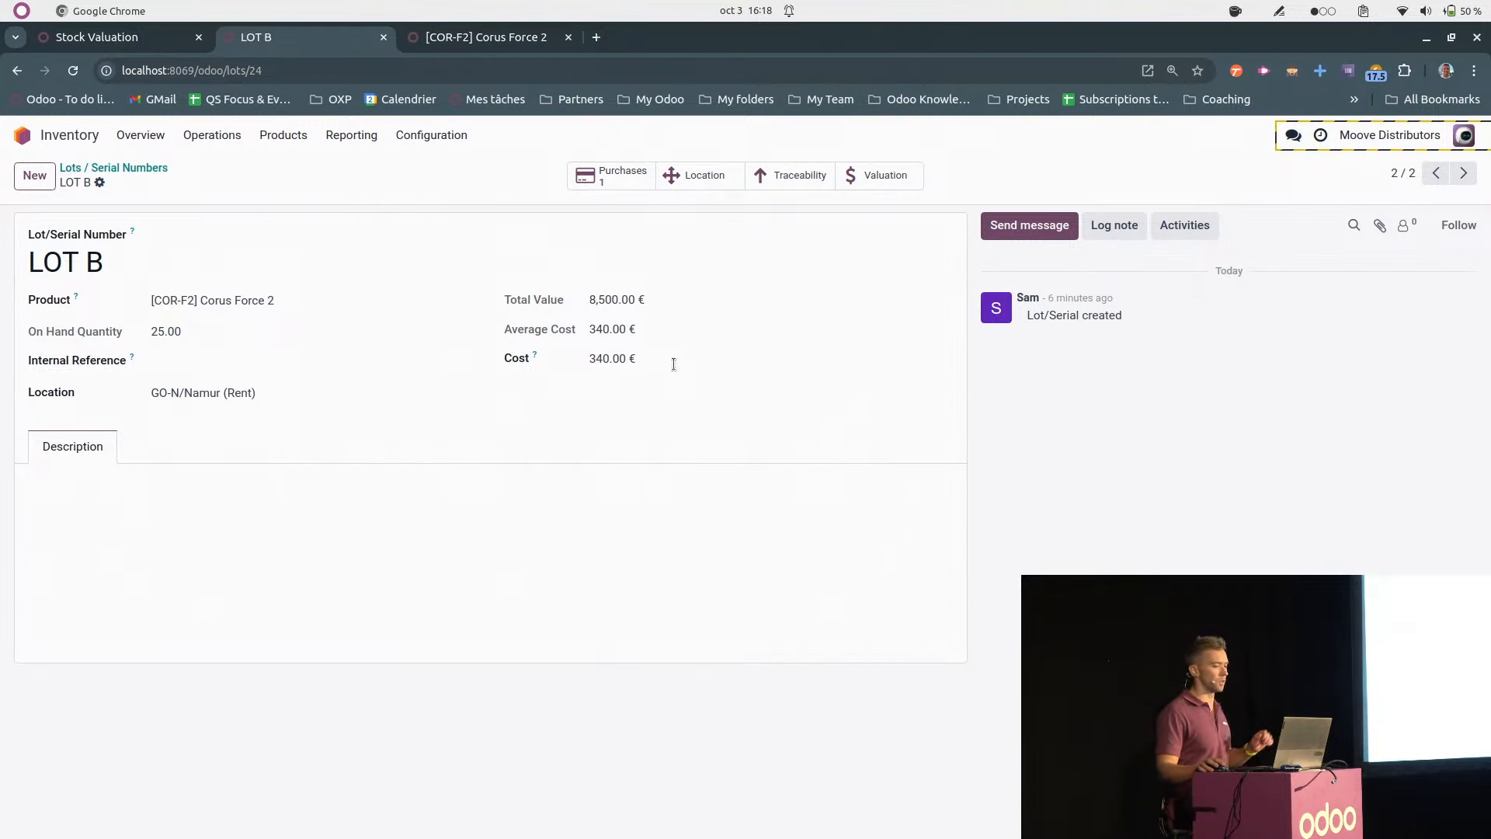
- Return to the stock valuation report and expand LOT A and LOT B to examine their valuation entries
left_click(166, 68)
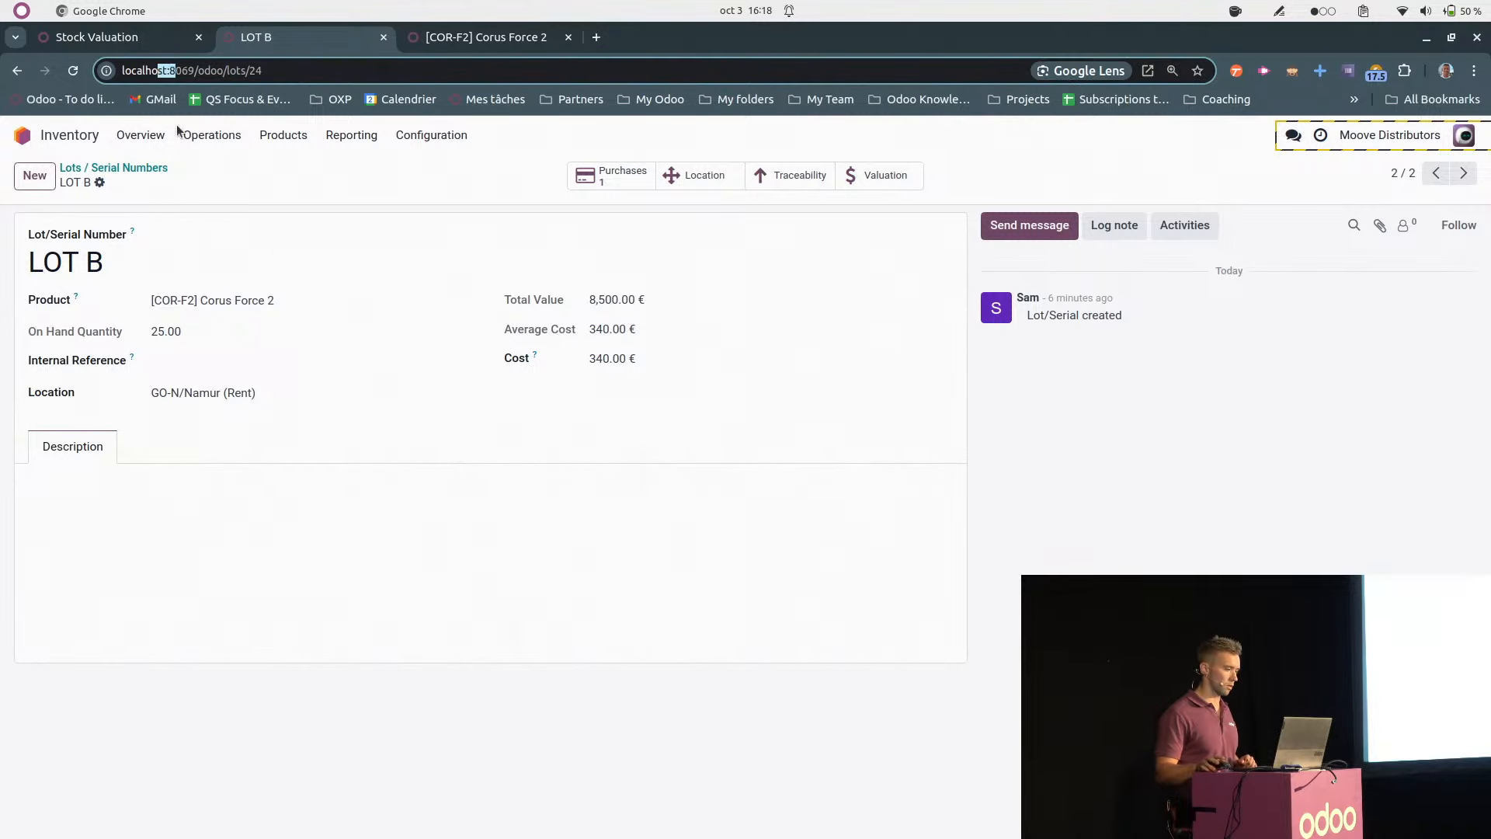
left_click(86, 43)
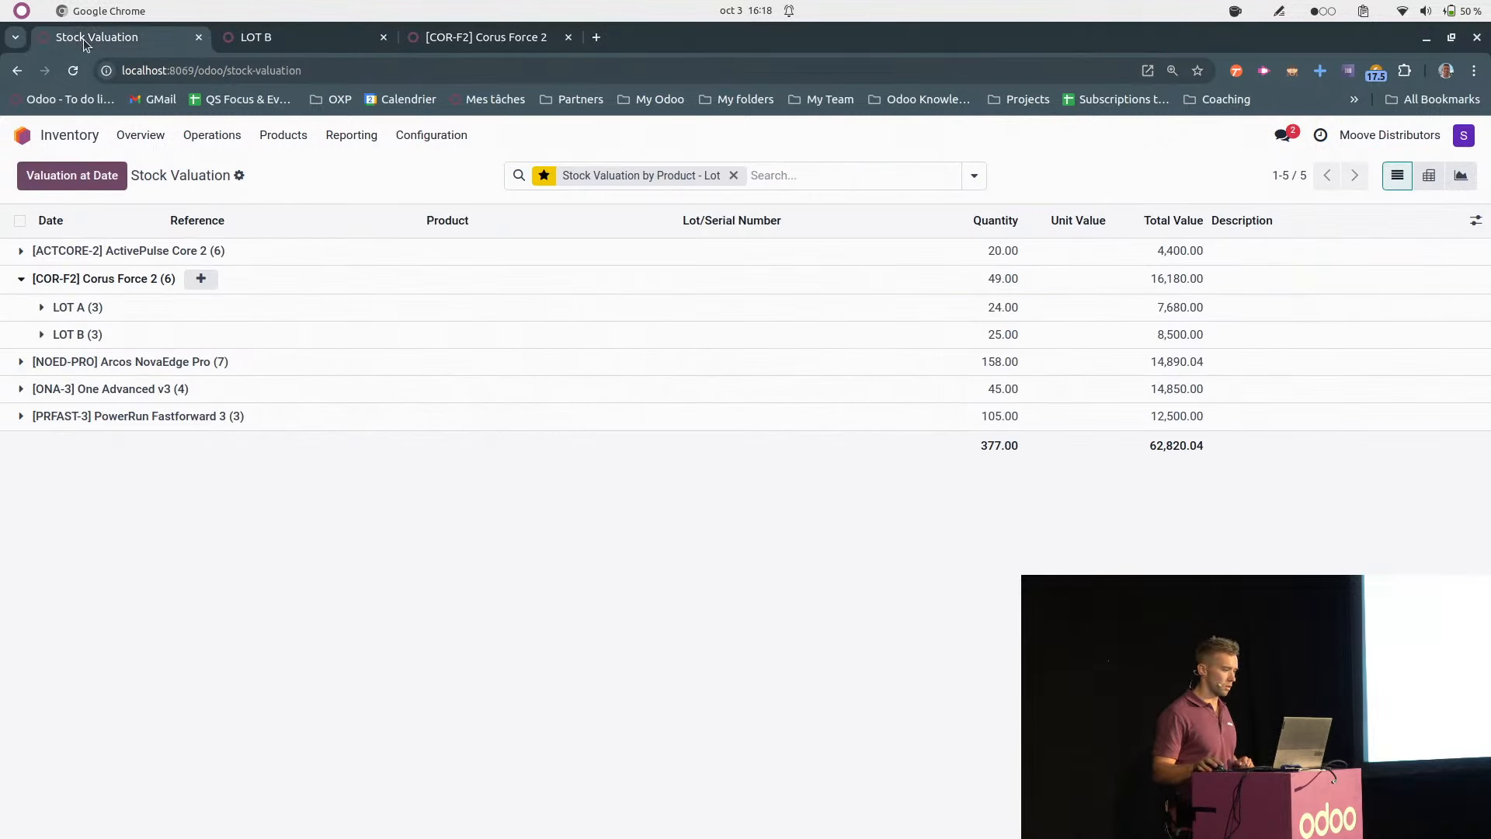
left_click(266, 308)
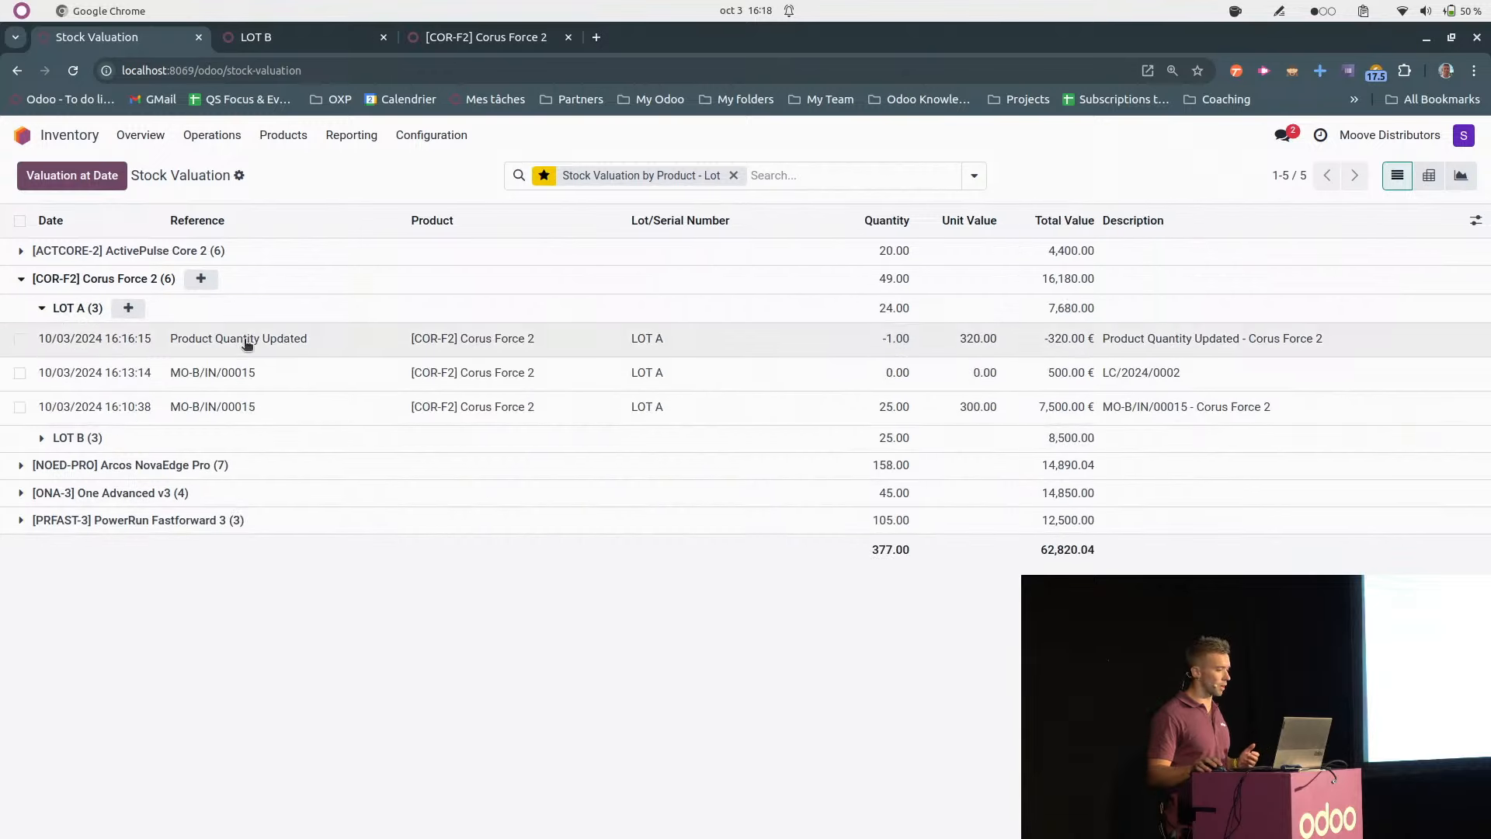
left_click(185, 449)
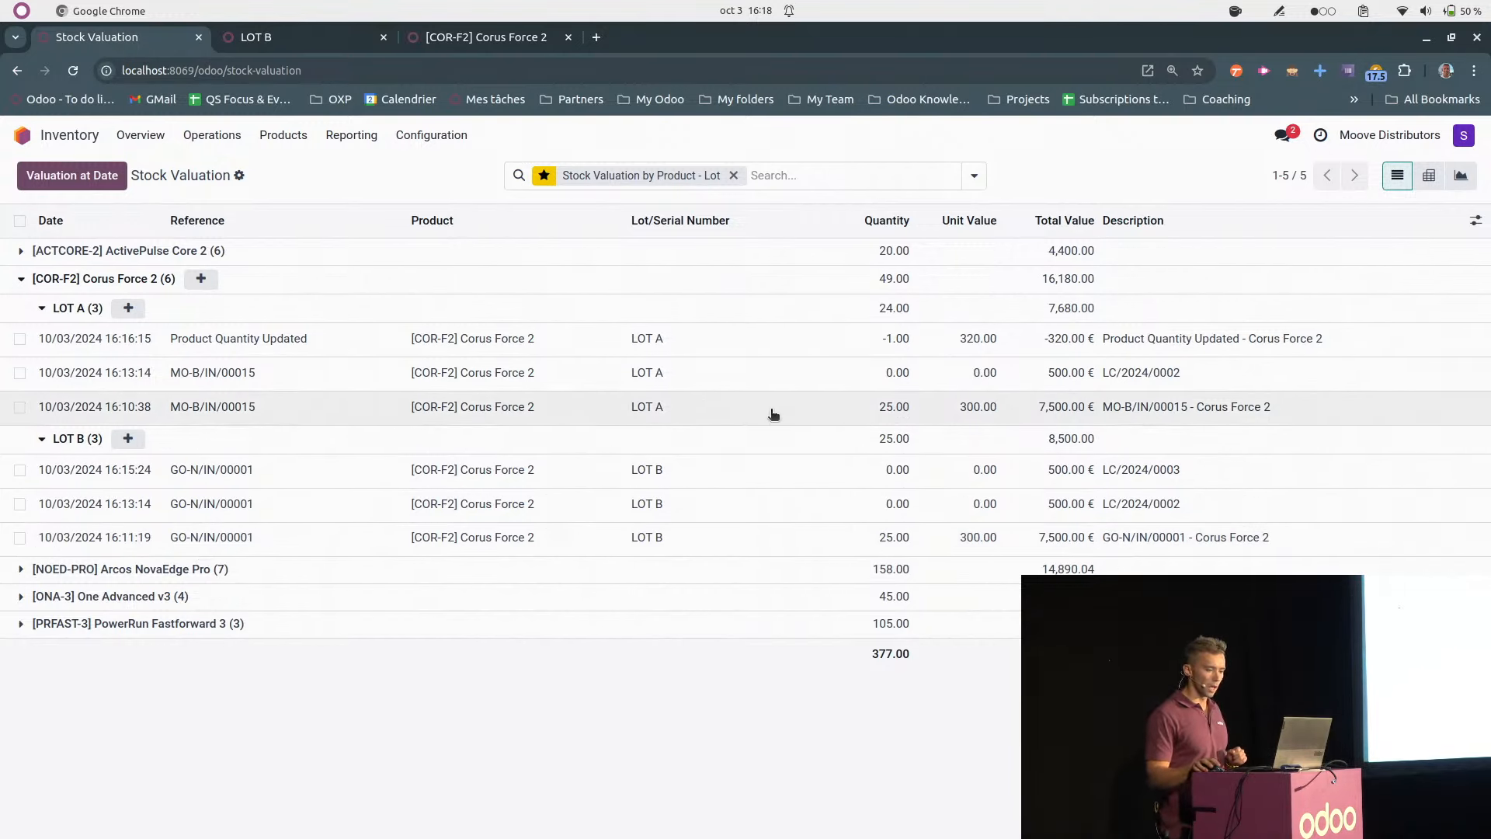
- In the lot browser tab, open the draft Corus vendor bill for 16,500 € from the vendor bills in Invoicing
left_click(301, 31)
left_click(64, 136)
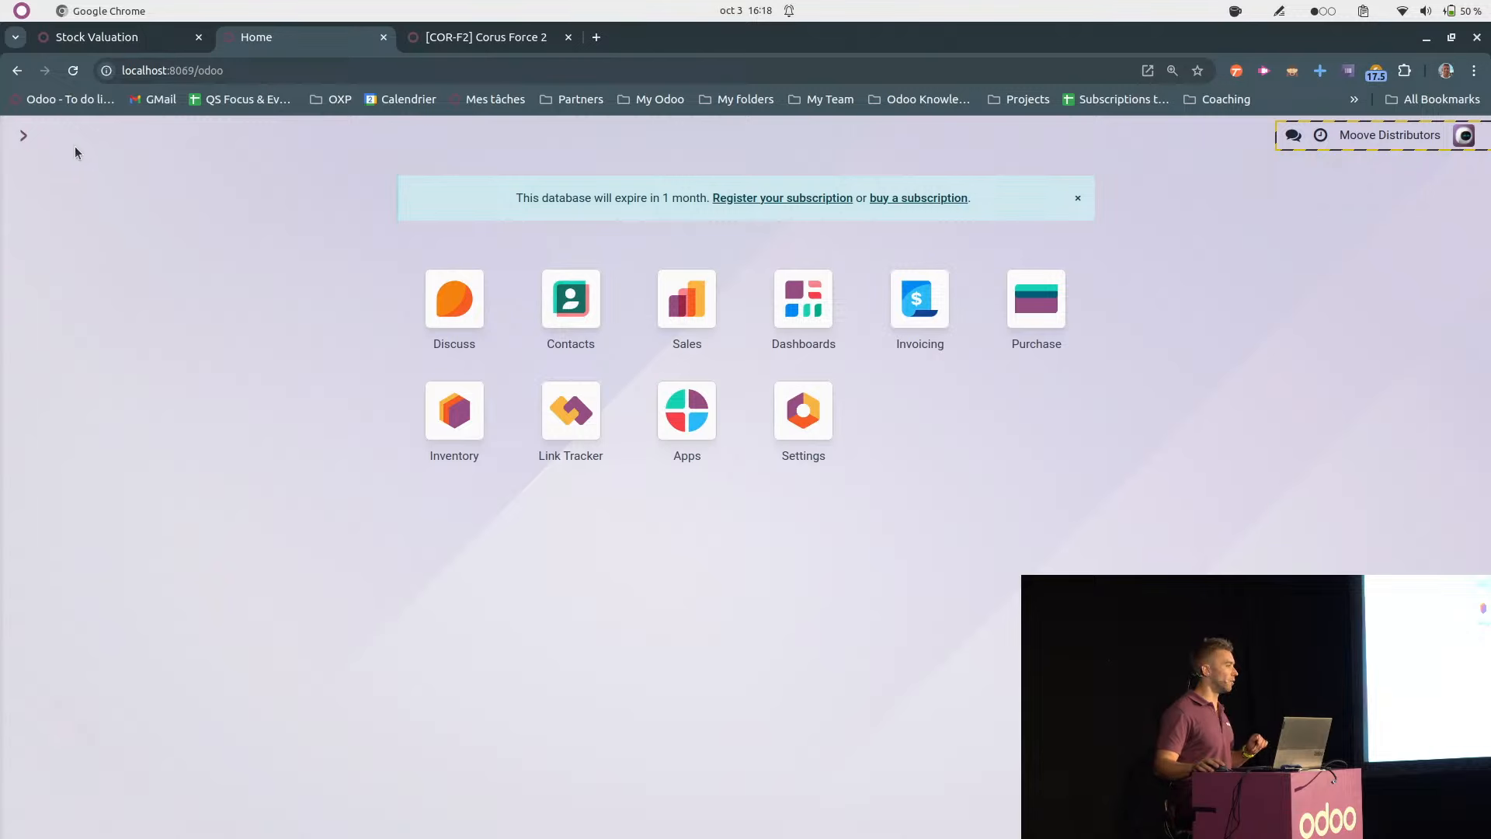
left_click(915, 304)
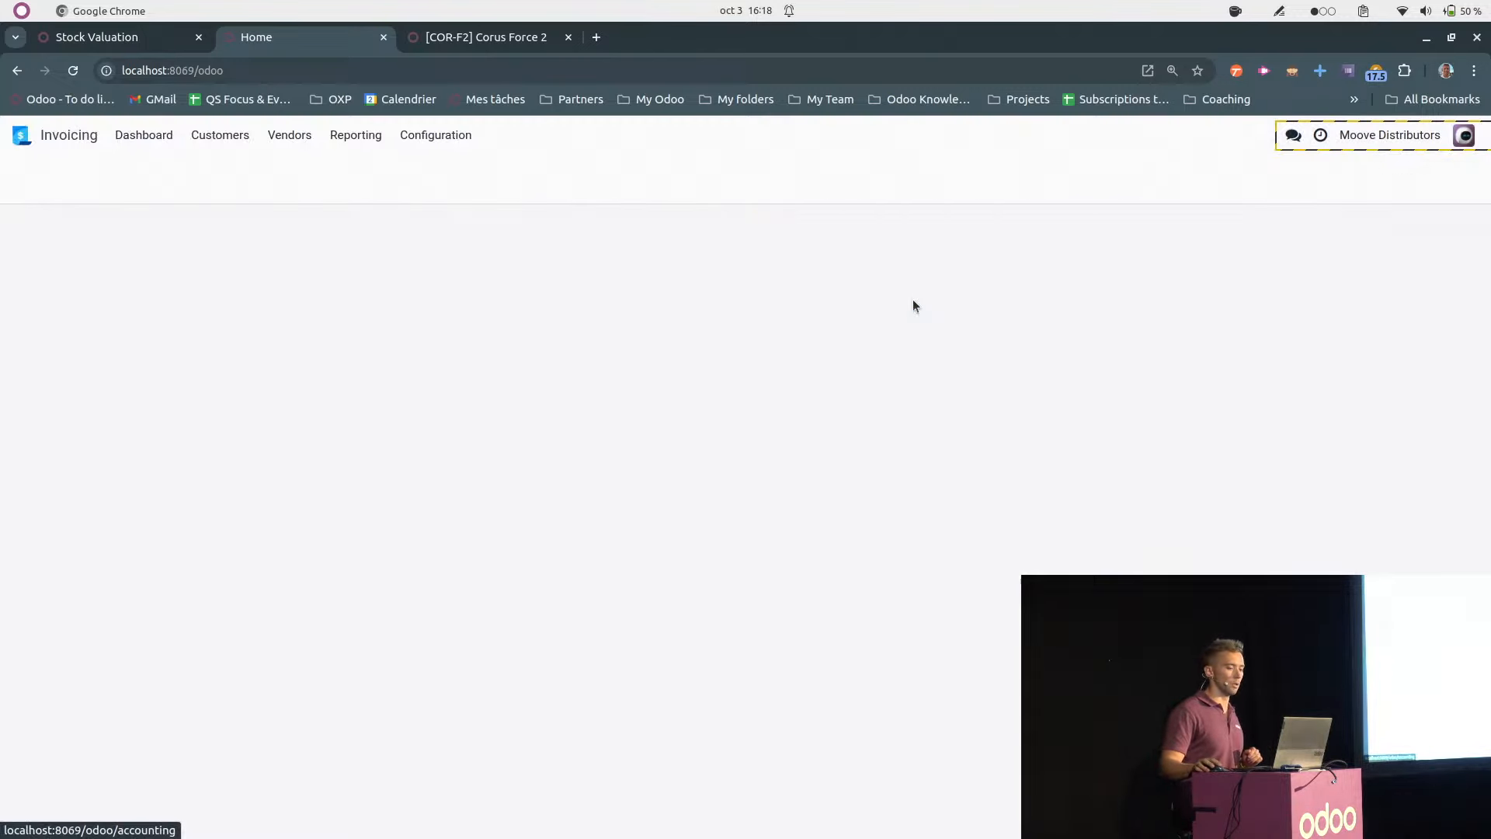
left_click(807, 233)
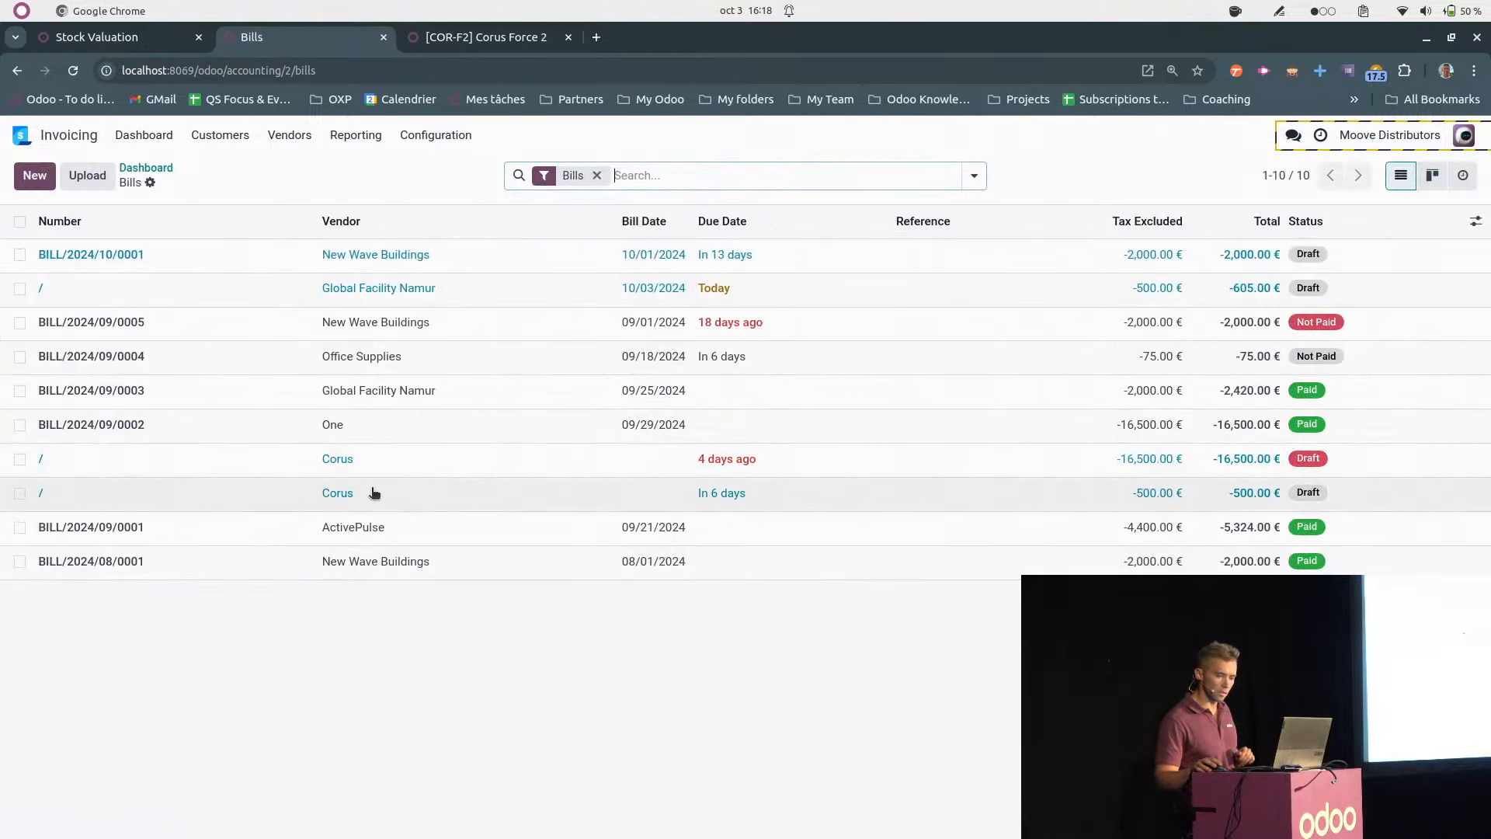
left_click(376, 460)
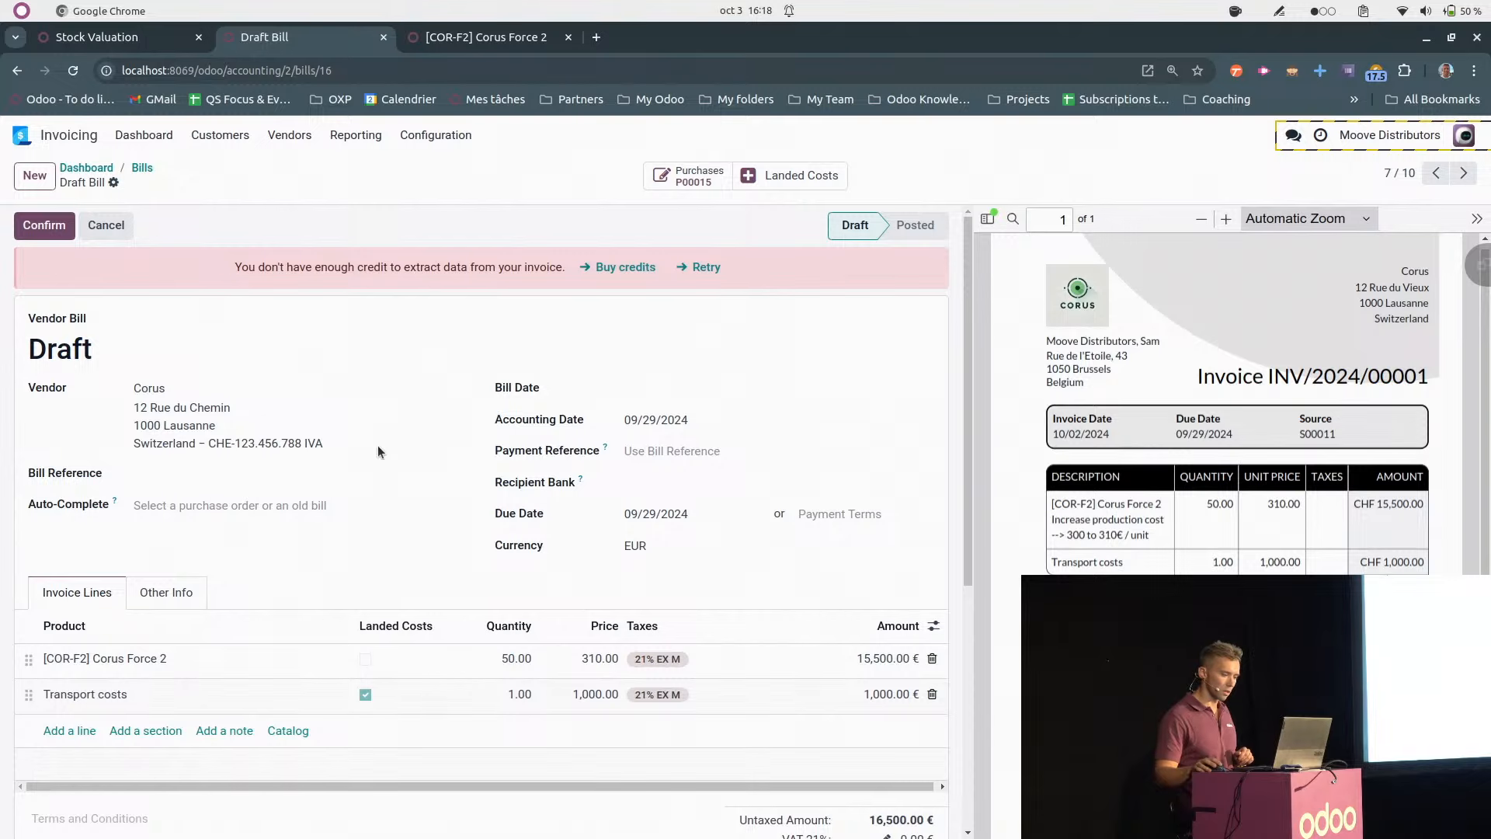
- Set the Corus bill's date to 10/03/2024 and confirm the bill
left_click(66, 233)
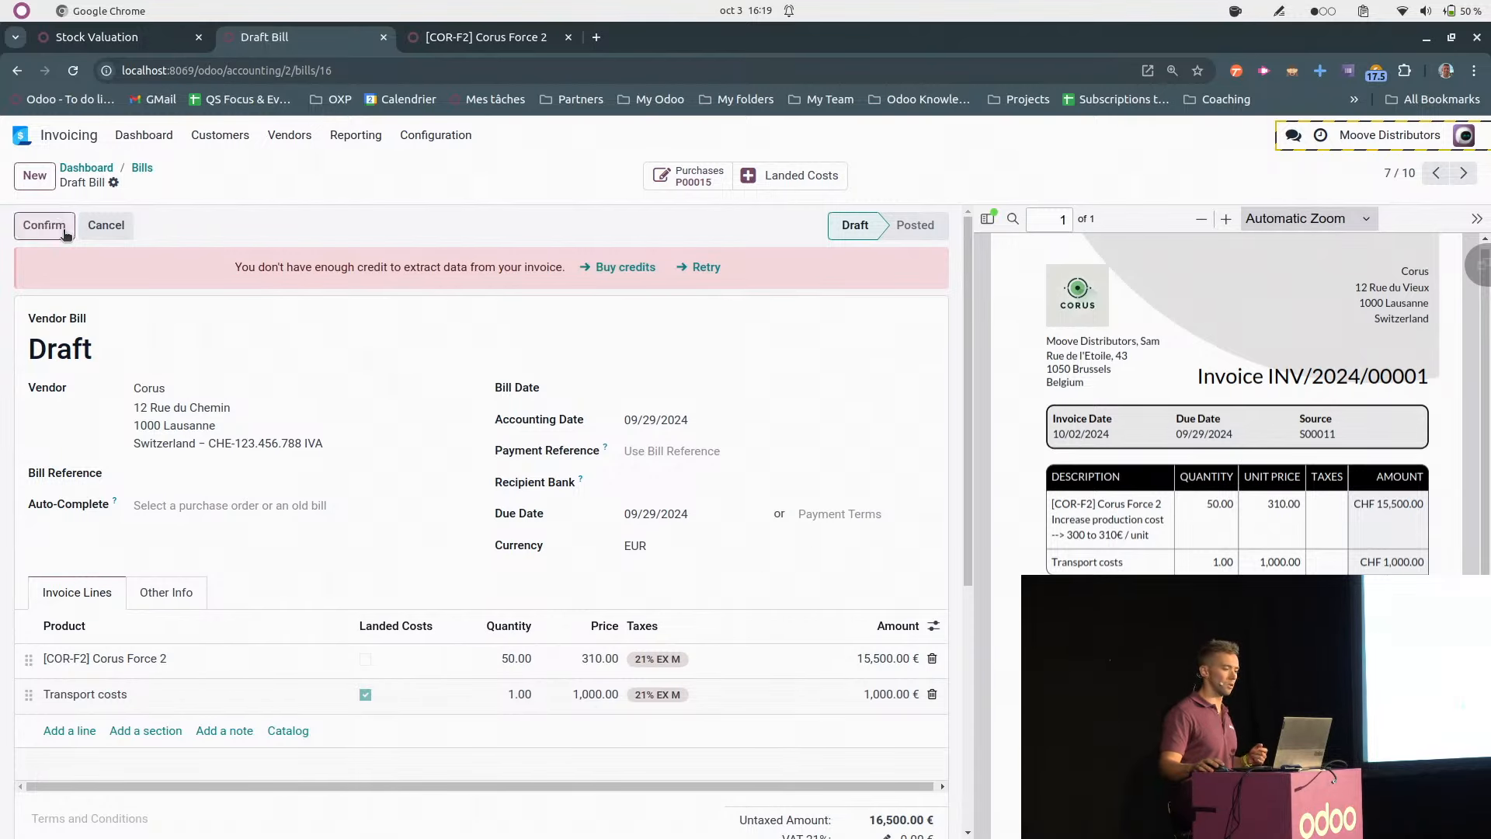
left_click(296, 521)
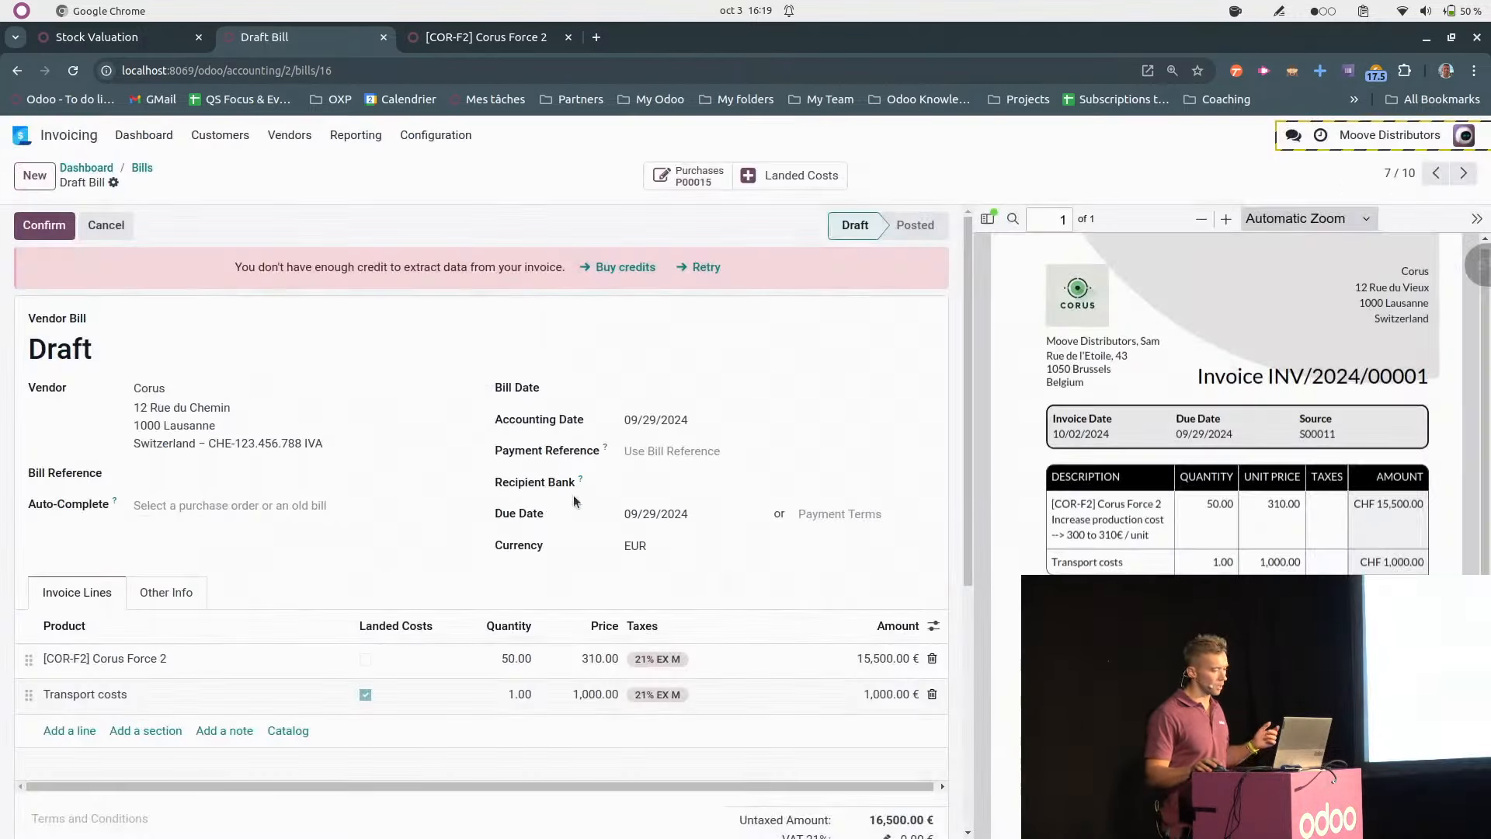
left_click(699, 388)
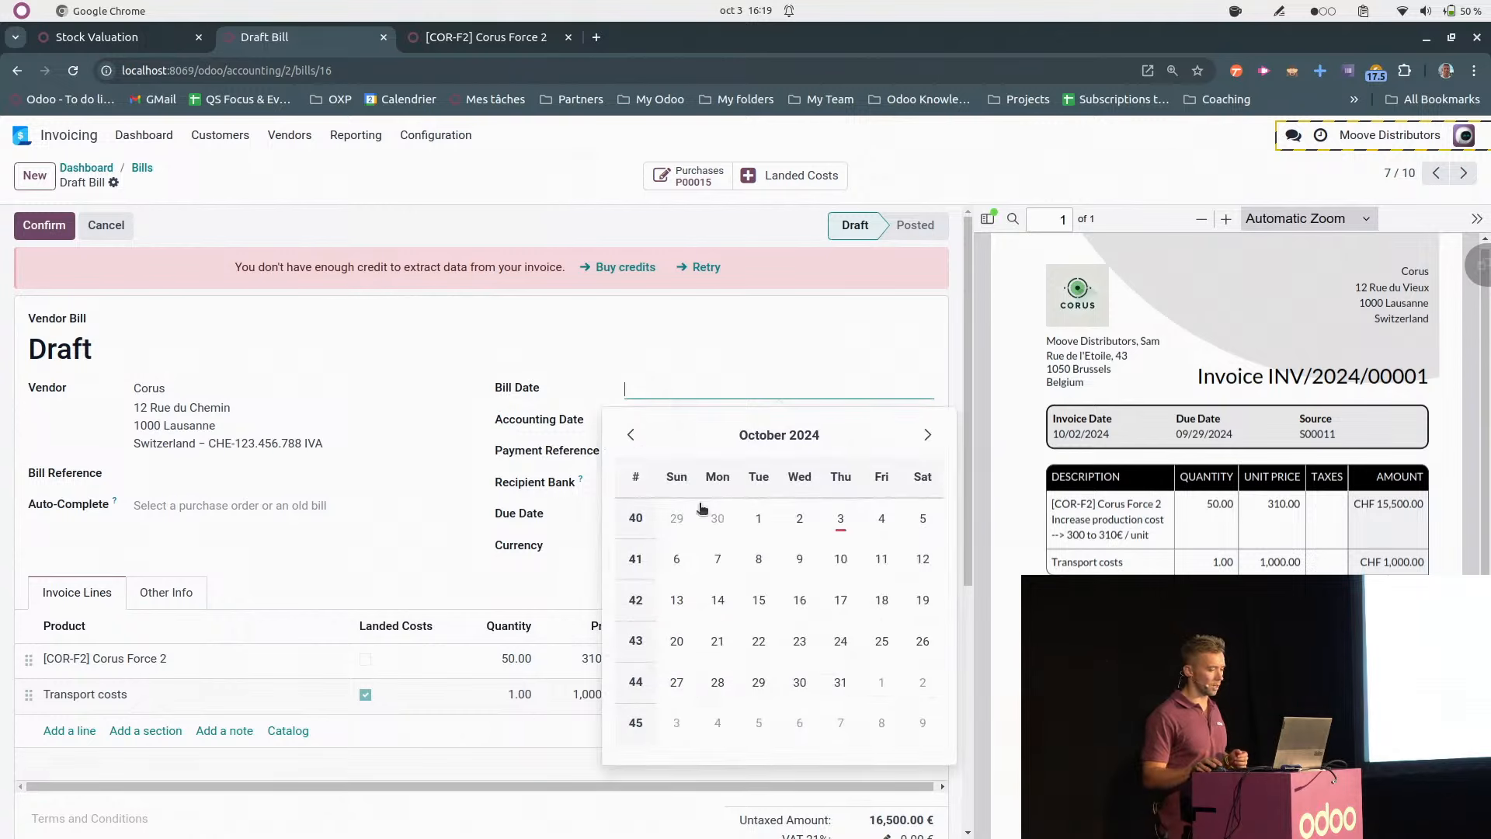
left_click(840, 518)
left_click(42, 230)
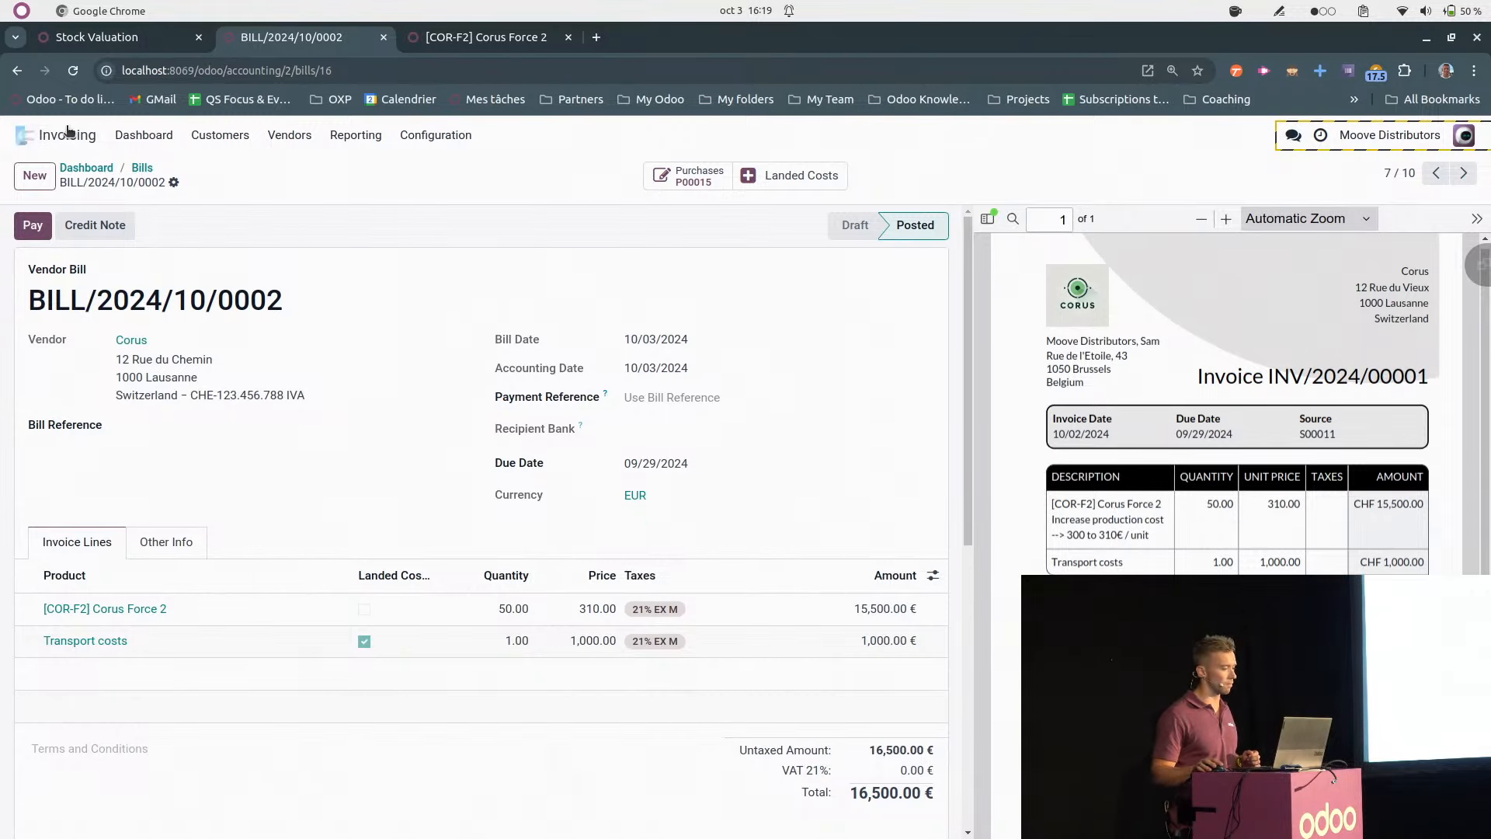
- Reload the stock valuation report and expand Corus Force 2 with LOT A and LOT B to examine the bill's valuation entries
left_click(149, 40)
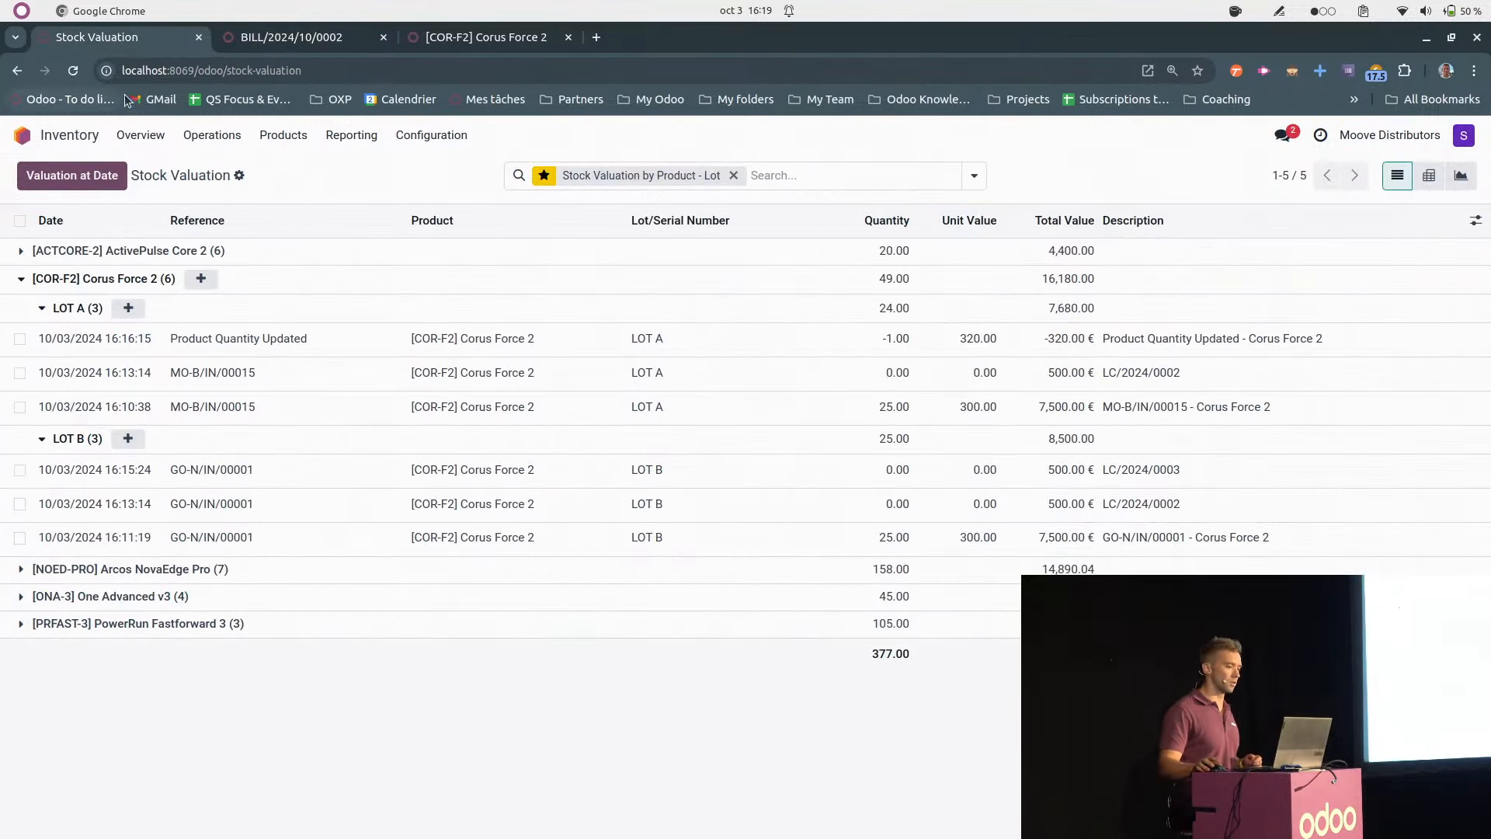
left_click(74, 70)
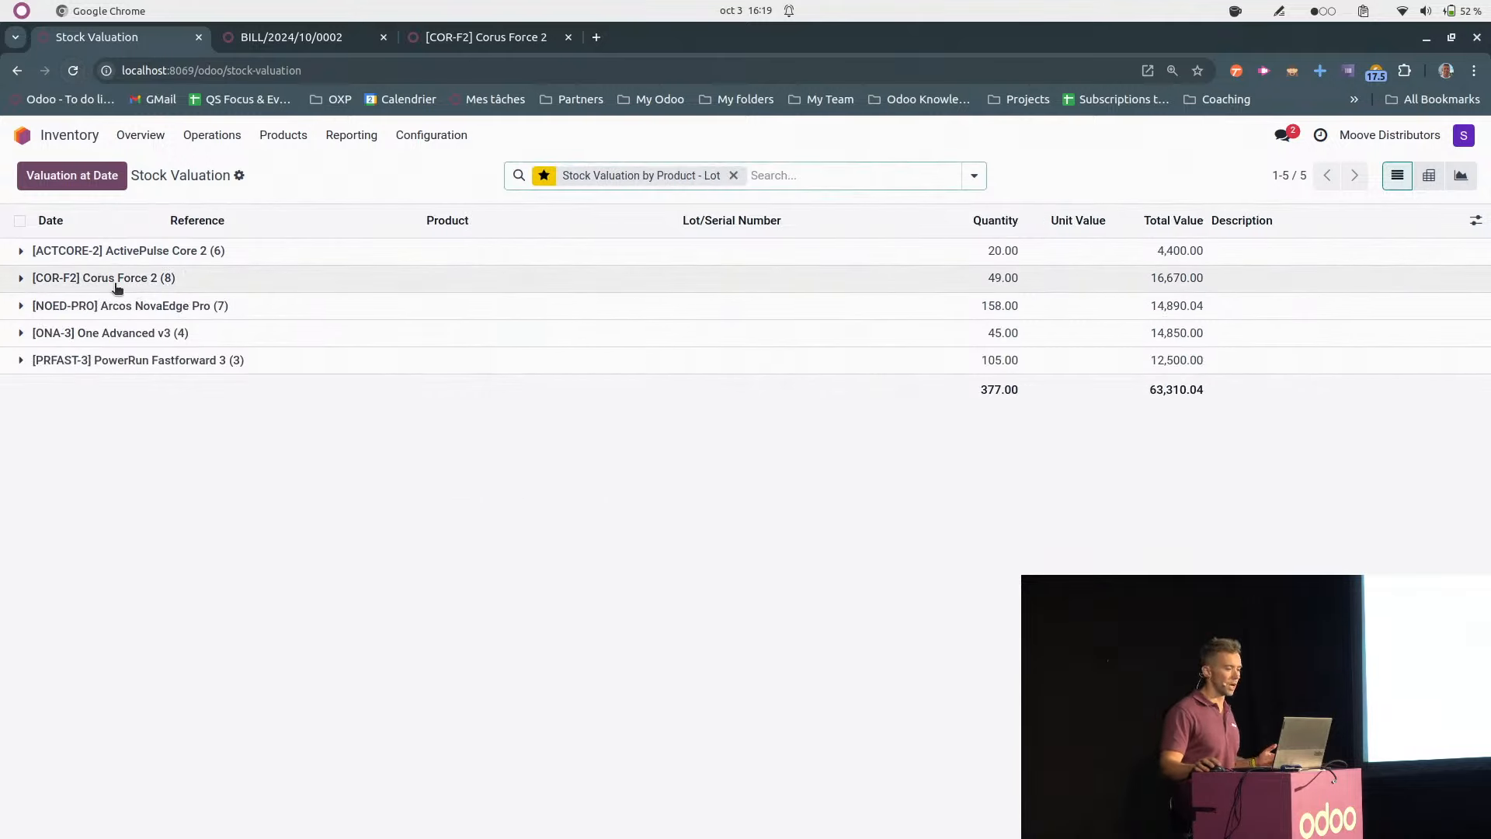
left_click(118, 287)
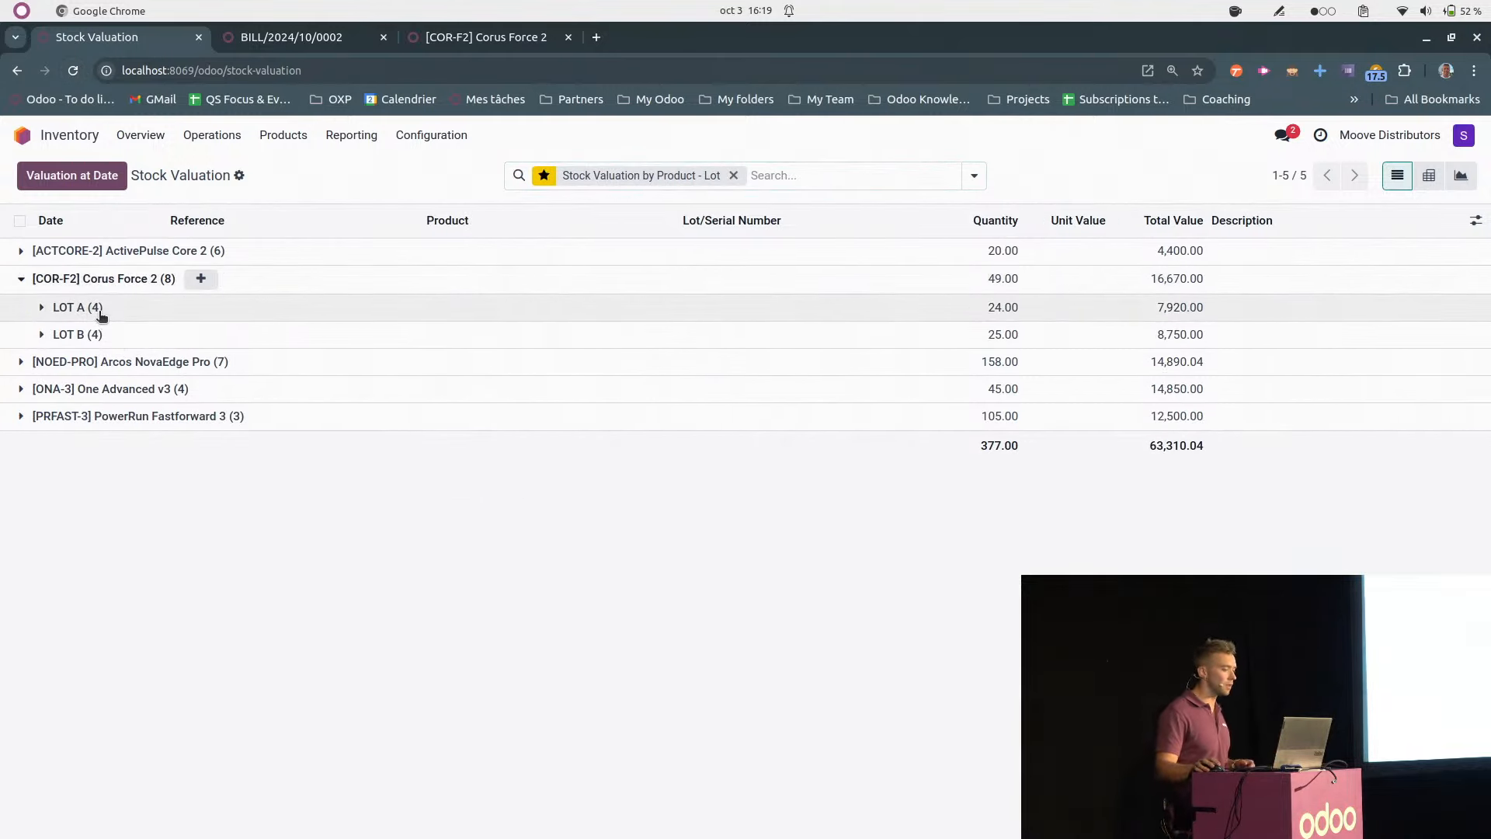
left_click(100, 313)
left_click(90, 475)
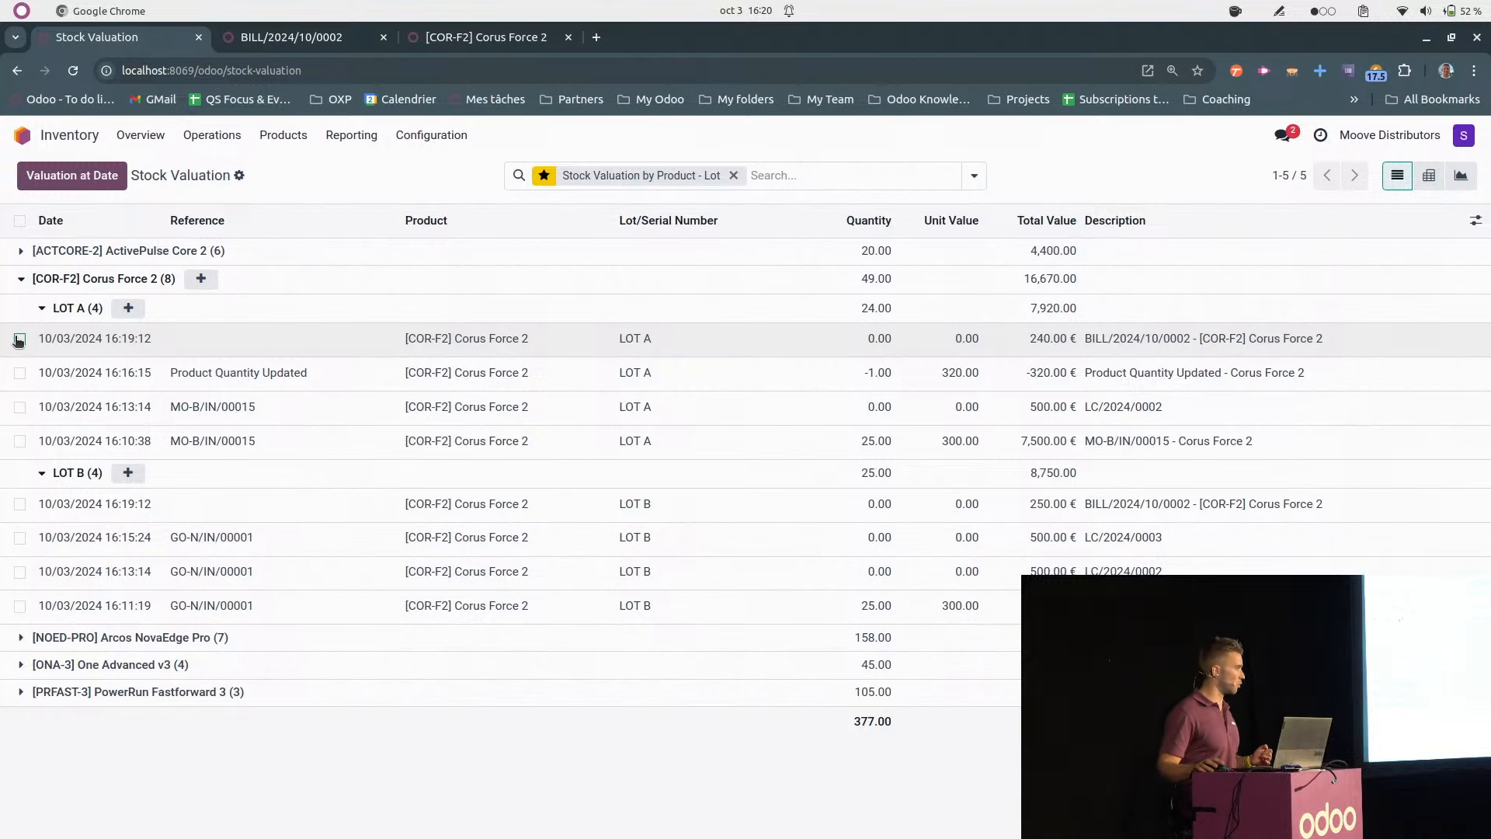
- Select the Product Quantity Updated entry of LOT A to view its available actions, including Adjust Valuation, and deselect it
left_click(19, 374)
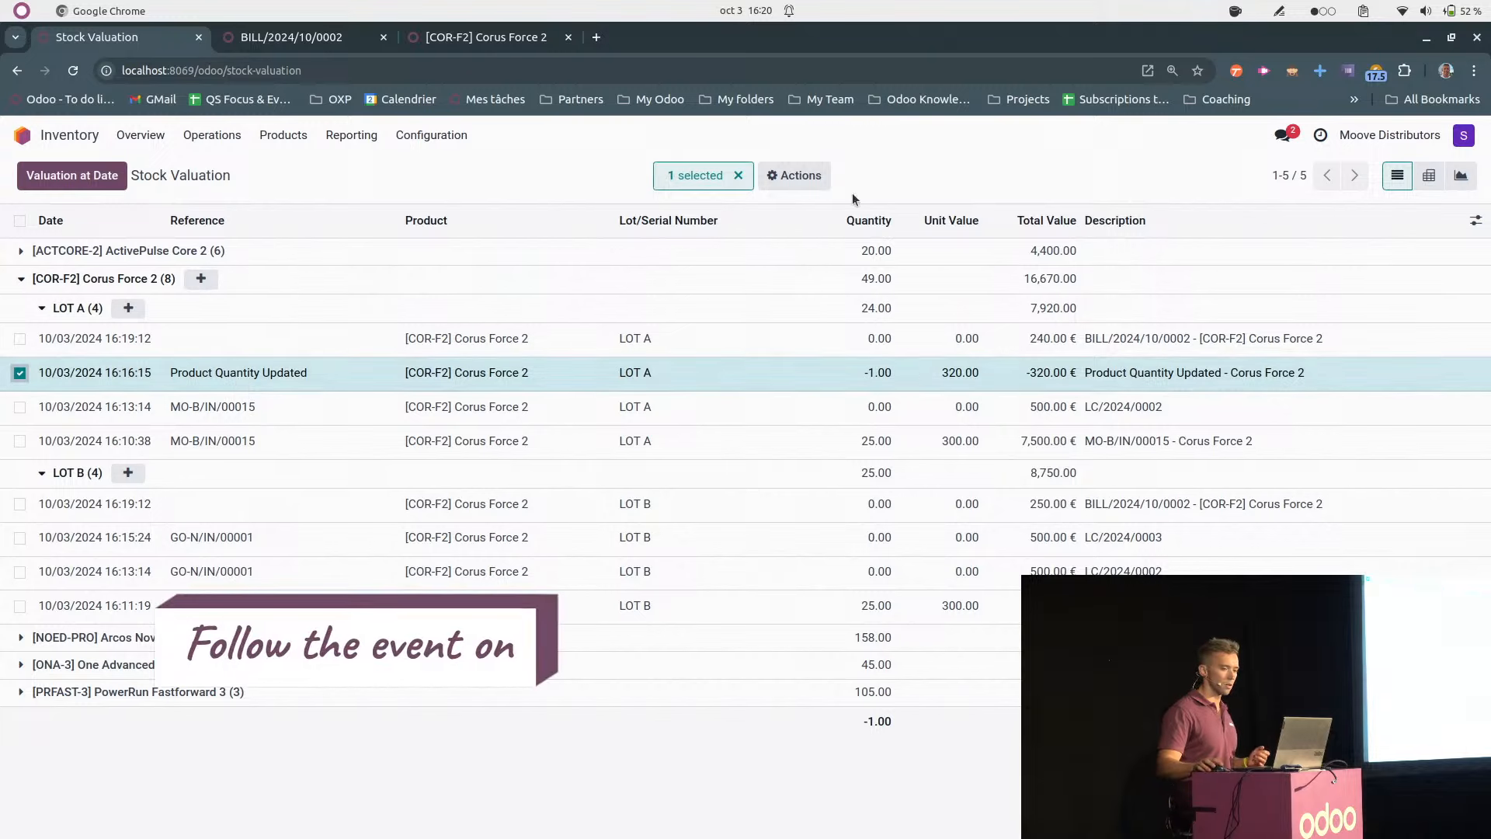
left_click(793, 175)
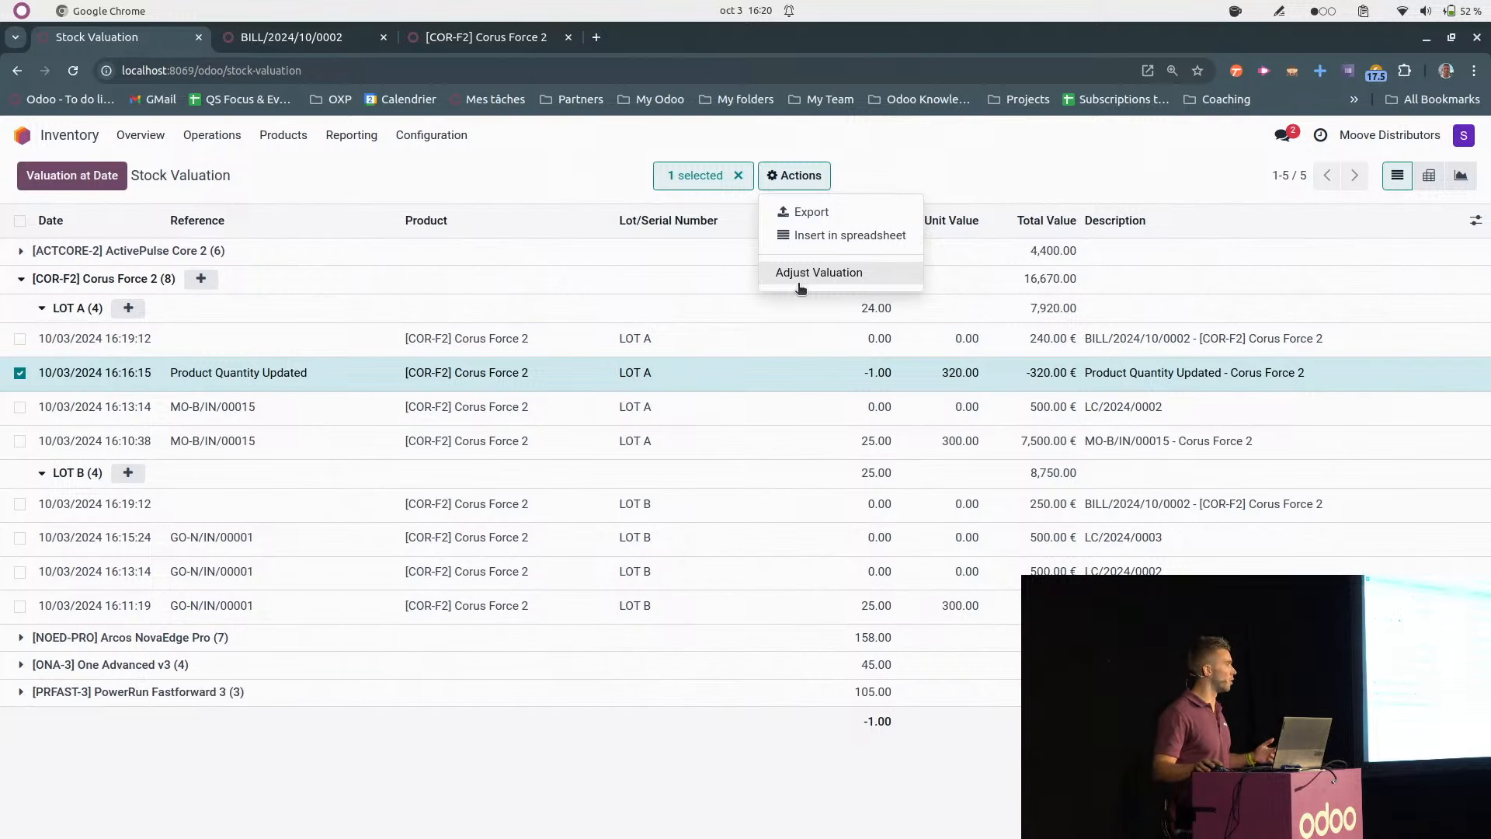
left_click(20, 373)
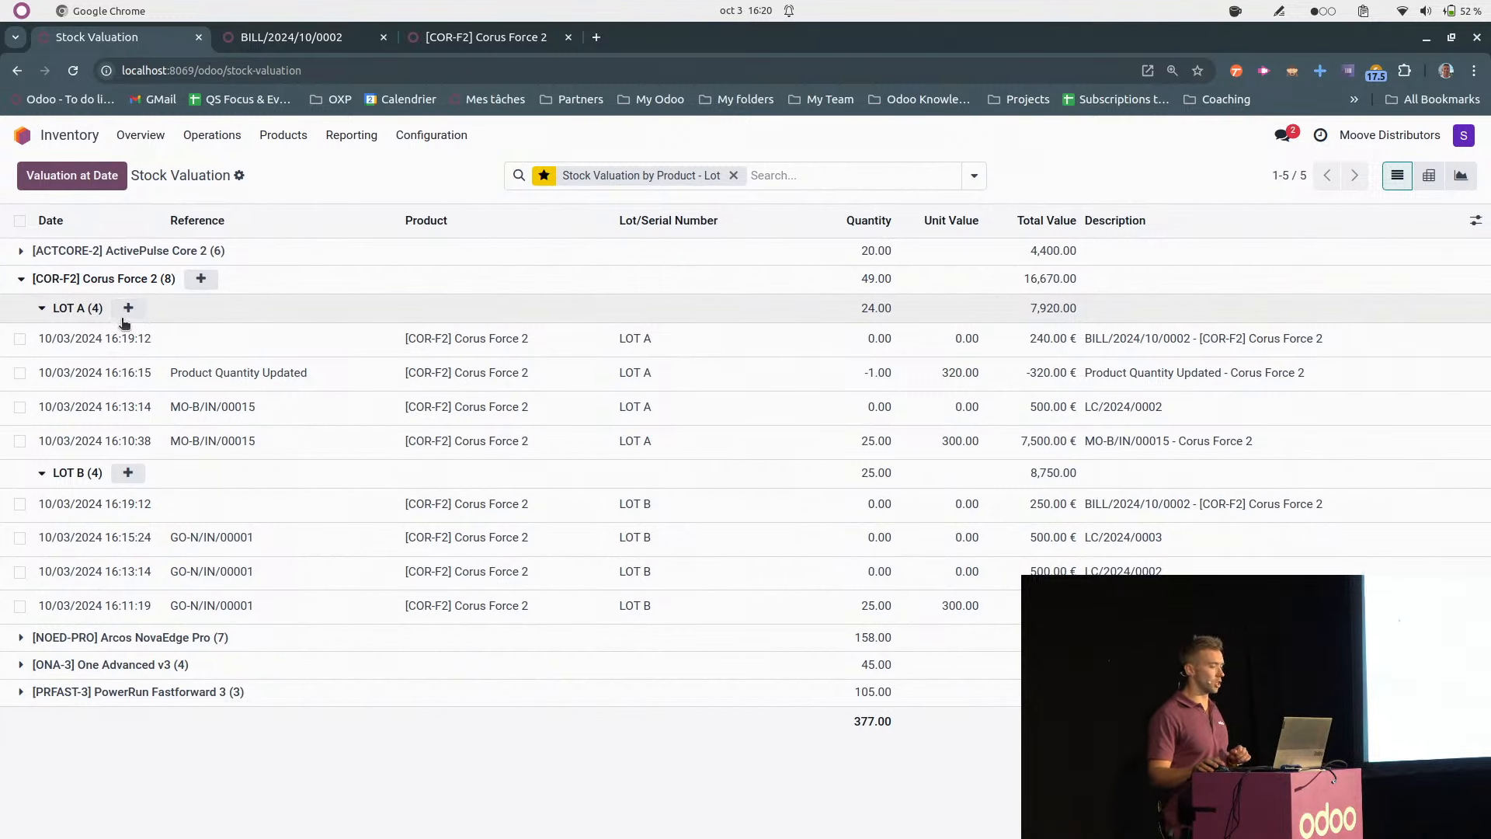
- Open the Champions Corner quotation in status Quotation Sent from Sales and confirm it as a sales order
left_click(48, 143)
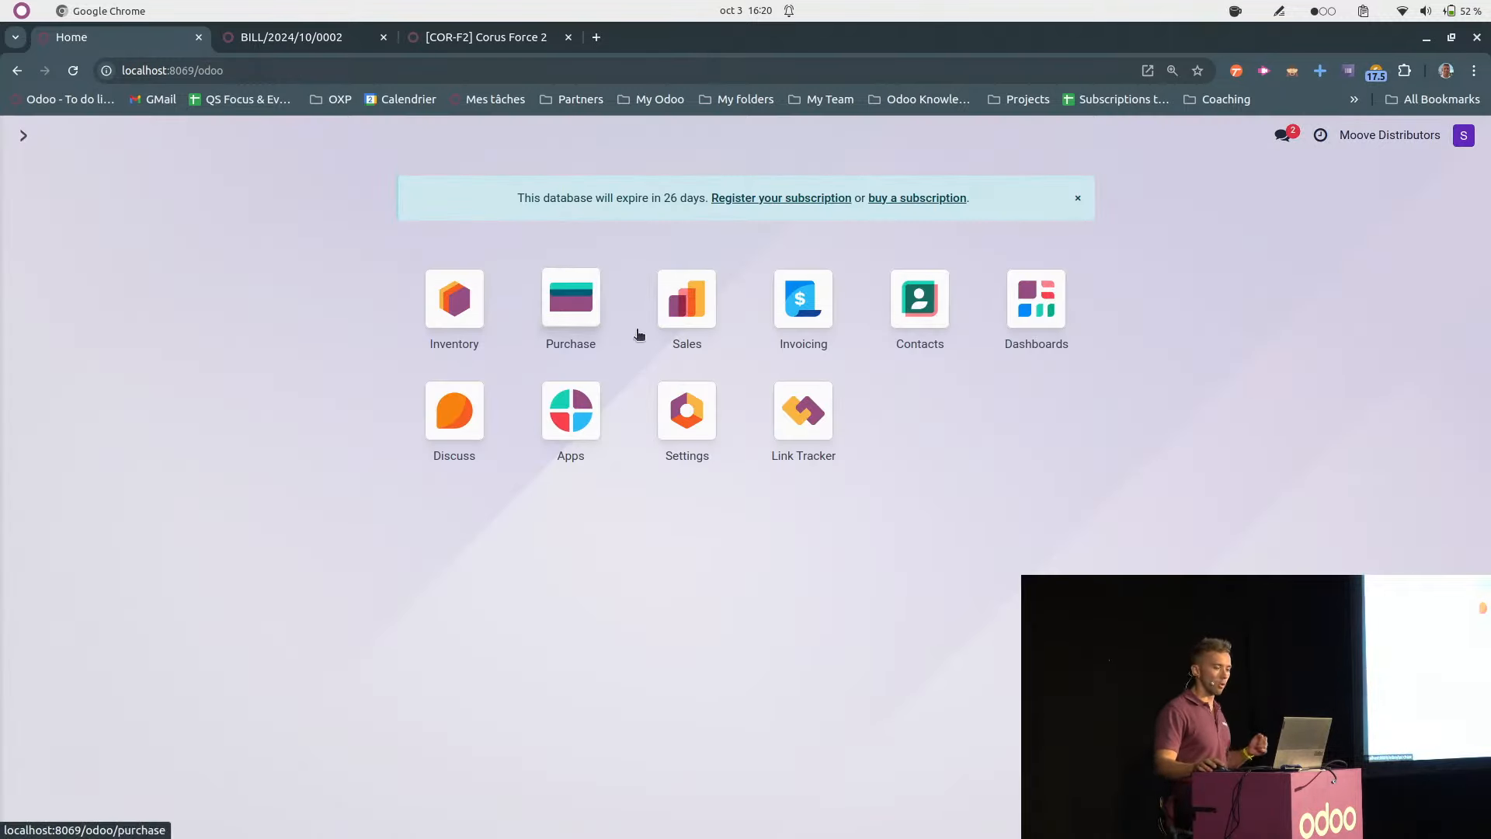
left_click(677, 310)
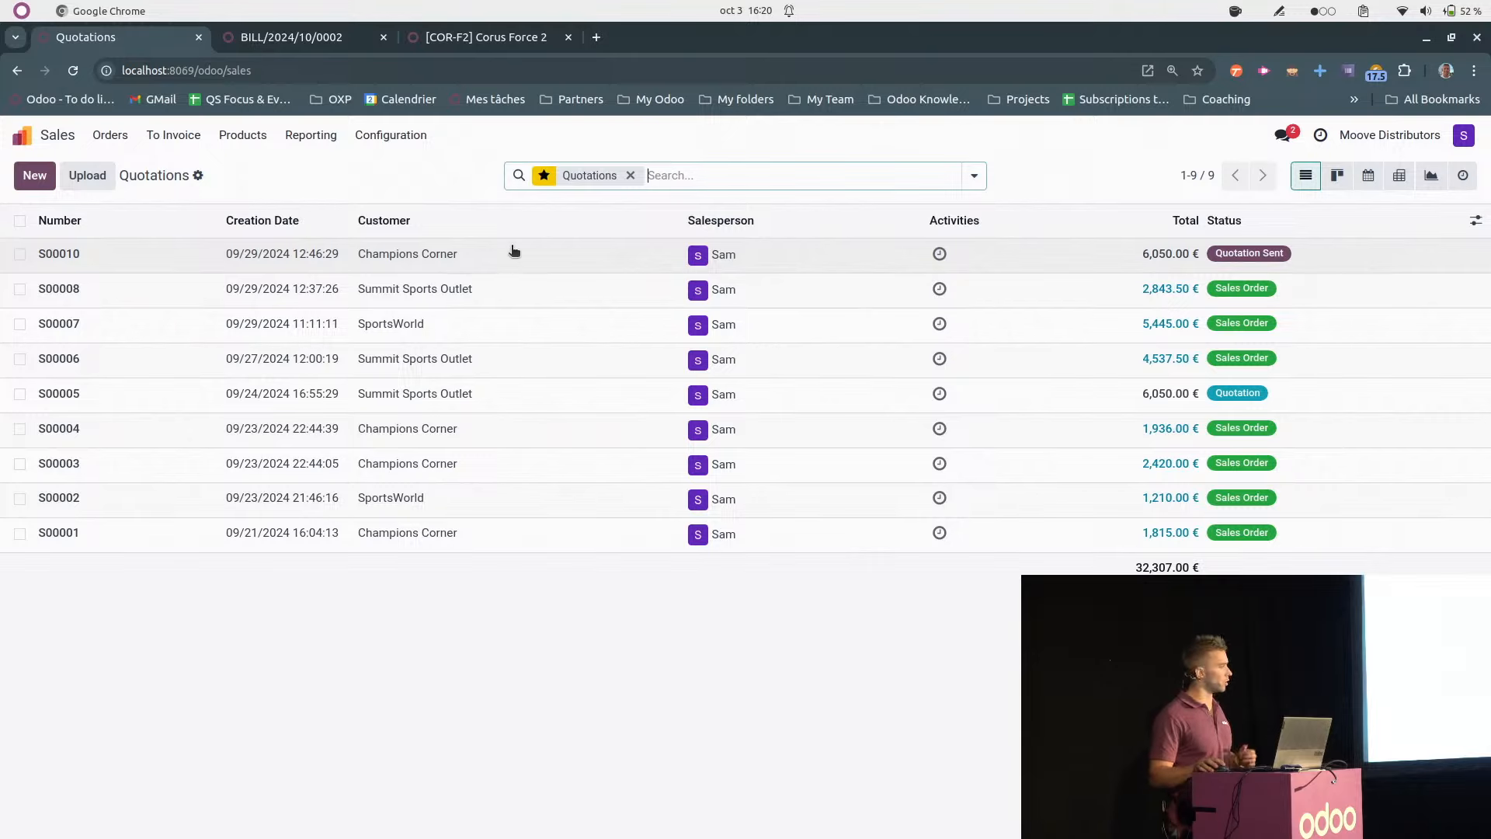
left_click(513, 252)
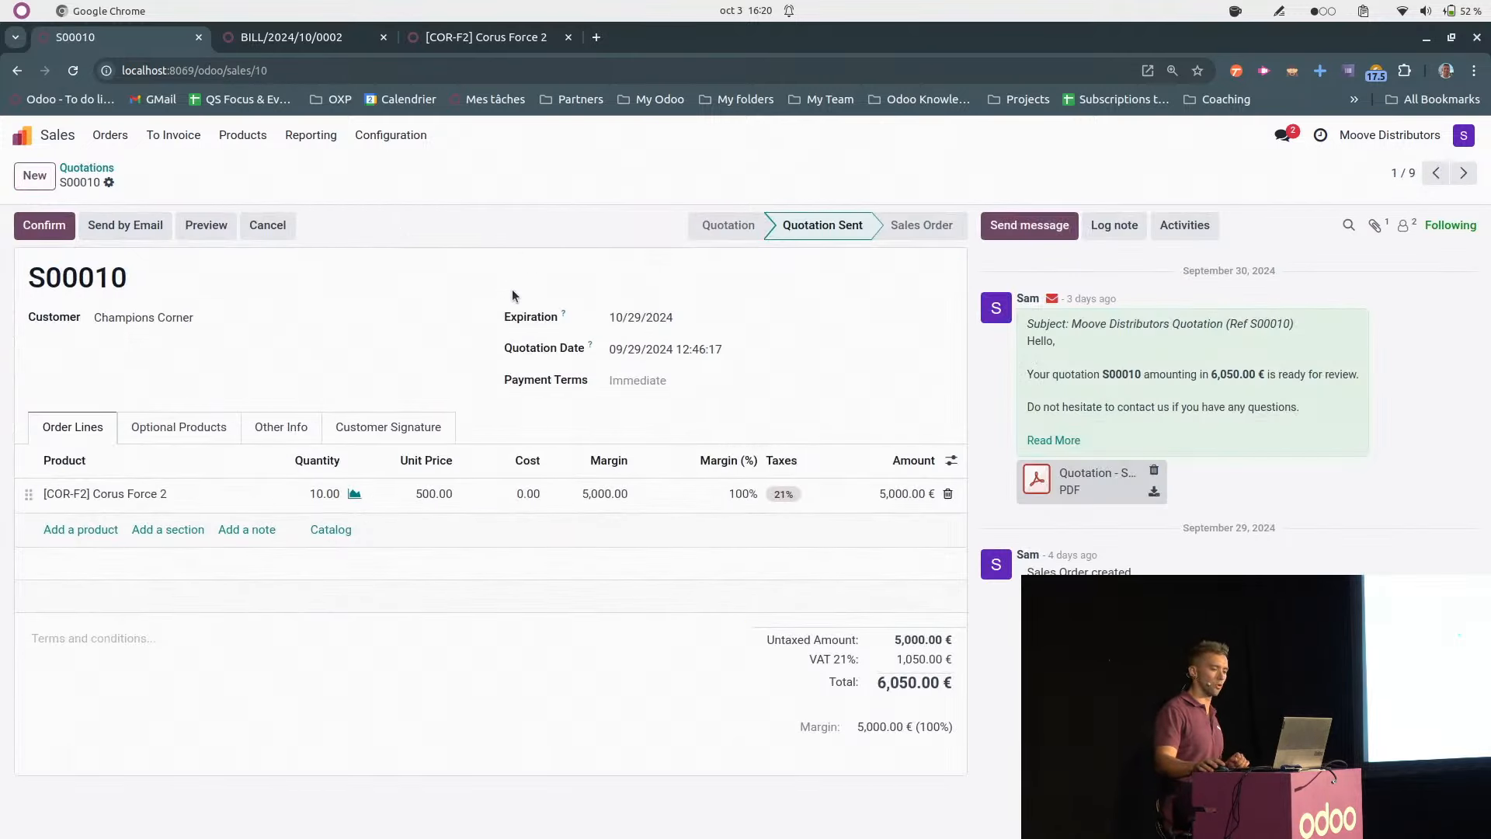
left_click(44, 225)
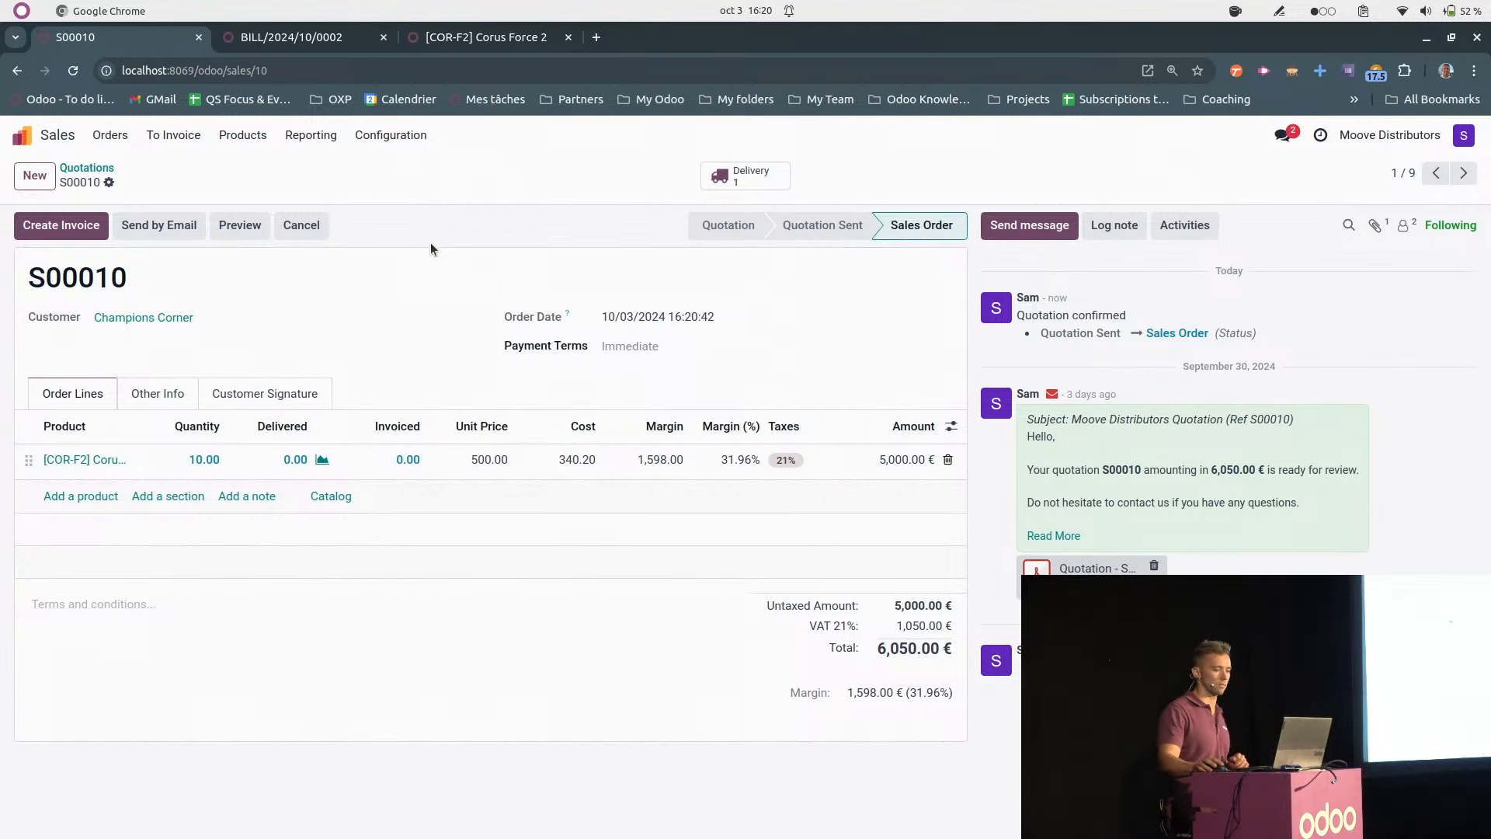
- Validate the order's delivery of 10 Corus Force 2 units from LOT A and return to the sales order to check its margin
left_click(716, 178)
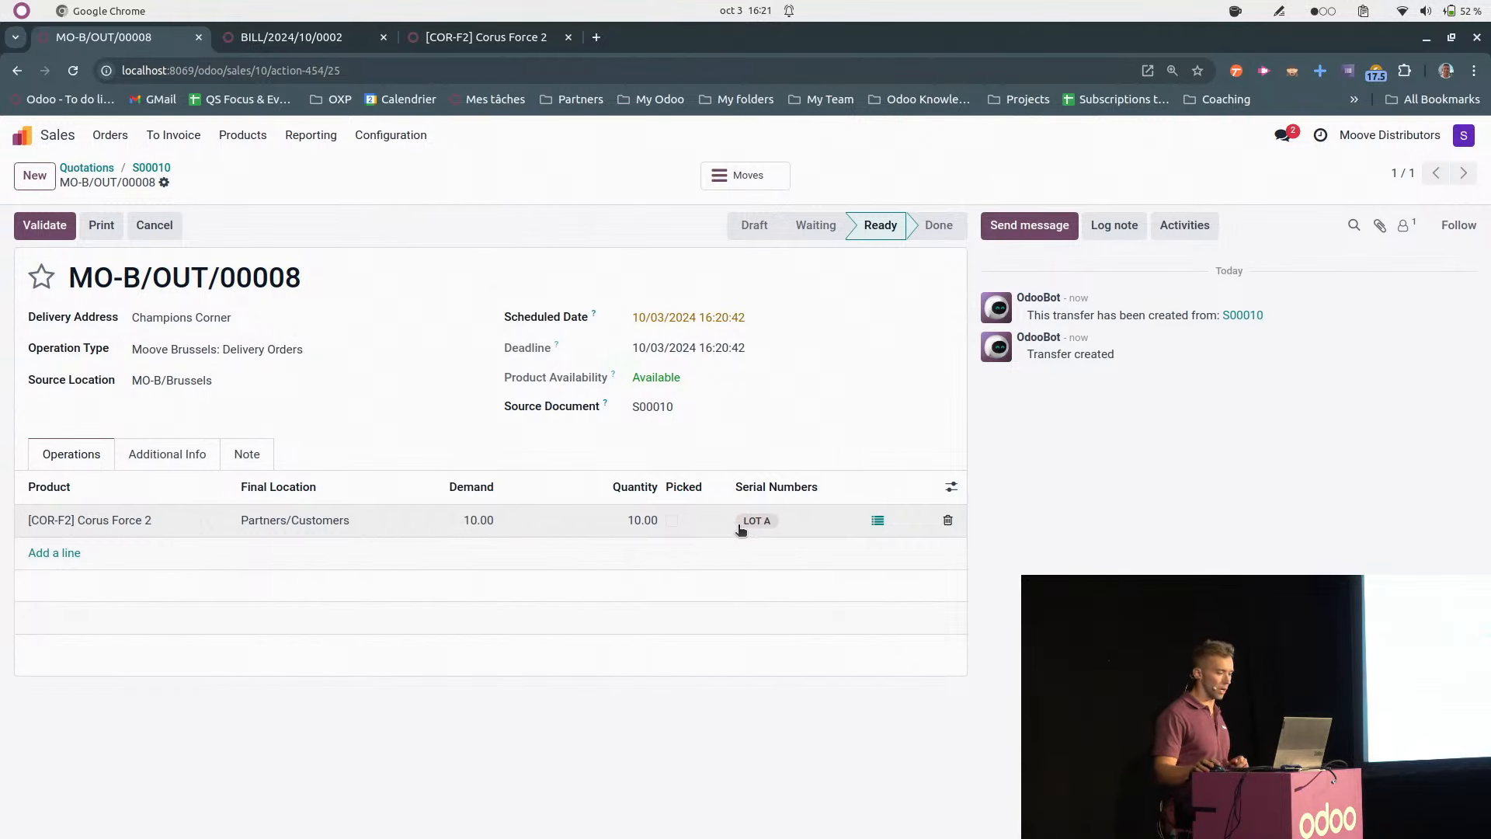
left_click(53, 230)
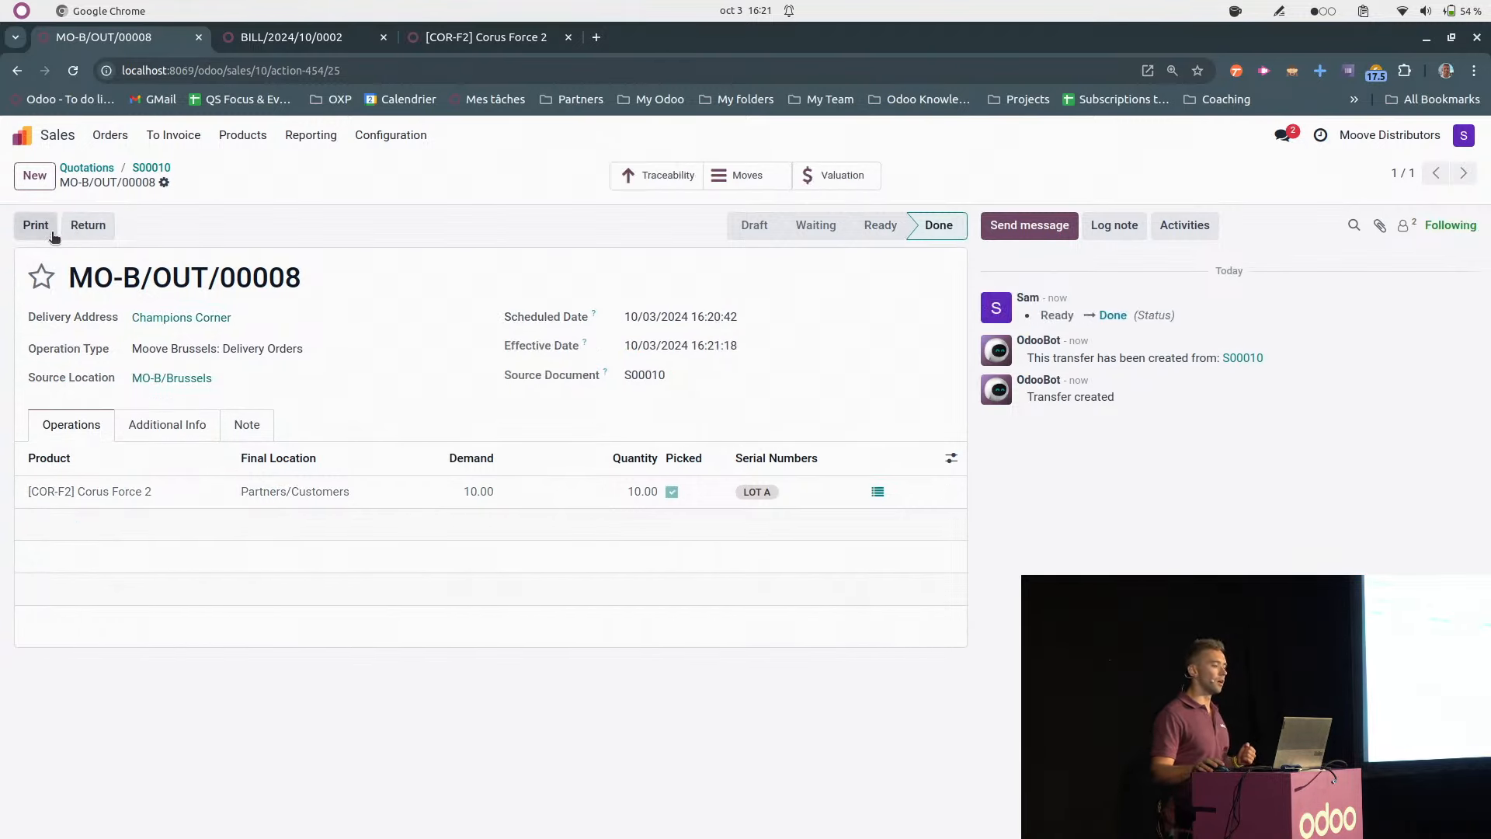
left_click(144, 168)
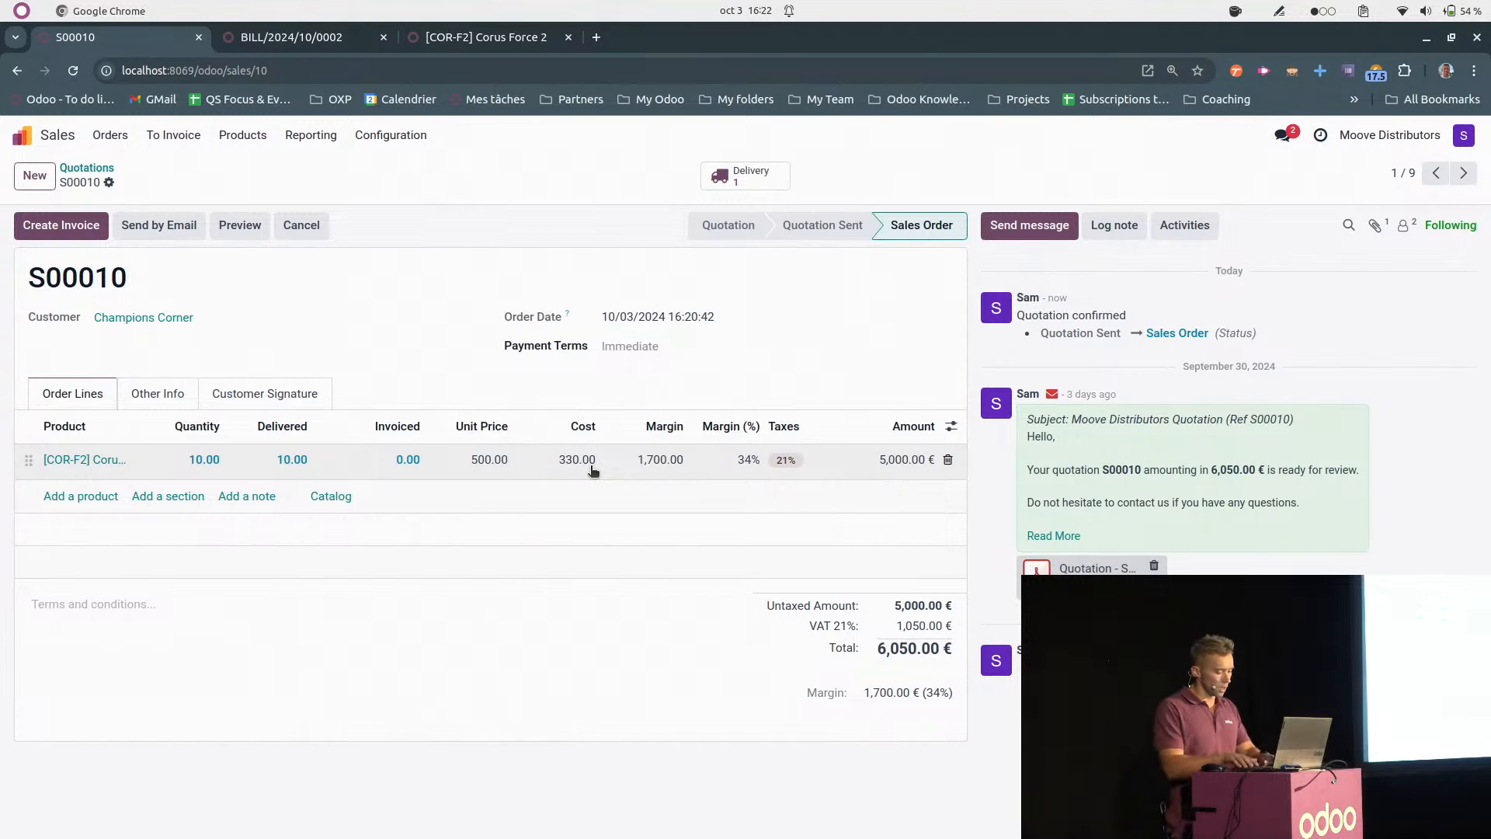
key("ctrl+alt+Right")
key("ctrl+alt+Left")
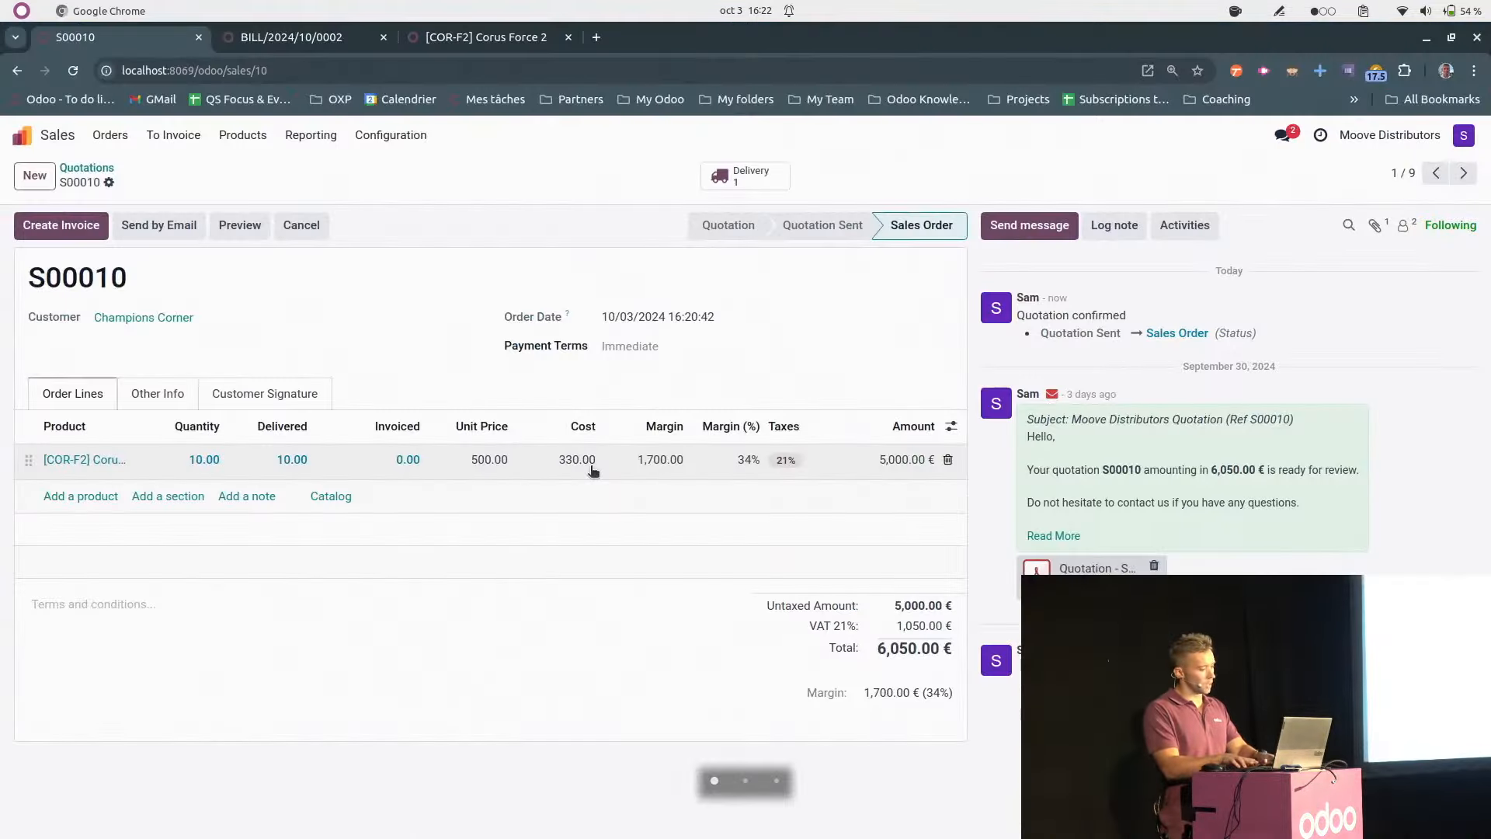
key("ctrl+alt+Right")
key("ctrl+alt+Left")
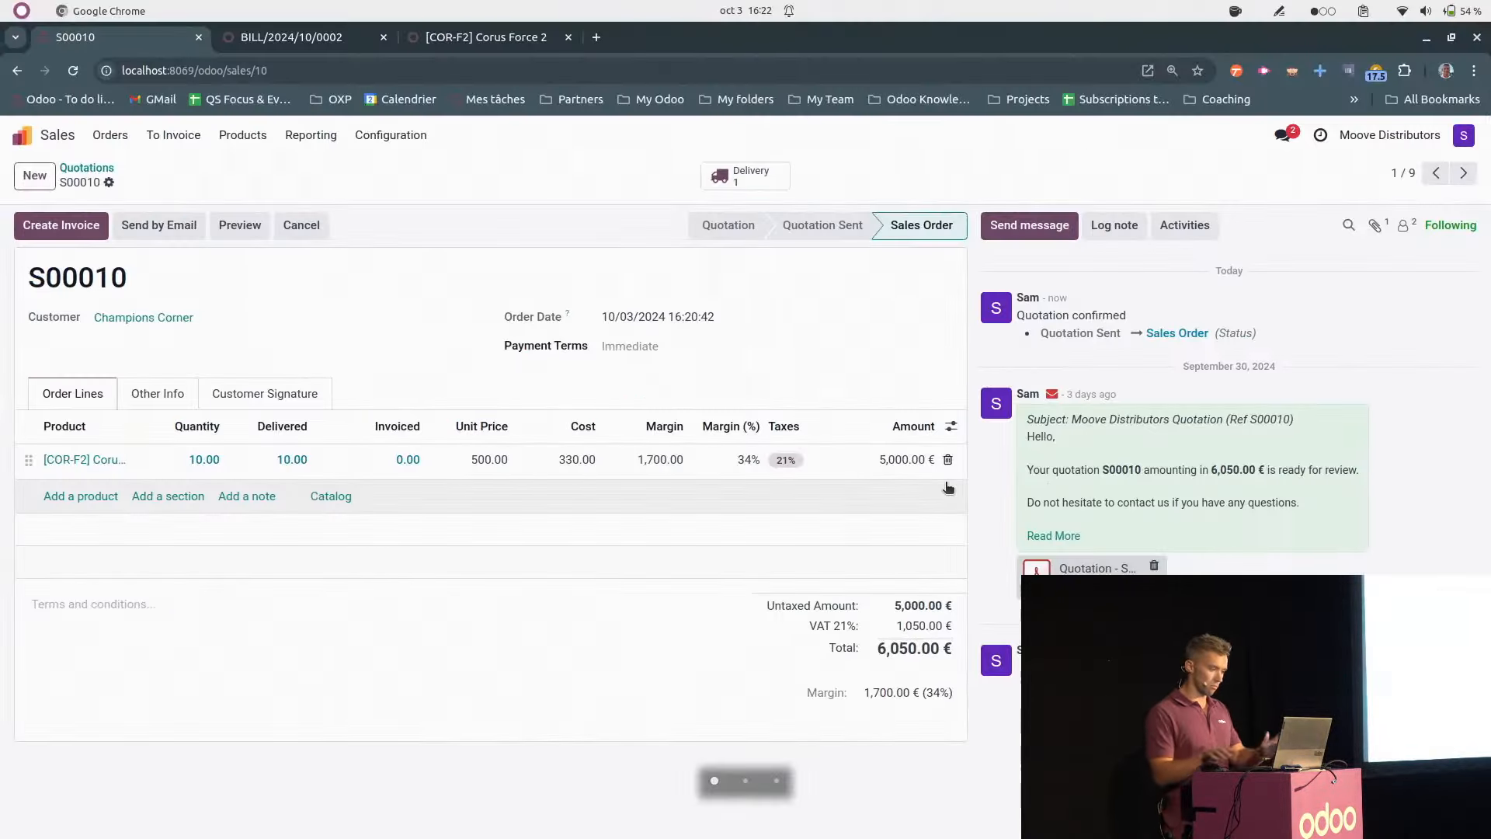
- Open the Margins dashboard to examine expected and actual margins by product and lot
left_click(23, 136)
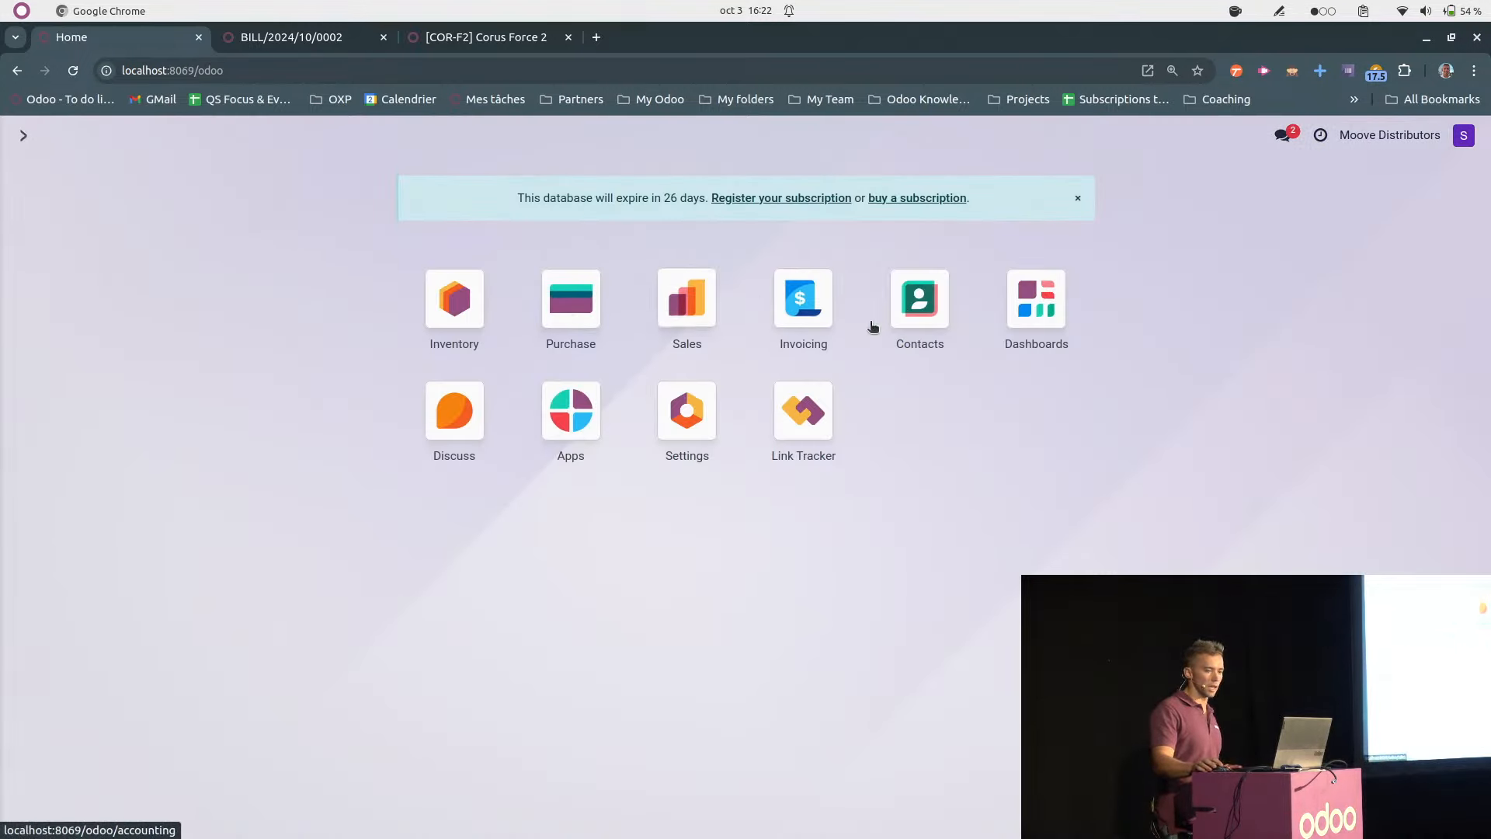
left_click(1028, 311)
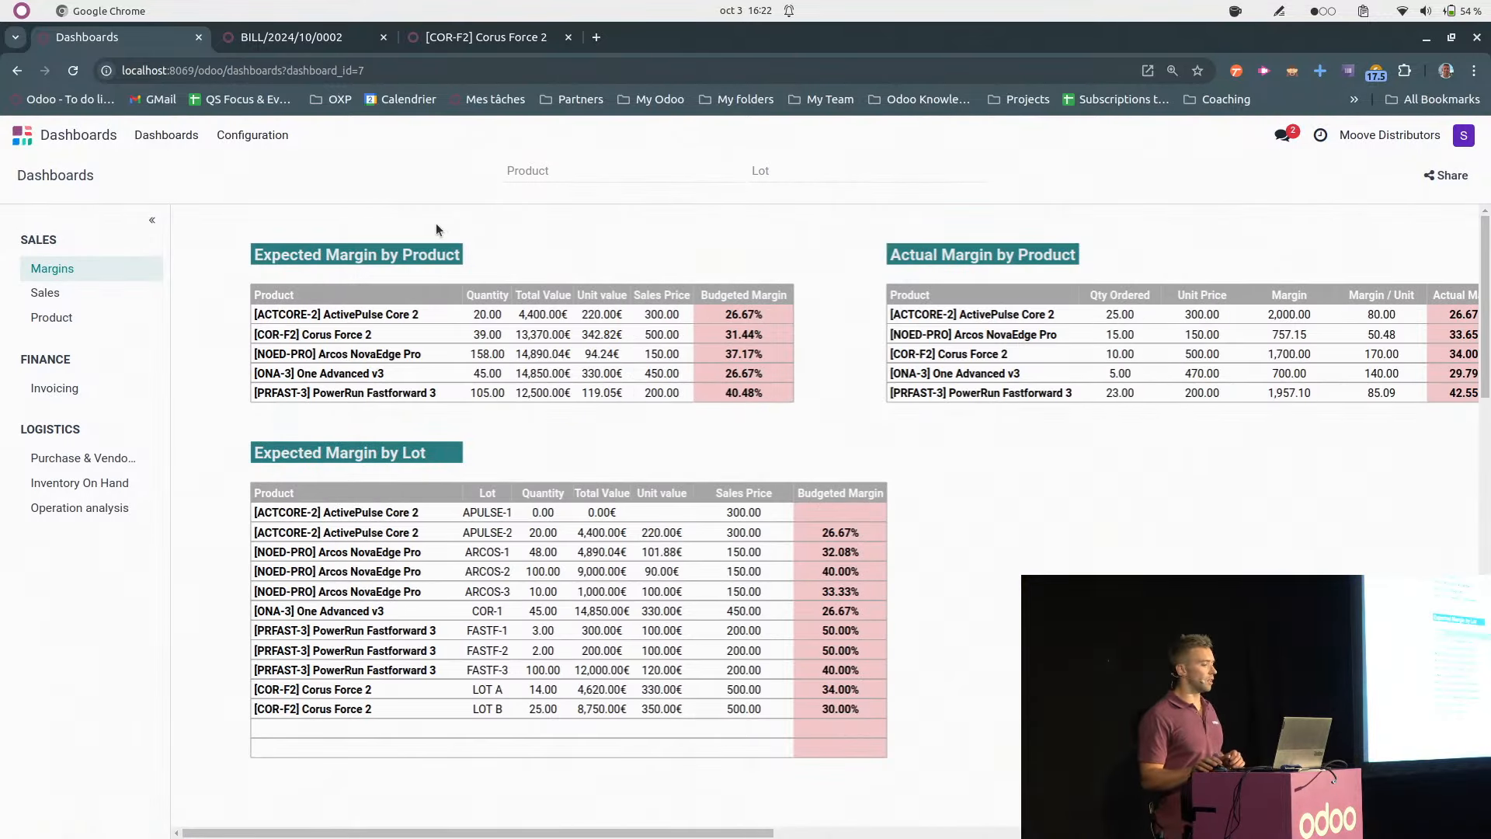